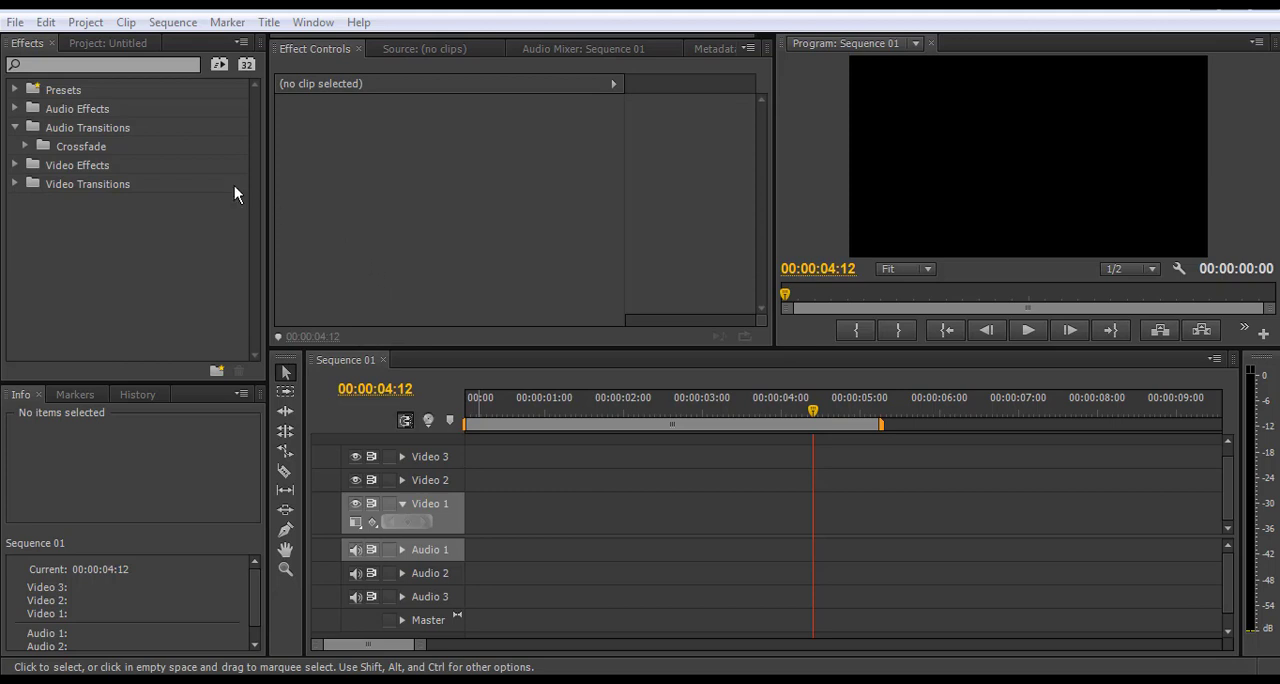
pyautogui.click(16, 24)
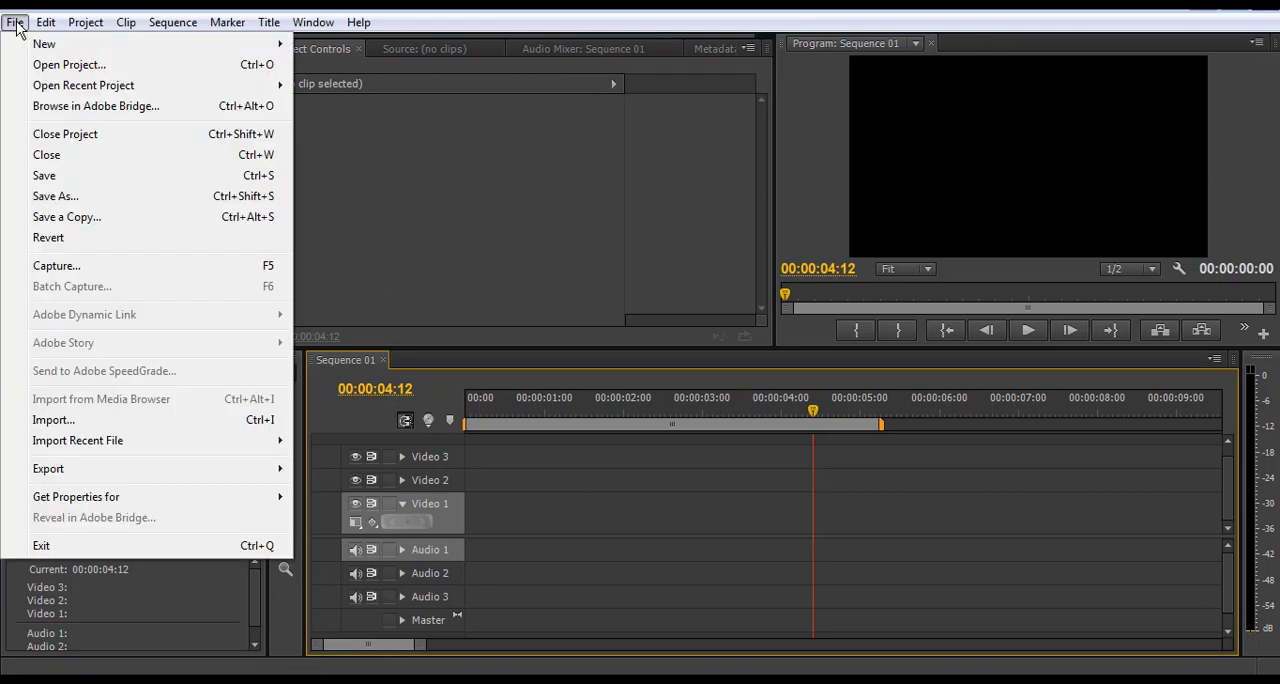
pyautogui.moveTo(220, 44)
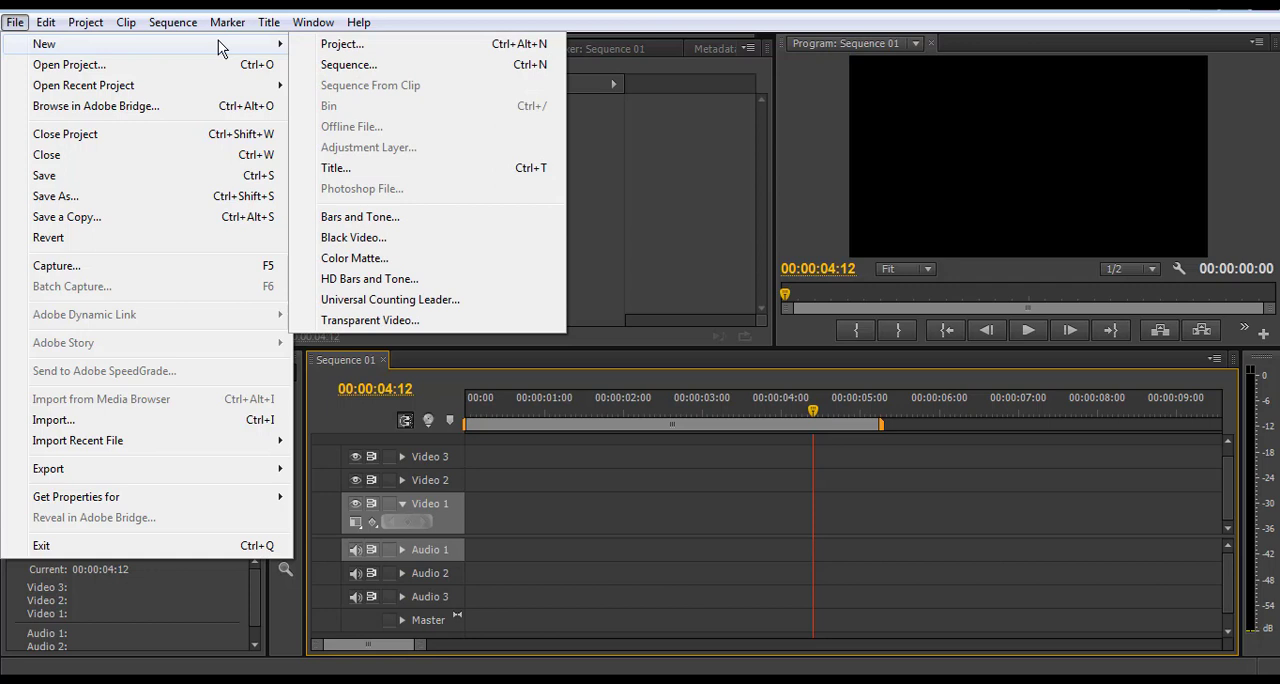
pyautogui.click(335, 168)
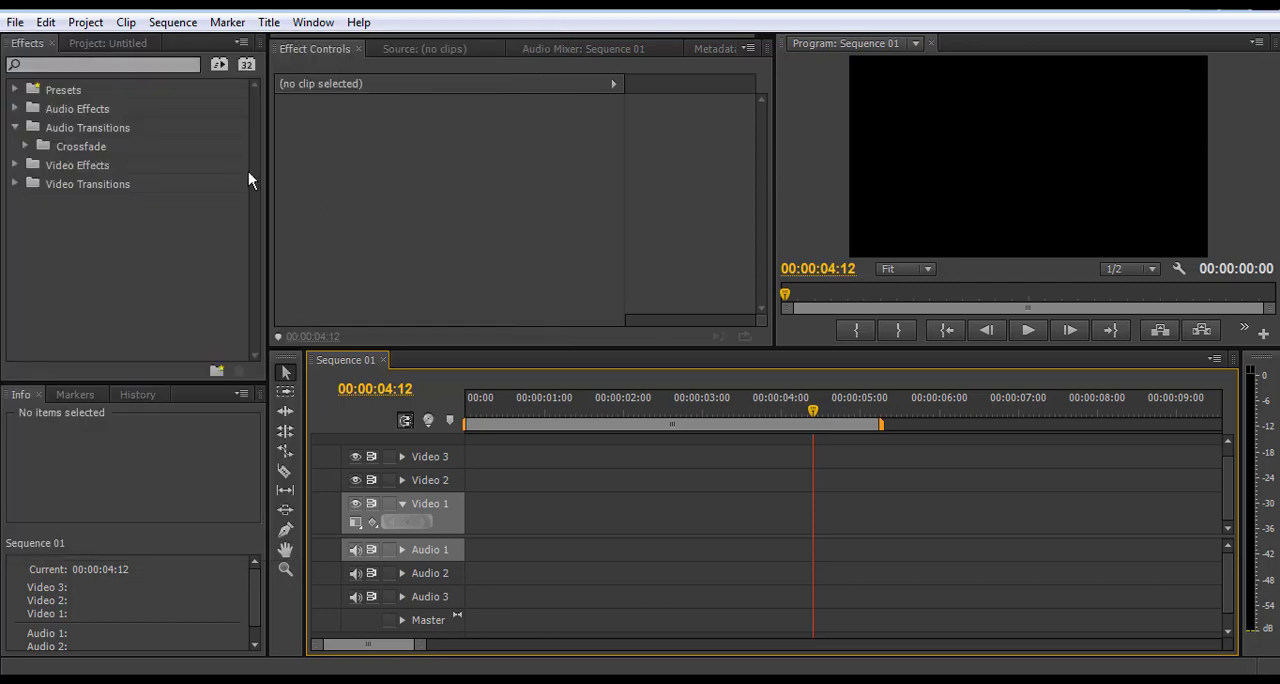
# Create a new title named Title 02 at 1920 × 1080, 30 fps, with square pixels
pyautogui.click(110, 43)
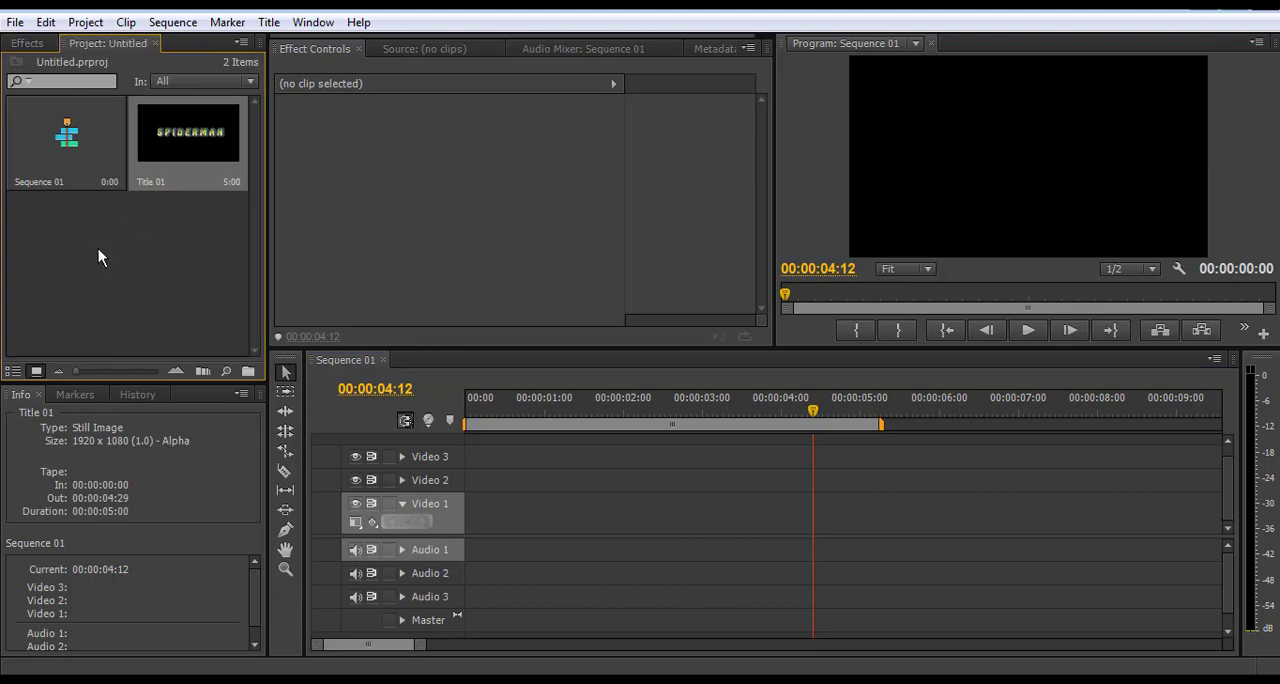
pyautogui.rightClick(125, 269)
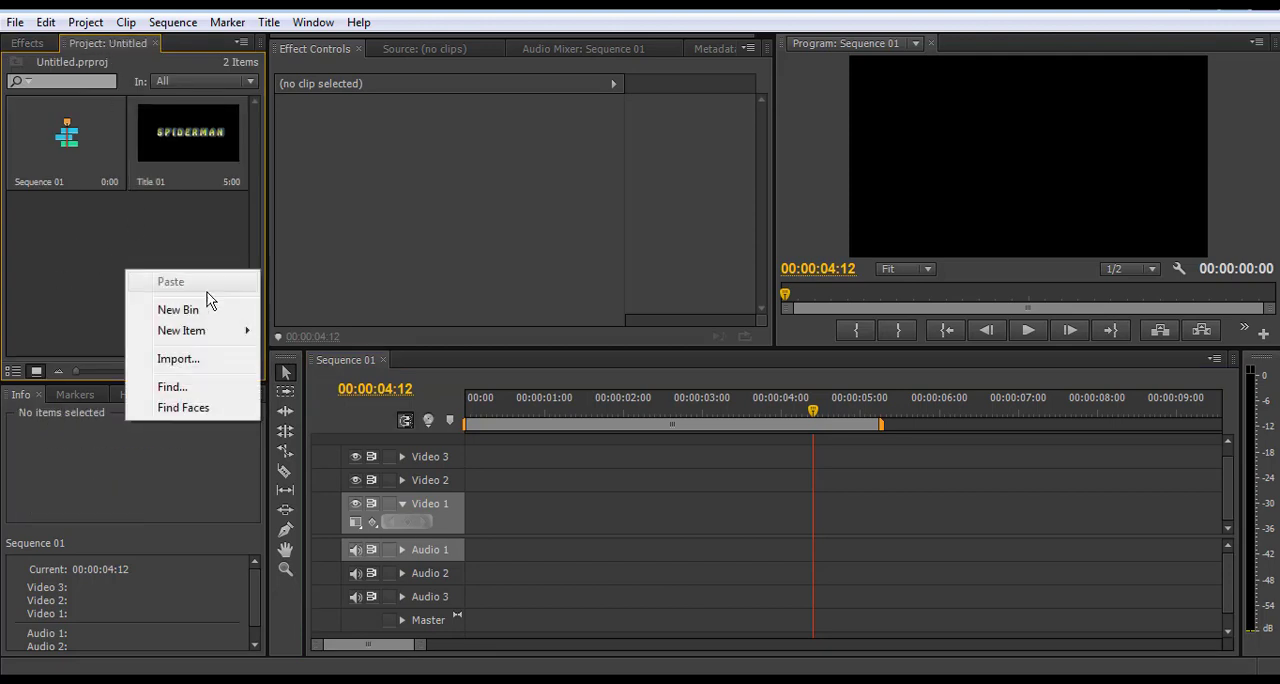
pyautogui.moveTo(202, 329)
pyautogui.click(300, 393)
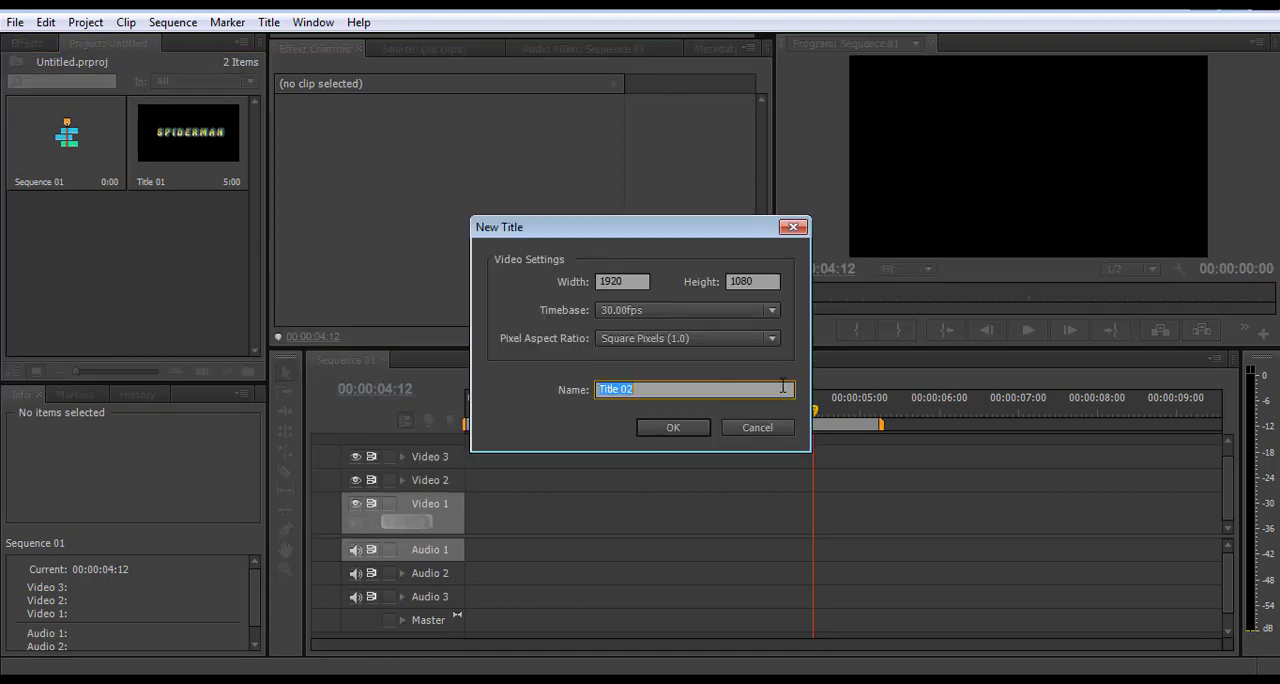
pyautogui.click(673, 428)
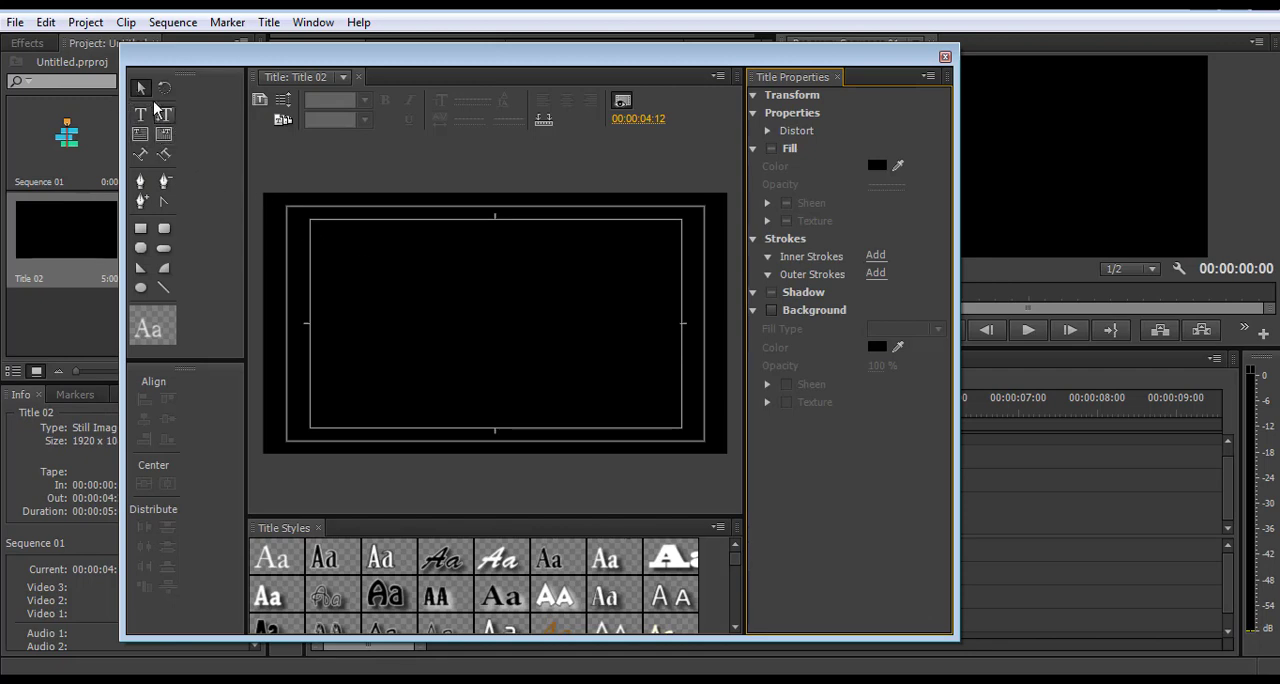
# Add a text box about 1212 × 534 pixels near the middle of the title frame containing SPIDERMAN
pyautogui.click(140, 114)
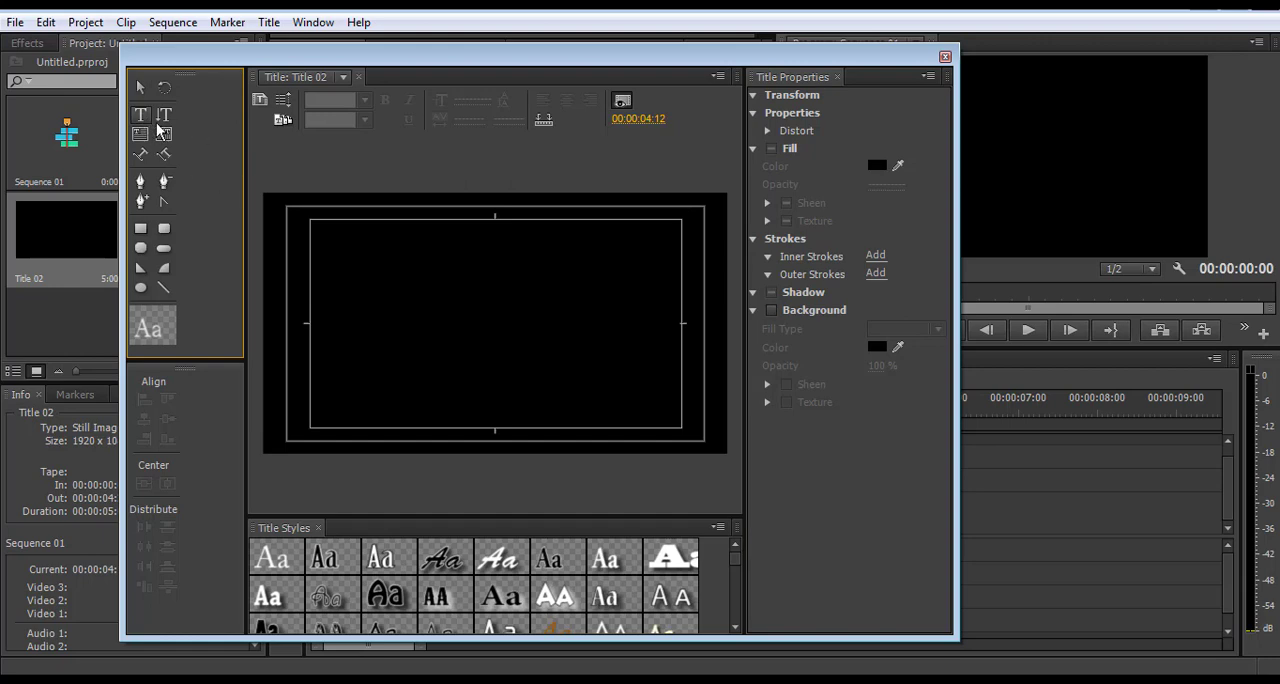
pyautogui.moveTo(348, 248); pyautogui.dragTo(641, 377)
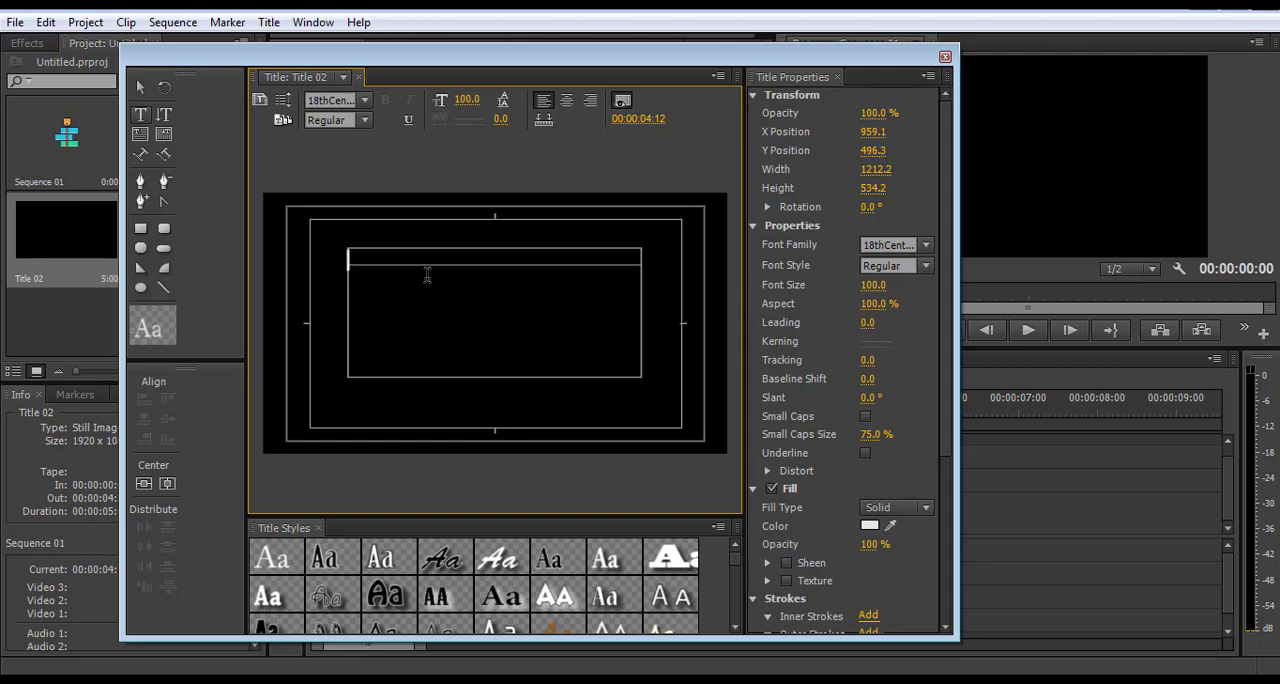
pyautogui.write('SPIDER')
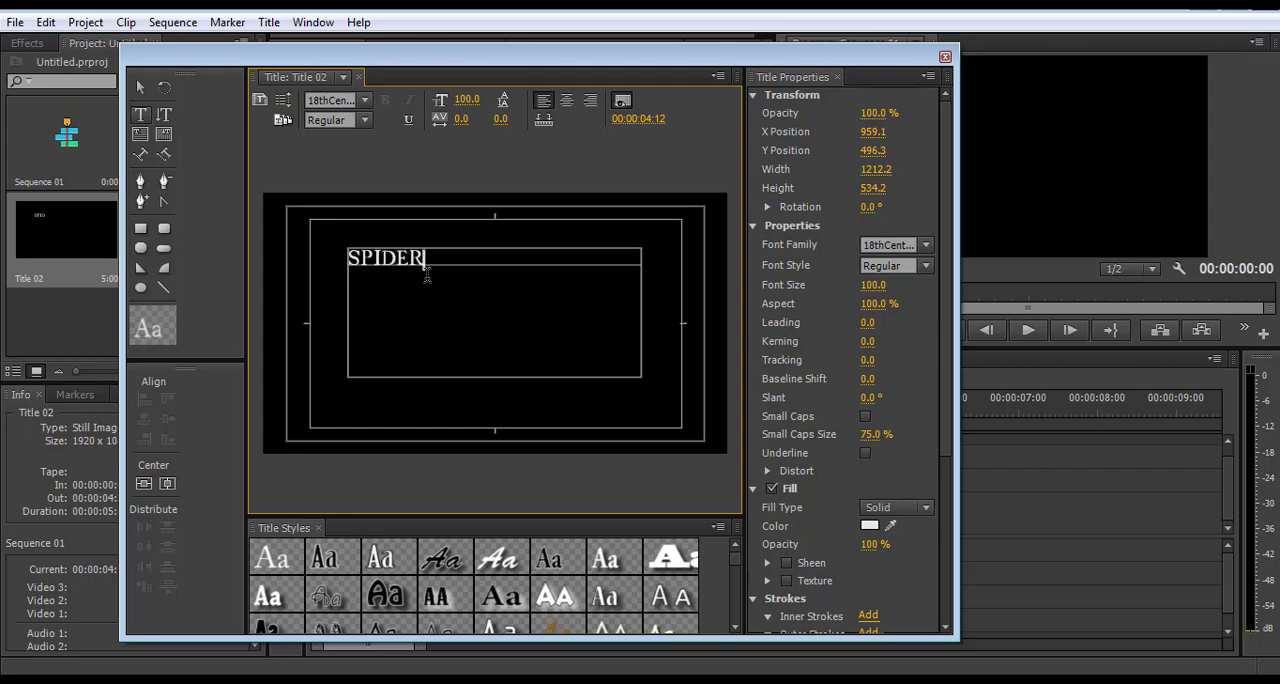
pyautogui.write('MAN')
# Center the text box vertically and horizontally in the frame and center-align the SPIDERMAN text
pyautogui.moveTo(490, 260); pyautogui.dragTo(323, 263)
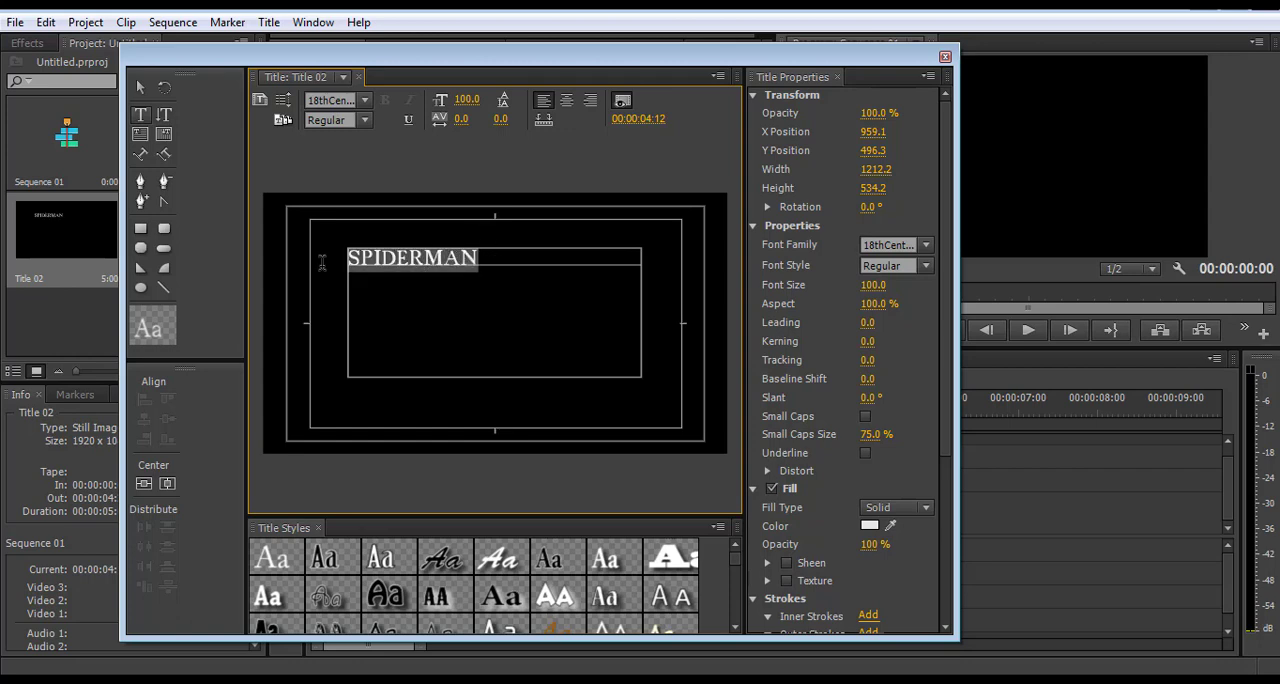
pyautogui.click(144, 483)
pyautogui.click(167, 483)
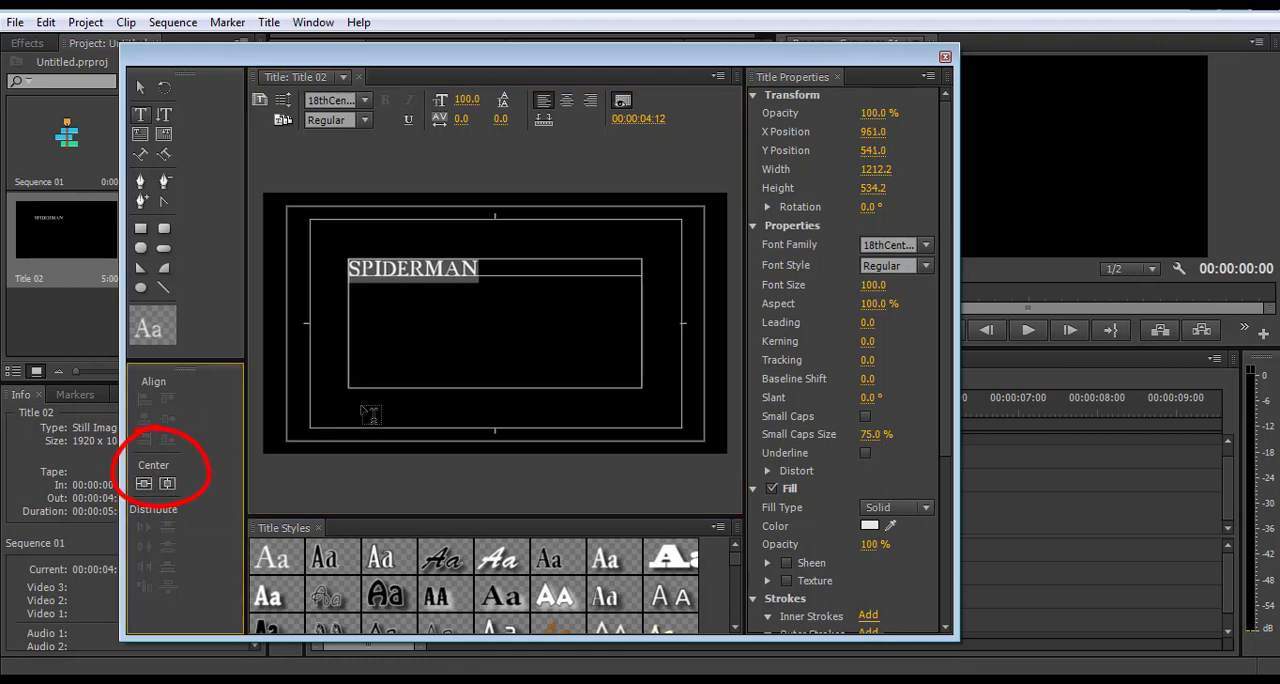
pyautogui.click(564, 104)
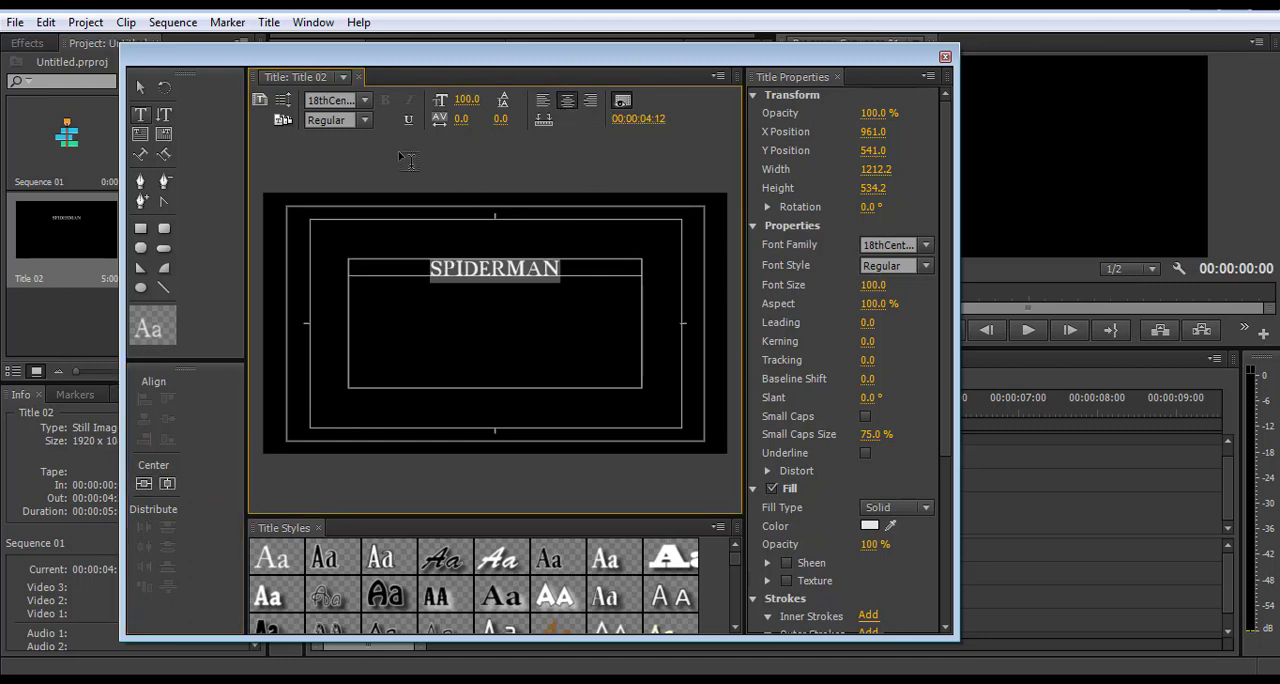
# Set the font of the SPIDERMAN text to X-Files and check its available font styles
pyautogui.click(366, 100)
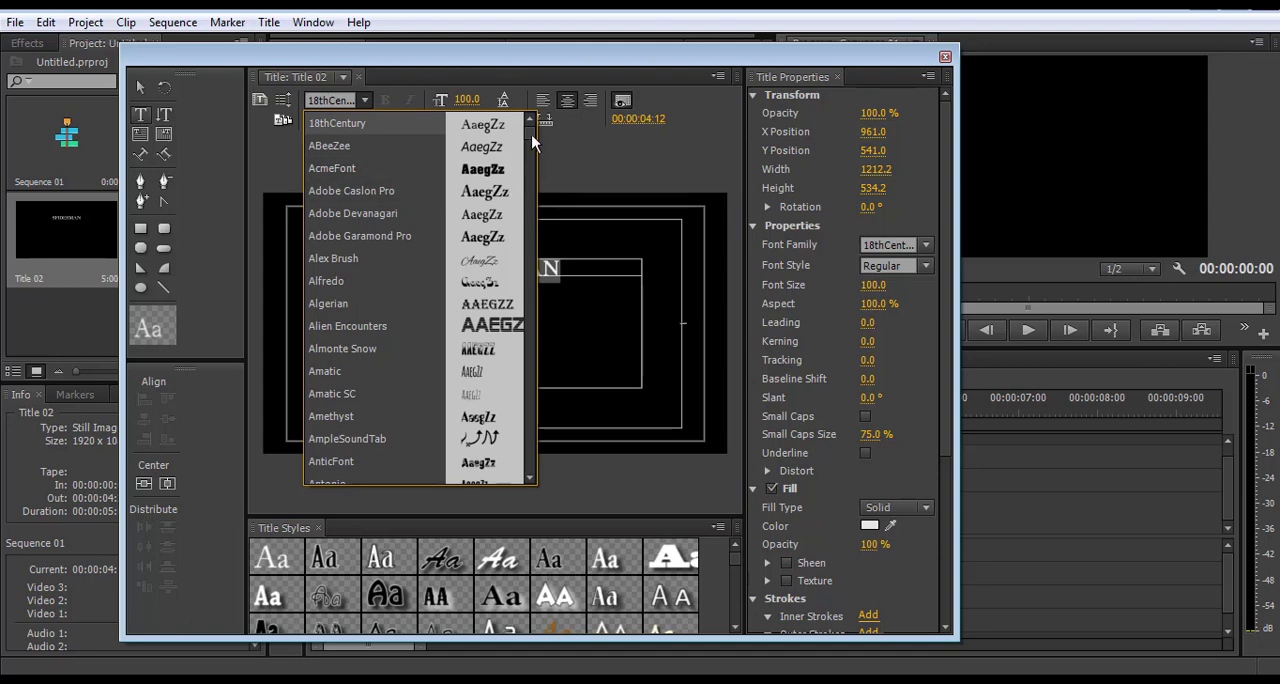
pyautogui.moveTo(531, 134); pyautogui.dragTo(522, 397)
pyautogui.click(388, 334)
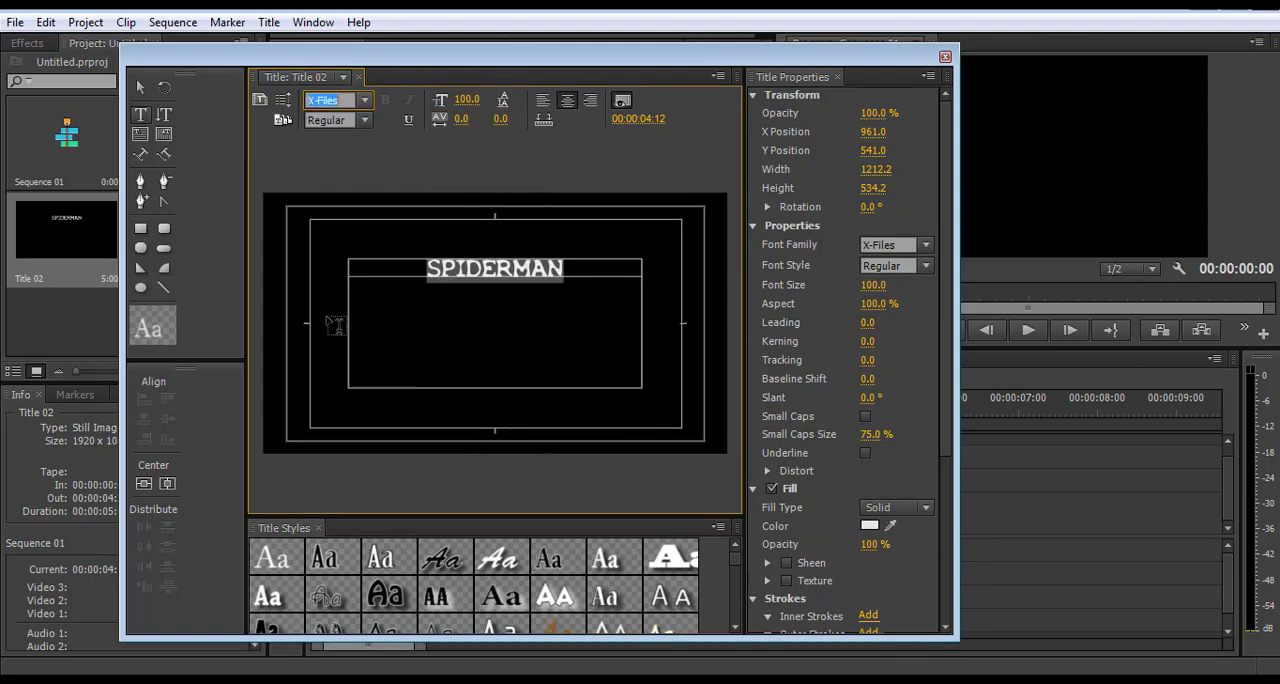
pyautogui.click(362, 121)
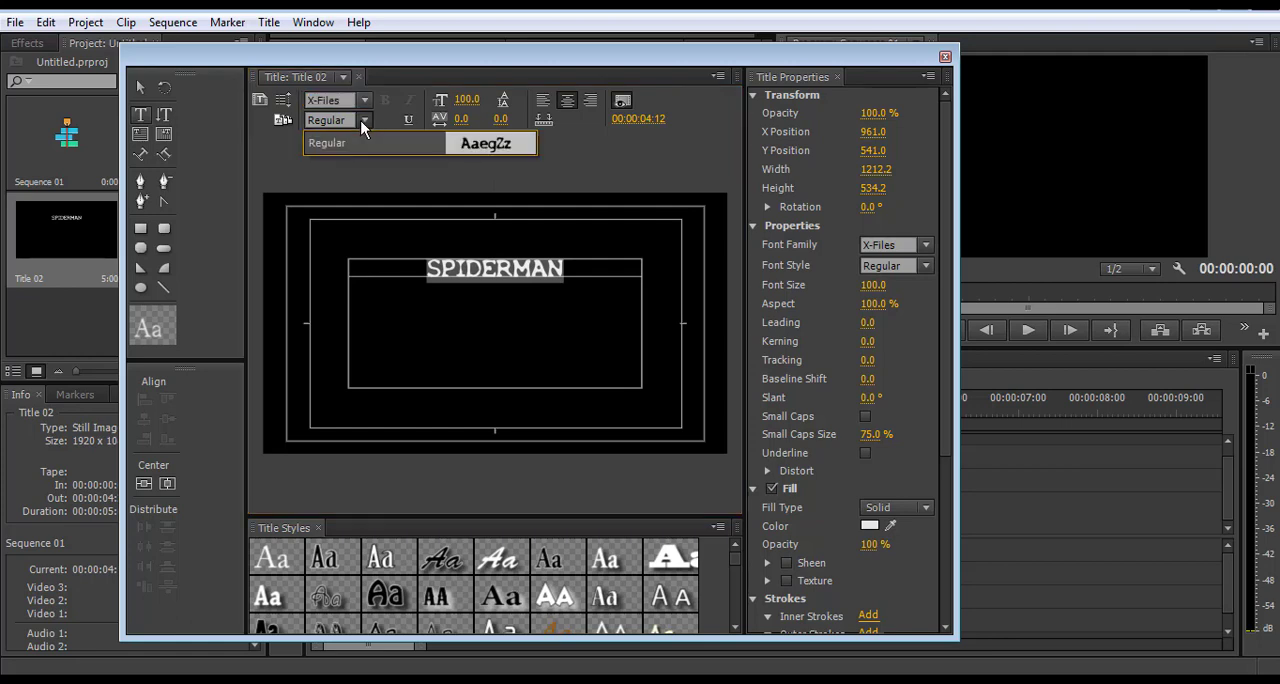
pyautogui.click(592, 160)
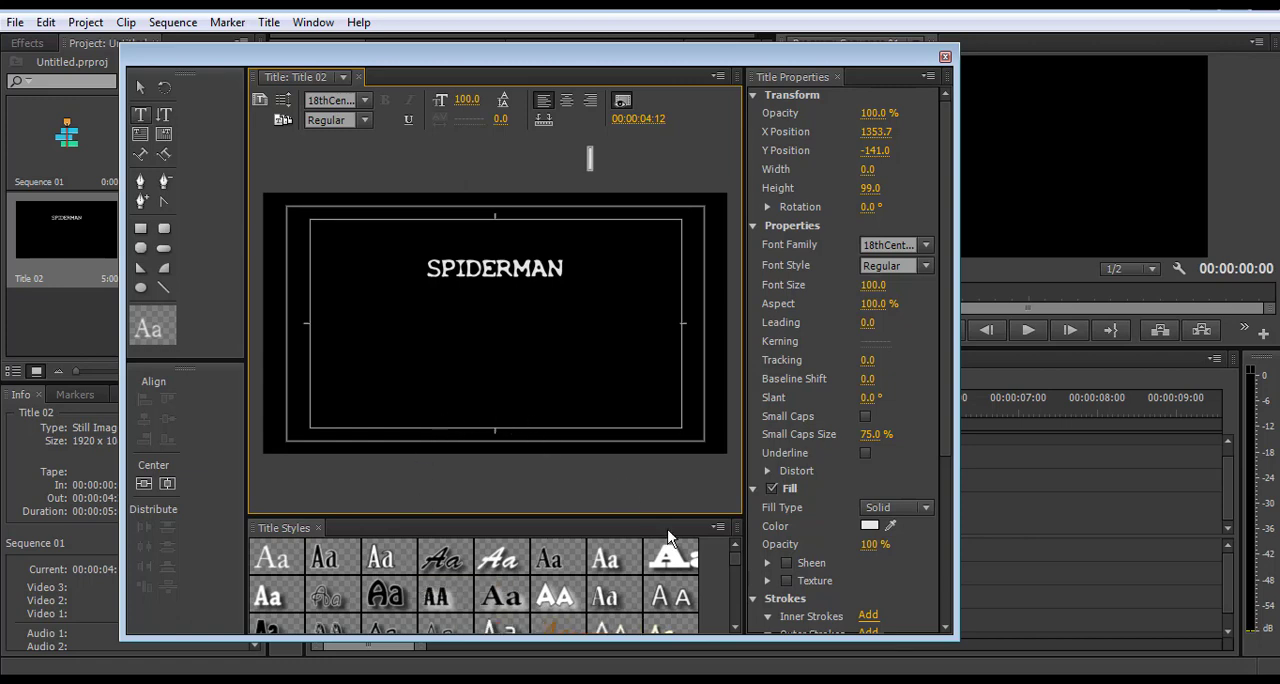
# Reduce the SPIDERMAN text box's height to about 173 pixels and center the box in the frame again
pyautogui.moveTo(737, 559)
pyautogui.mouseDown()
pyautogui.moveTo(735, 584)
pyautogui.moveTo(734, 553)
pyautogui.mouseUp()
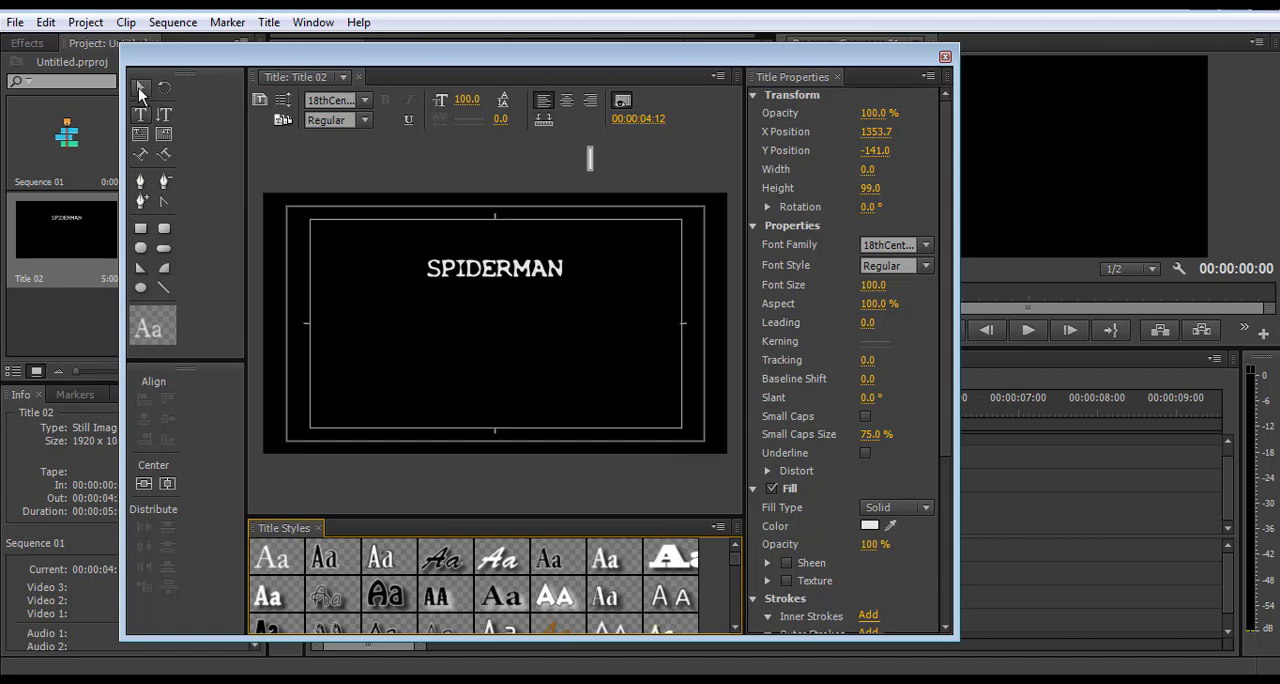
pyautogui.click(143, 89)
pyautogui.click(516, 280)
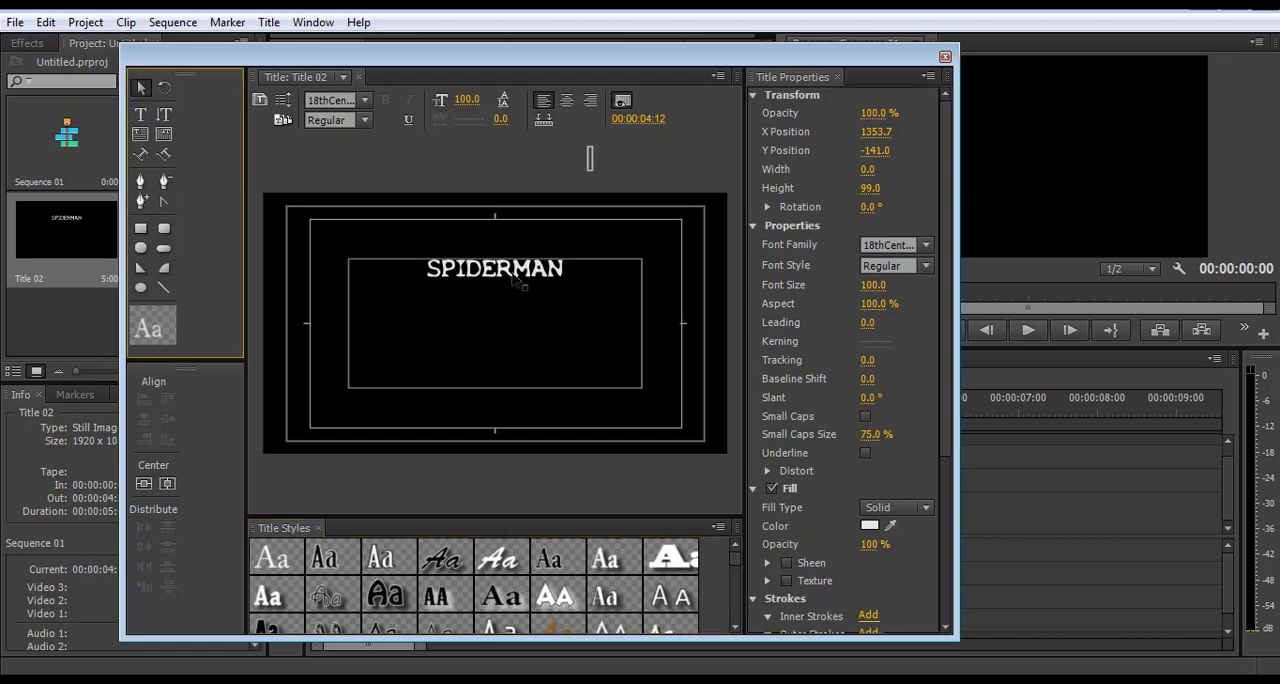
pyautogui.click(514, 281)
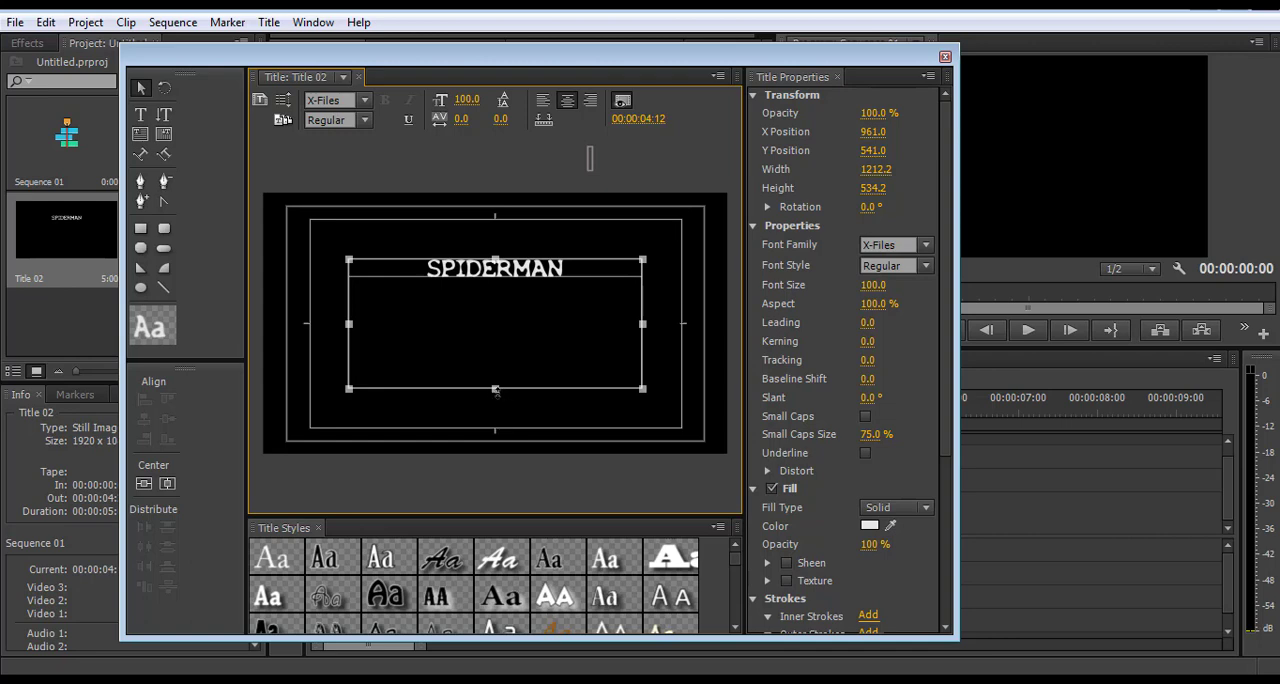
pyautogui.moveTo(495, 390); pyautogui.dragTo(495, 300)
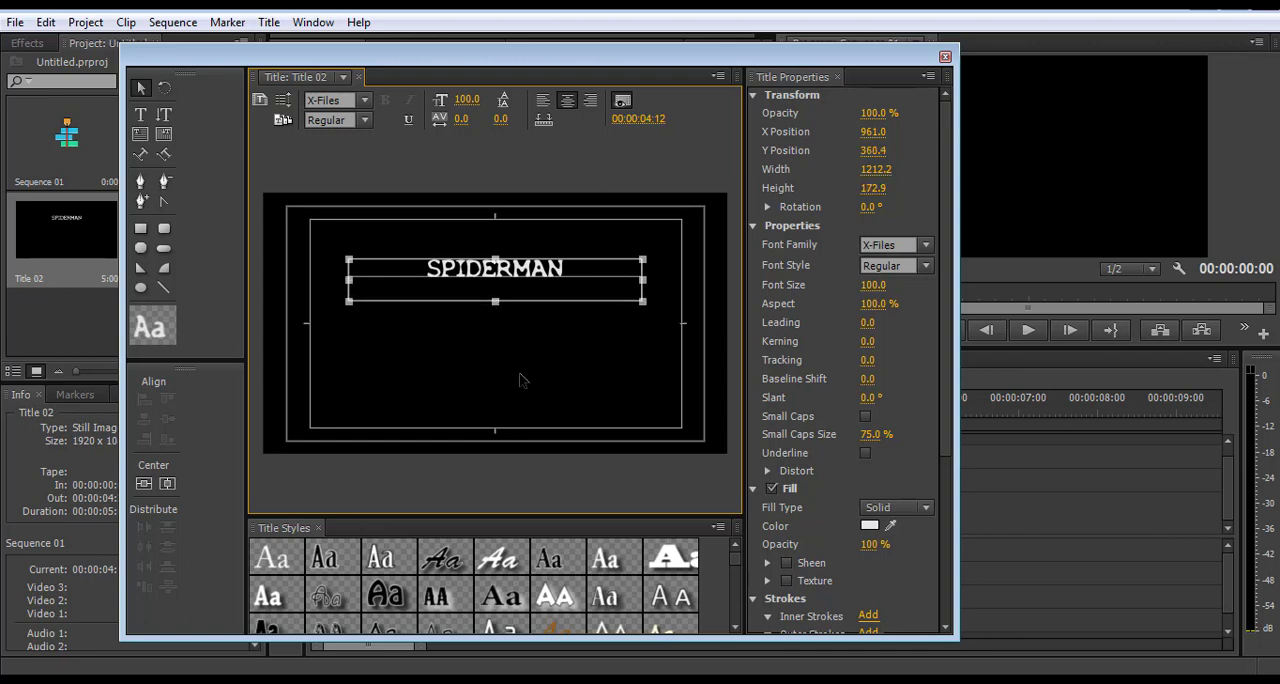
pyautogui.click(167, 484)
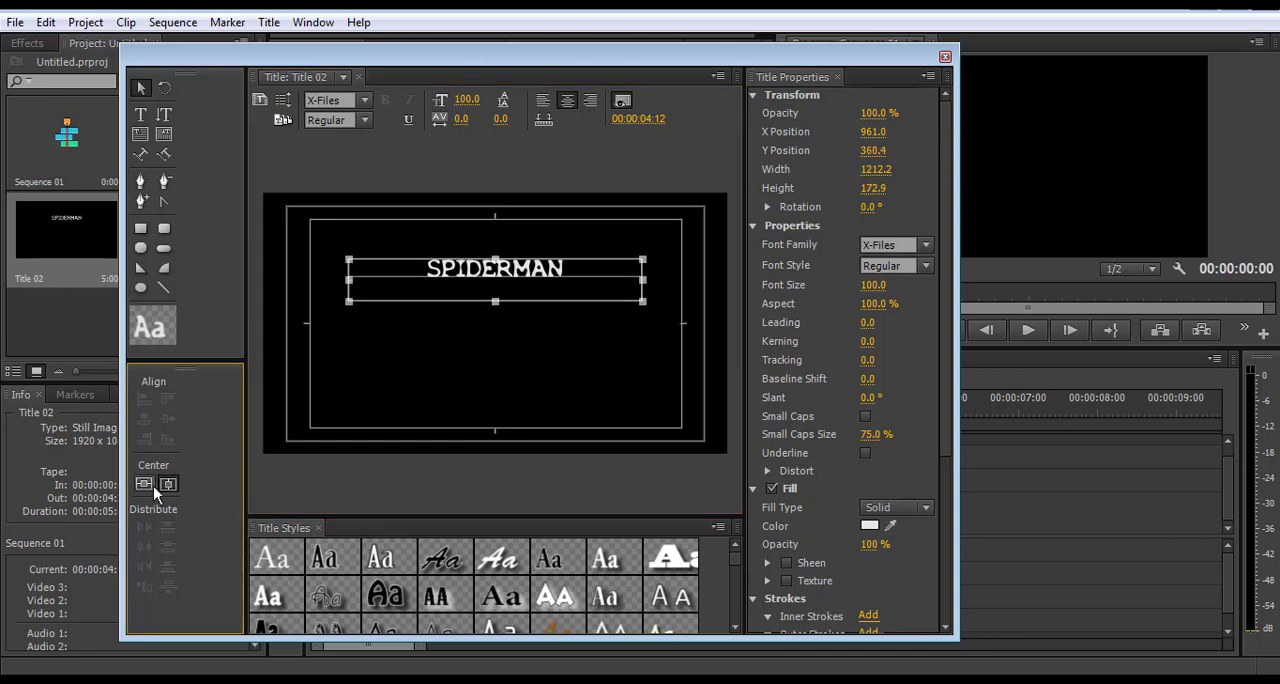
pyautogui.click(150, 486)
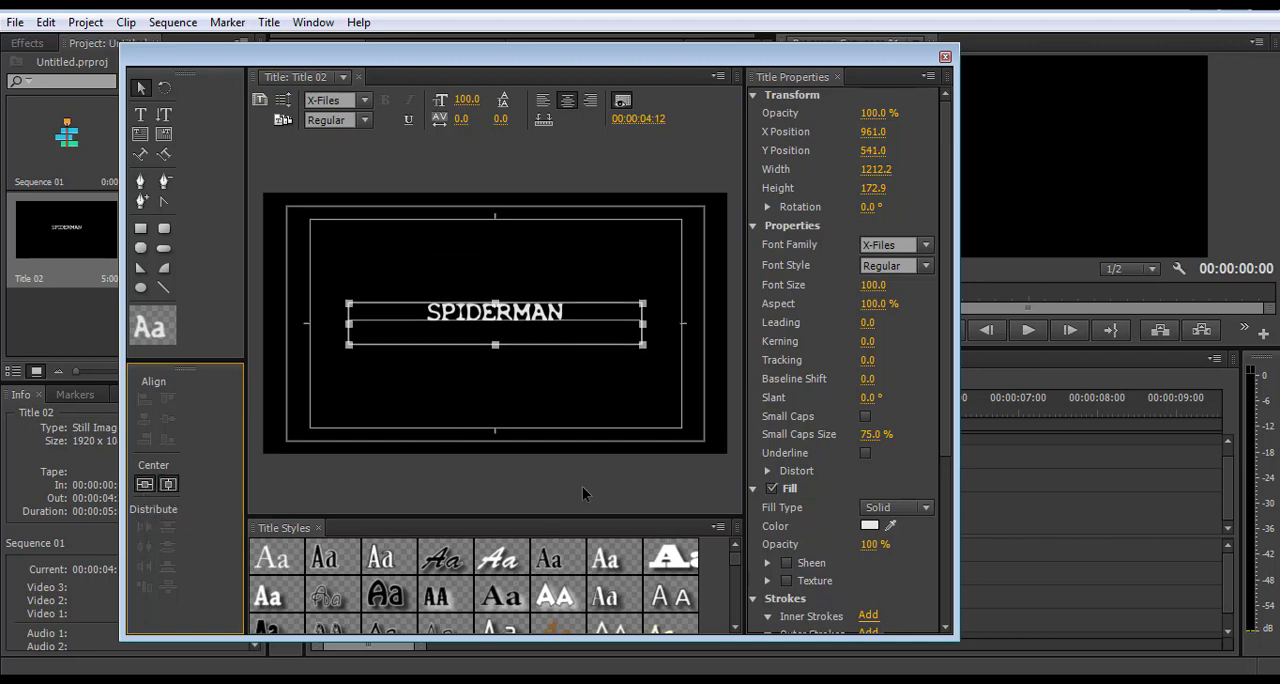
# Try several preset title styles on the text, including the yellow Hobo Std, Lithos Pro and red-glow serif ones
pyautogui.scroll(-6, 734, 562)
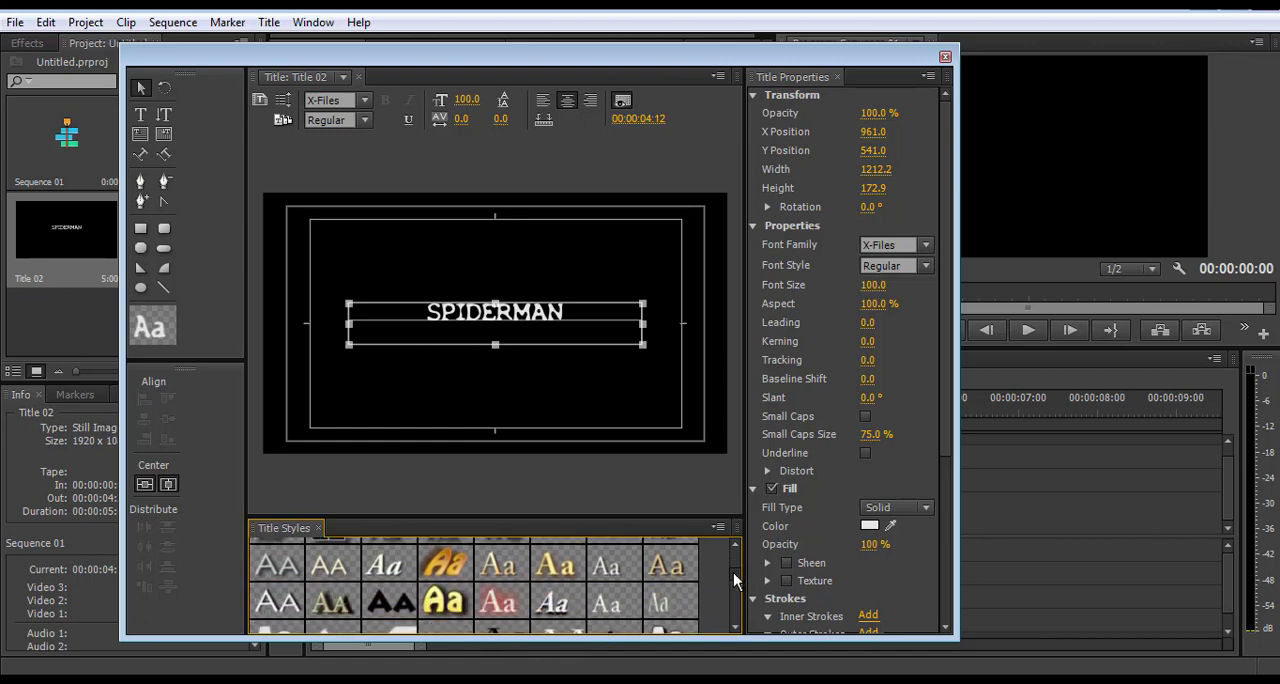
pyautogui.click(436, 597)
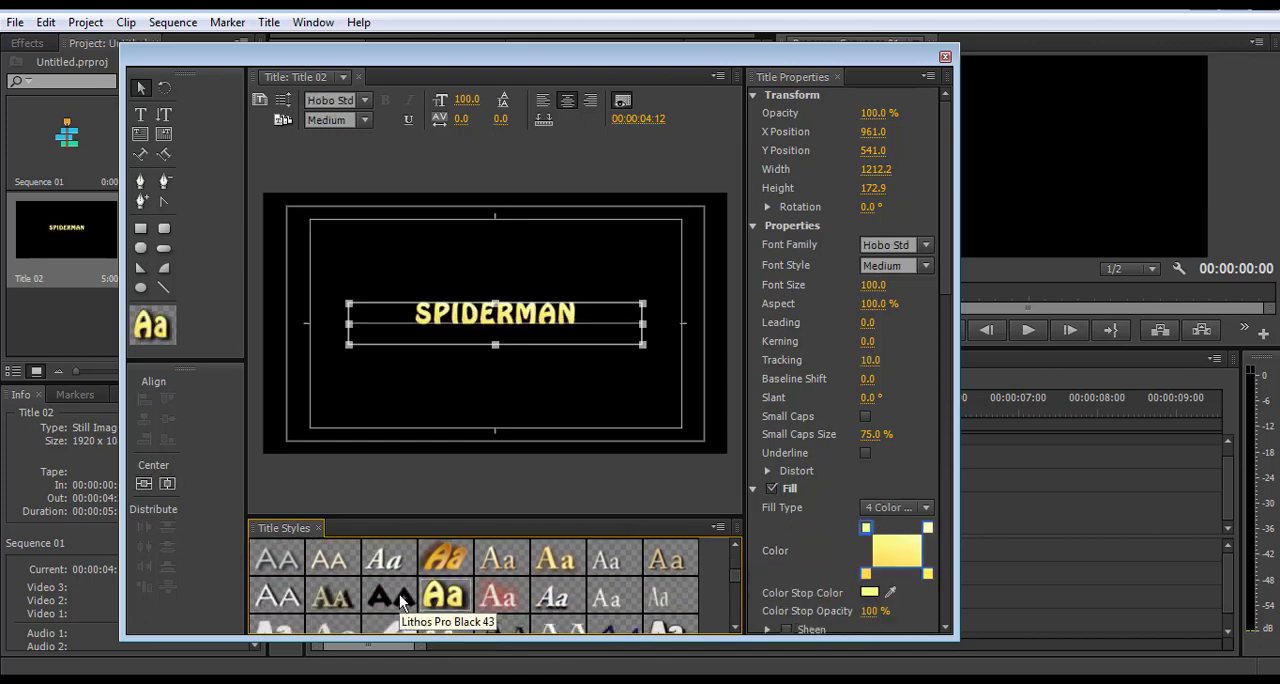
pyautogui.click(397, 596)
pyautogui.click(326, 598)
pyautogui.click(272, 597)
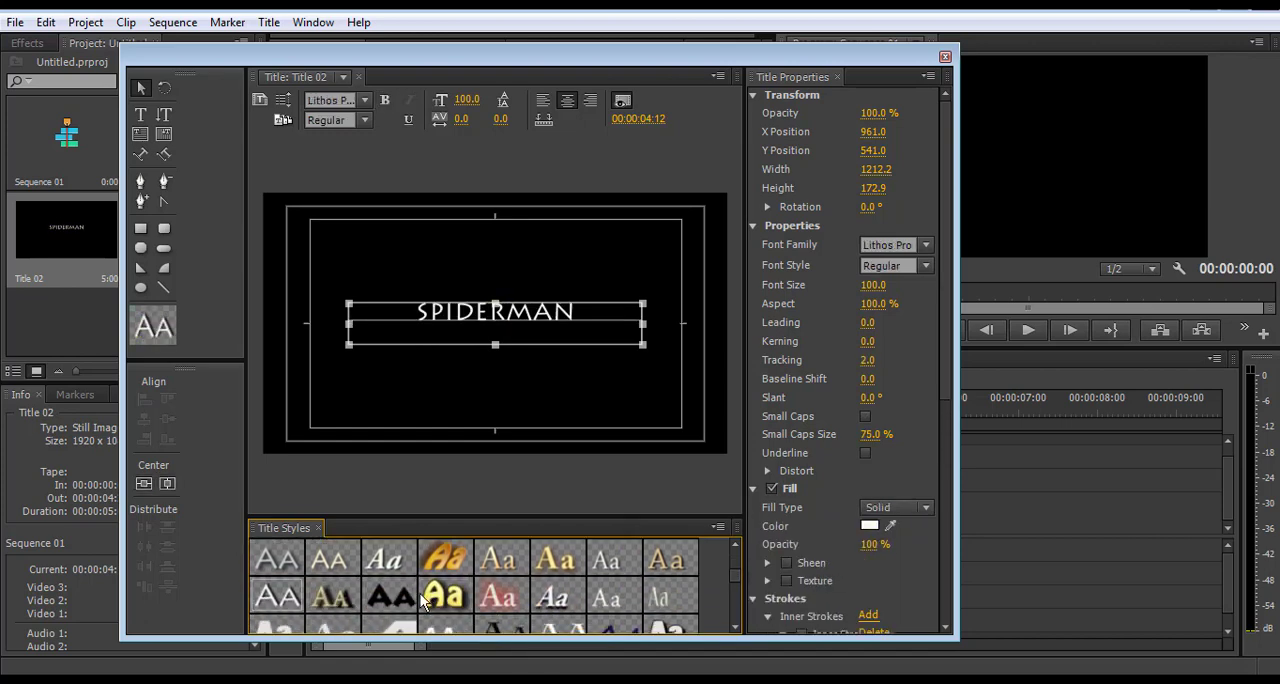
pyautogui.click(381, 594)
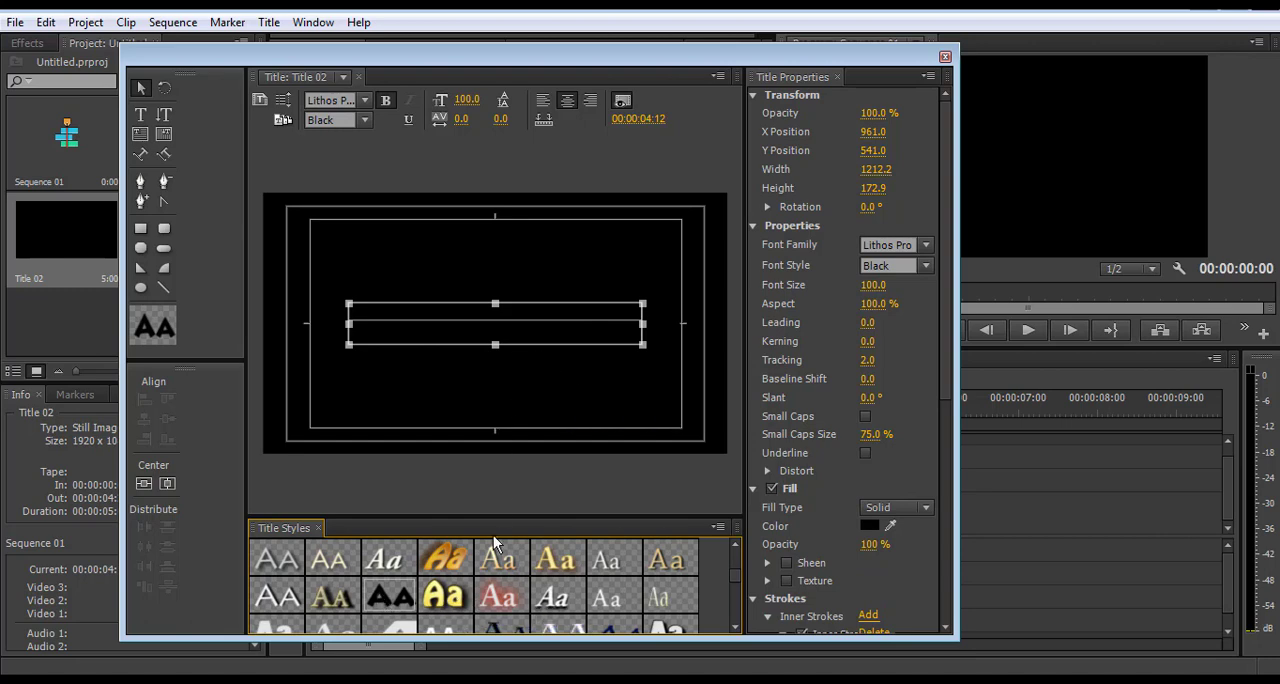
pyautogui.click(497, 597)
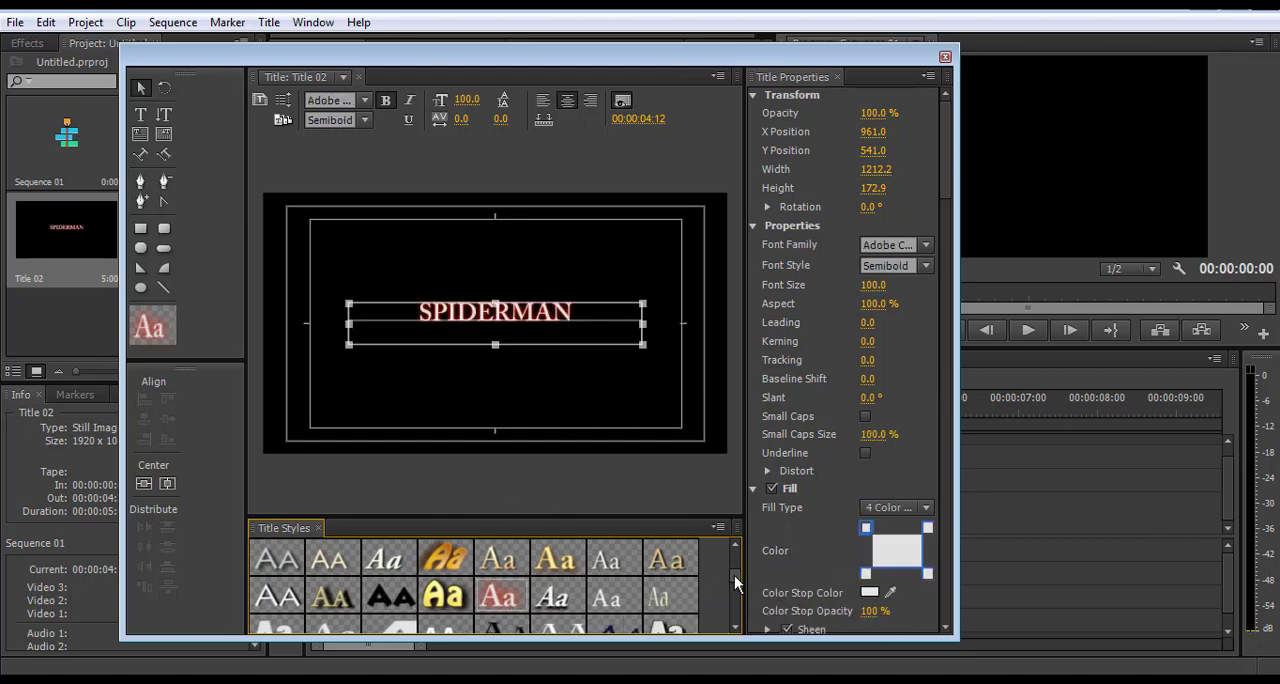
# Apply the white Poplar Std Black title style to the text and set its font size to 200
pyautogui.moveTo(734, 575); pyautogui.dragTo(733, 588)
pyautogui.click(676, 560)
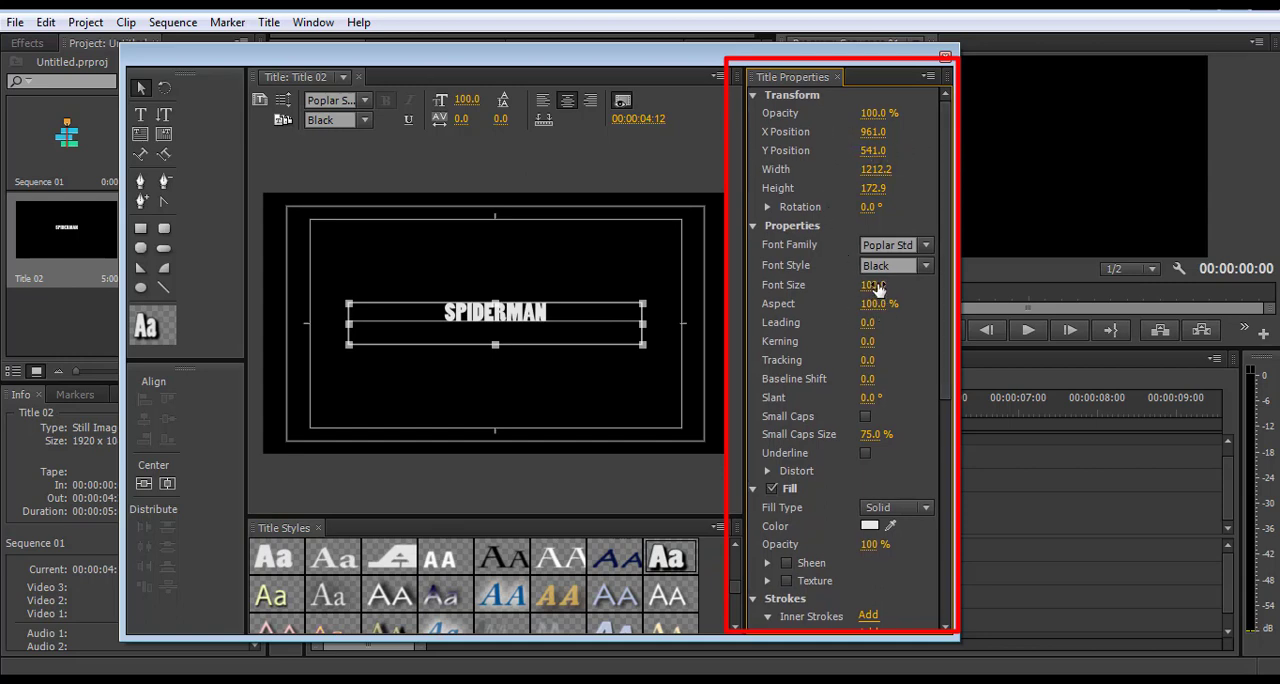
pyautogui.click(875, 286)
pyautogui.write('200')
pyautogui.press('Return')
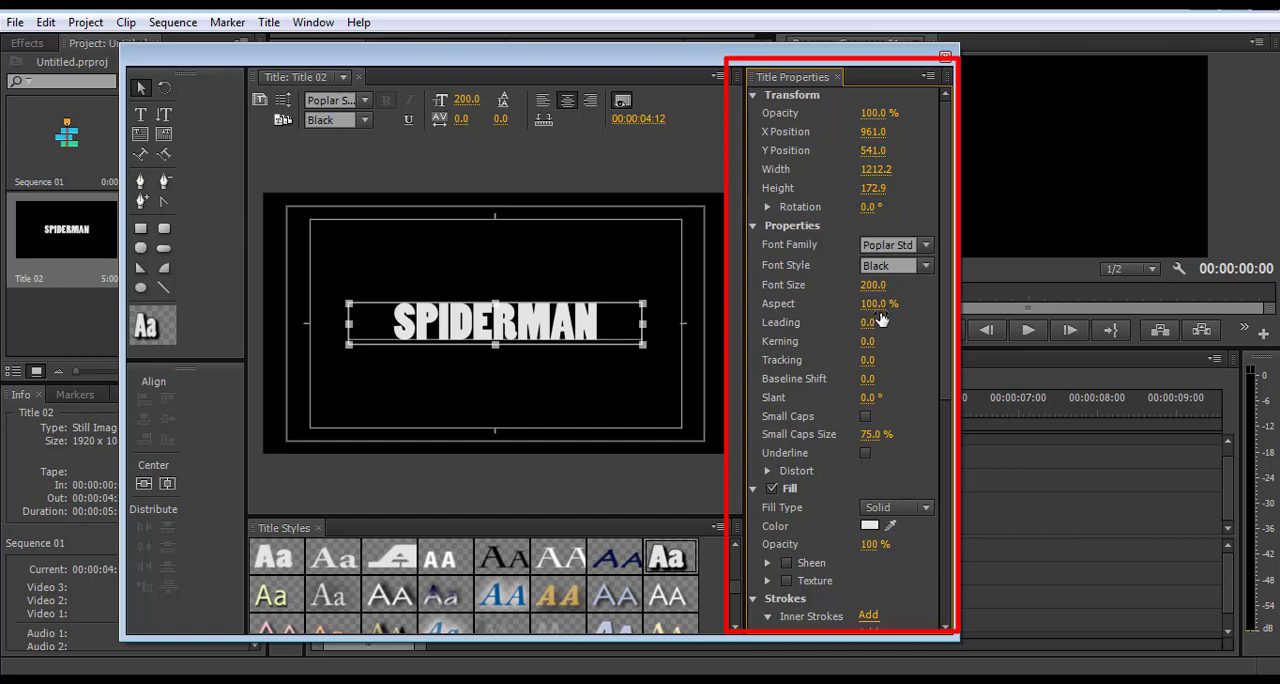
# Adjust the text spacing by setting leading to -1 and kerning to 22
pyautogui.moveTo(871, 322); pyautogui.dragTo(880, 322)
pyautogui.moveTo(871, 322); pyautogui.dragTo(860, 322)
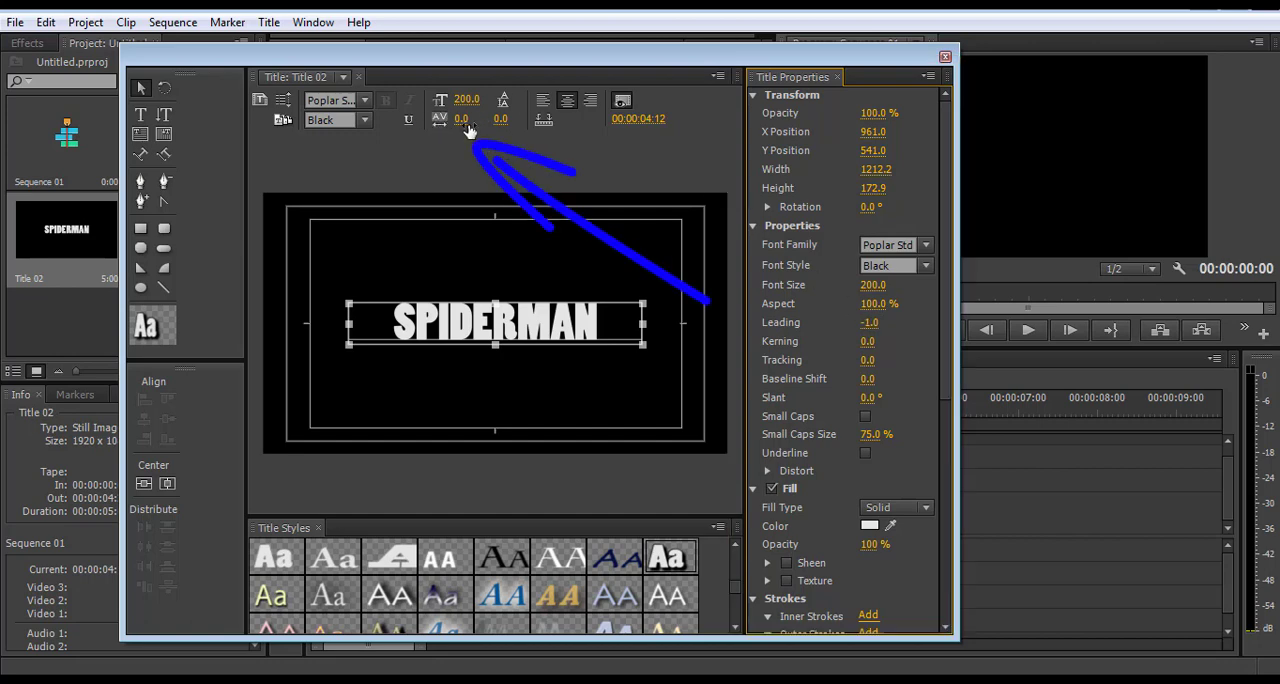
pyautogui.moveTo(466, 125); pyautogui.dragTo(489, 125)
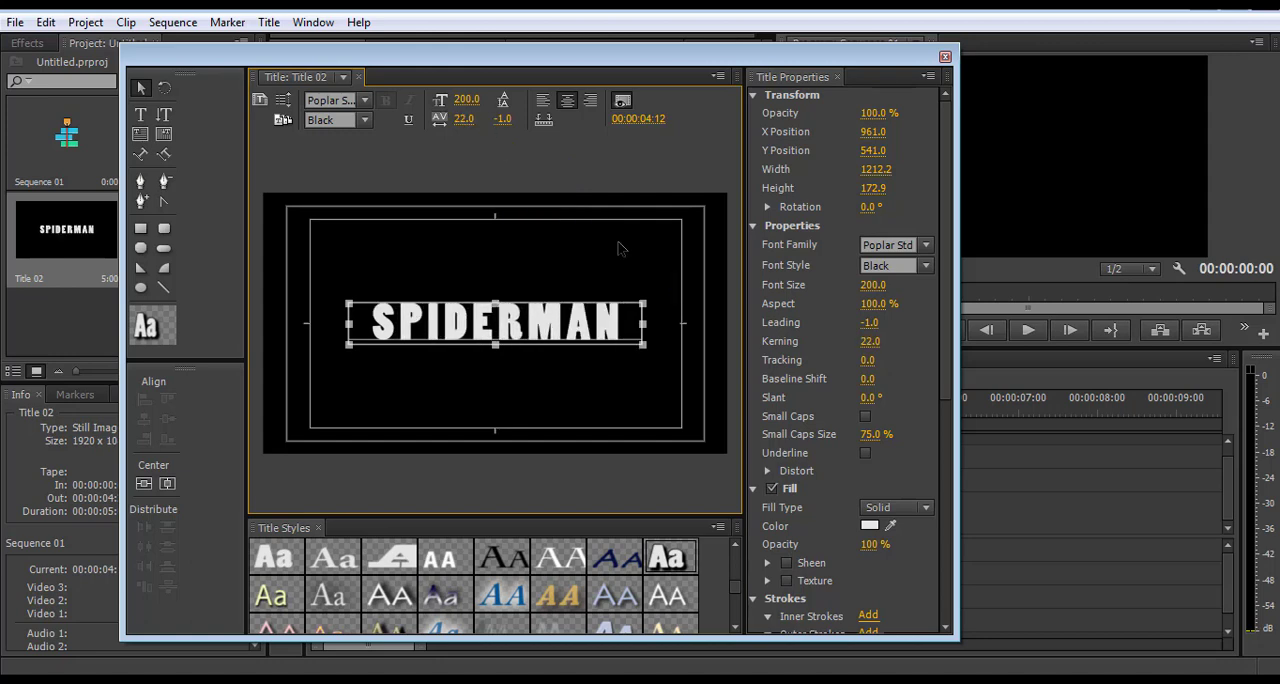
# Set the SPIDERMAN text's fill type to Linear Gradient, also trying Radial Gradient
pyautogui.click(662, 385)
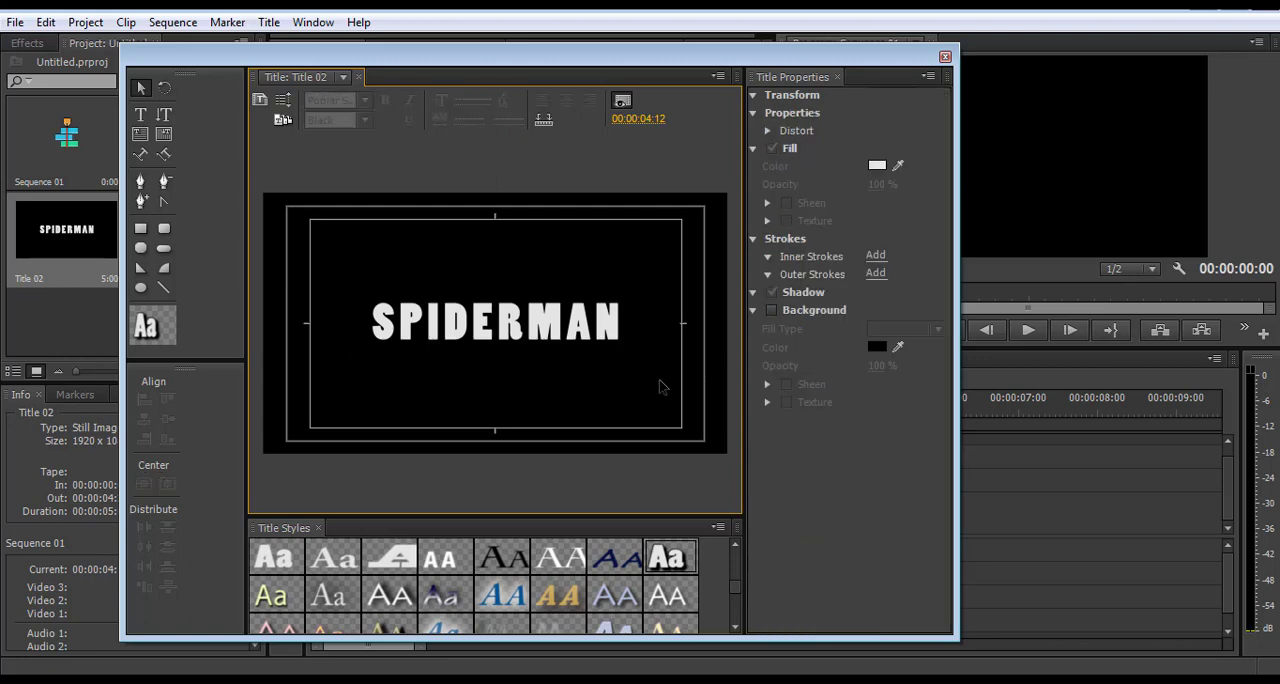
pyautogui.click(554, 336)
pyautogui.click(622, 387)
pyautogui.click(570, 335)
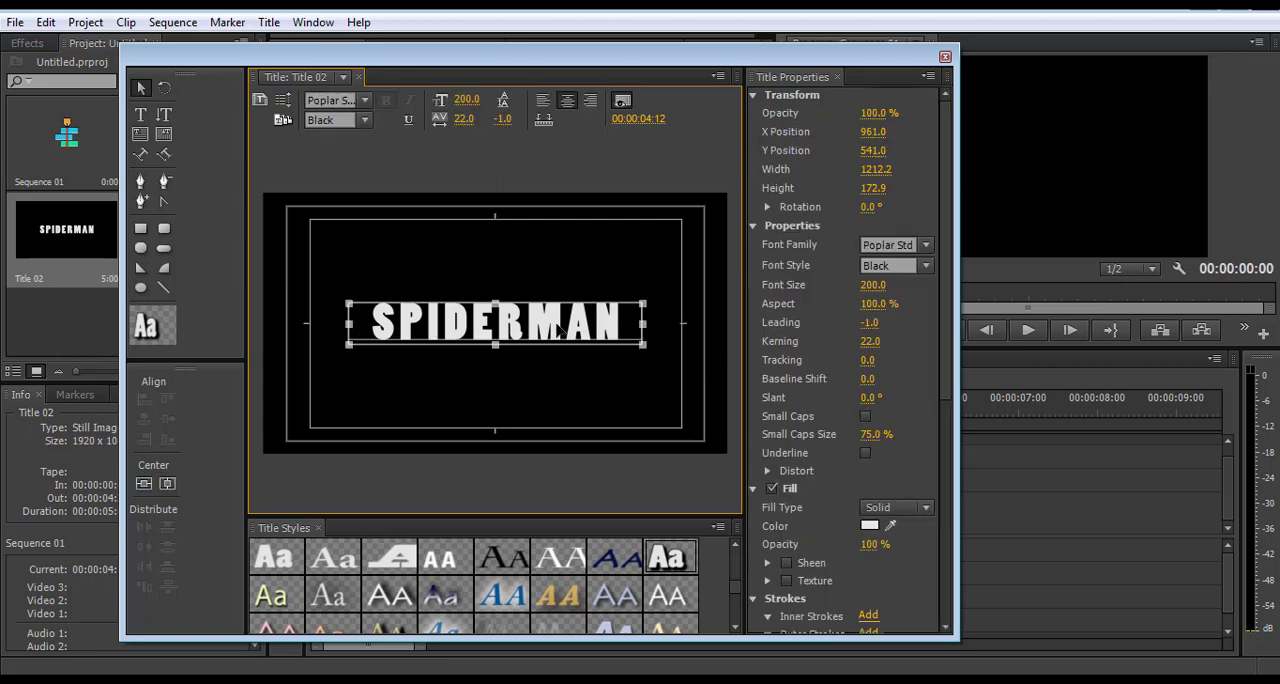
pyautogui.moveTo(948, 278)
pyautogui.mouseDown()
pyautogui.moveTo(948, 388)
pyautogui.moveTo(966, 262)
pyautogui.moveTo(960, 379)
pyautogui.mouseUp()
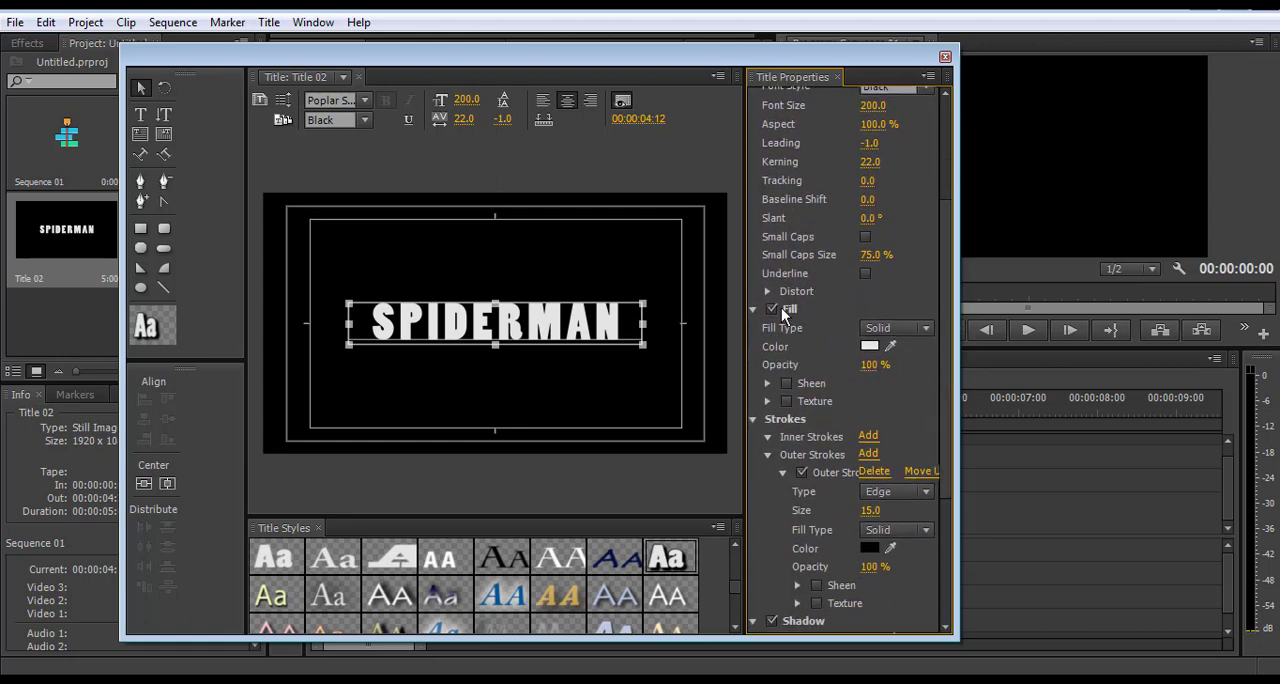
pyautogui.click(922, 330)
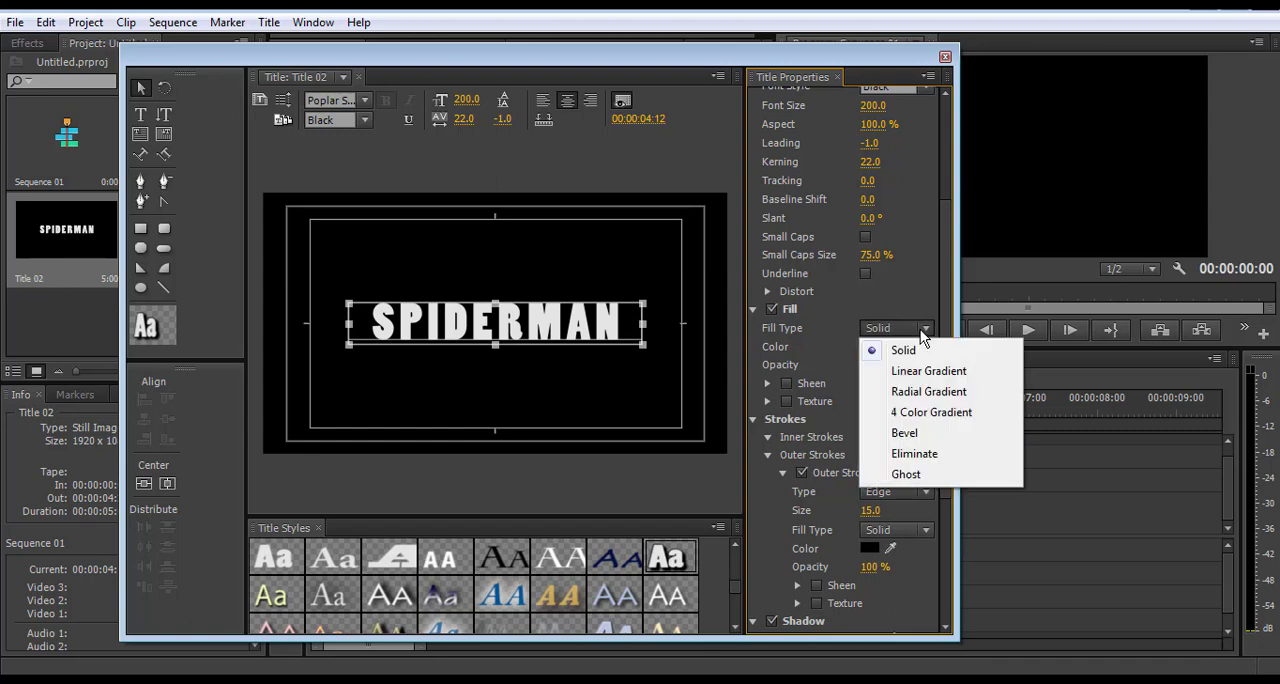
pyautogui.click(924, 371)
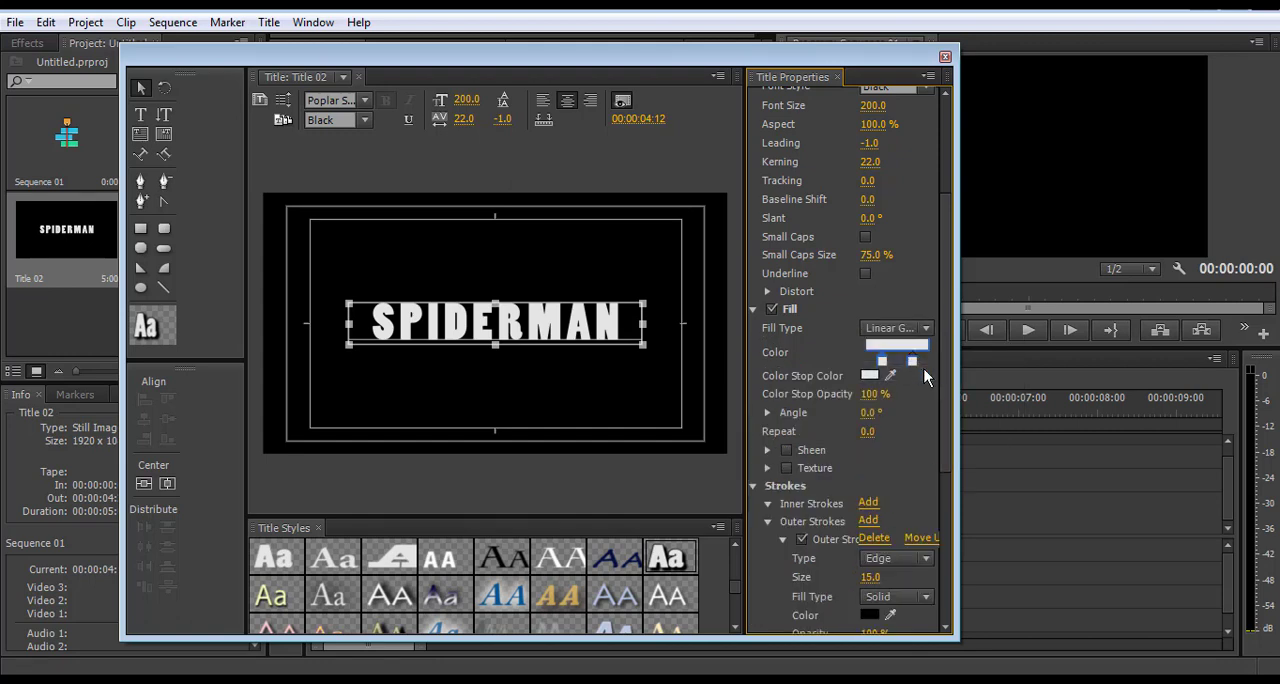
pyautogui.click(926, 330)
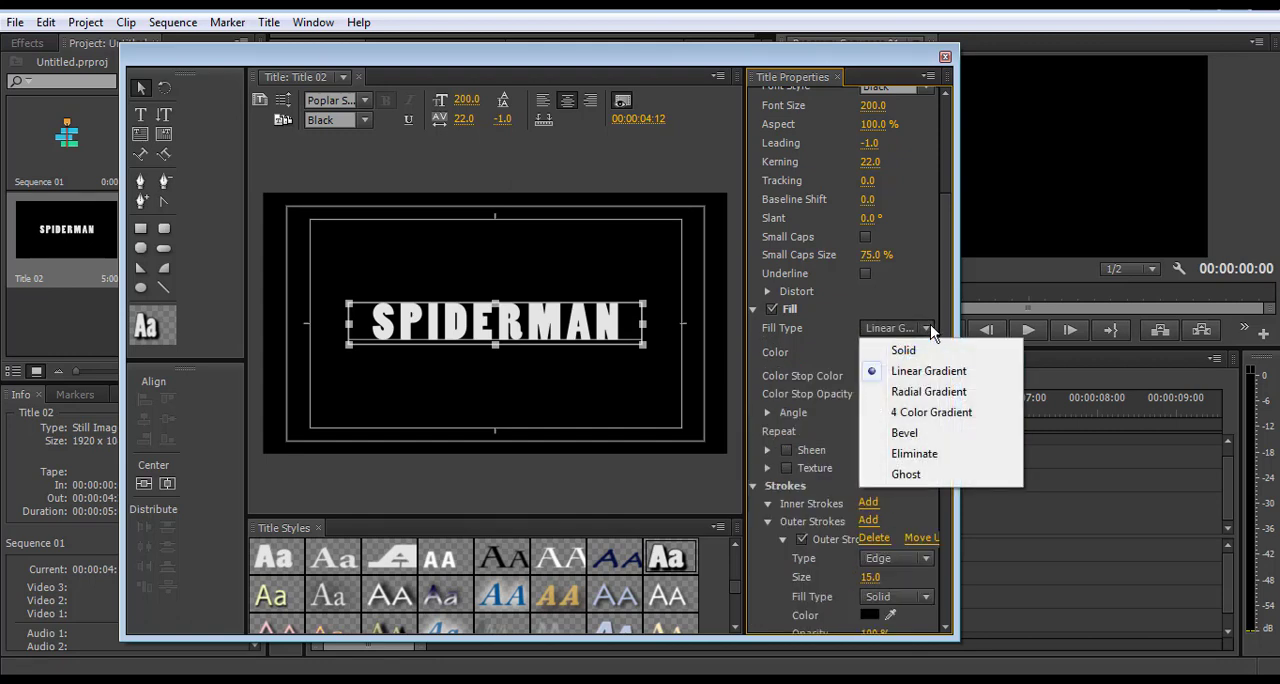
pyautogui.click(915, 391)
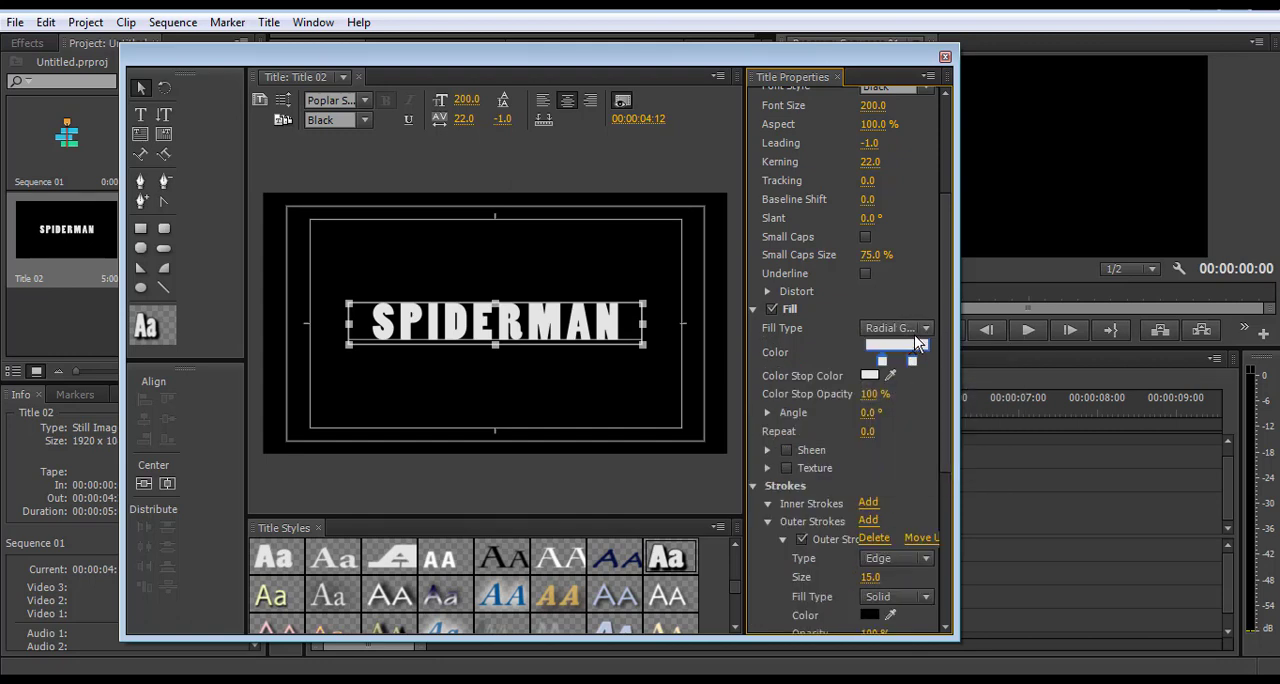
pyautogui.click(925, 331)
pyautogui.click(924, 371)
# Set the first color stop of the text's linear gradient to a medium green
pyautogui.doubleClick(883, 362)
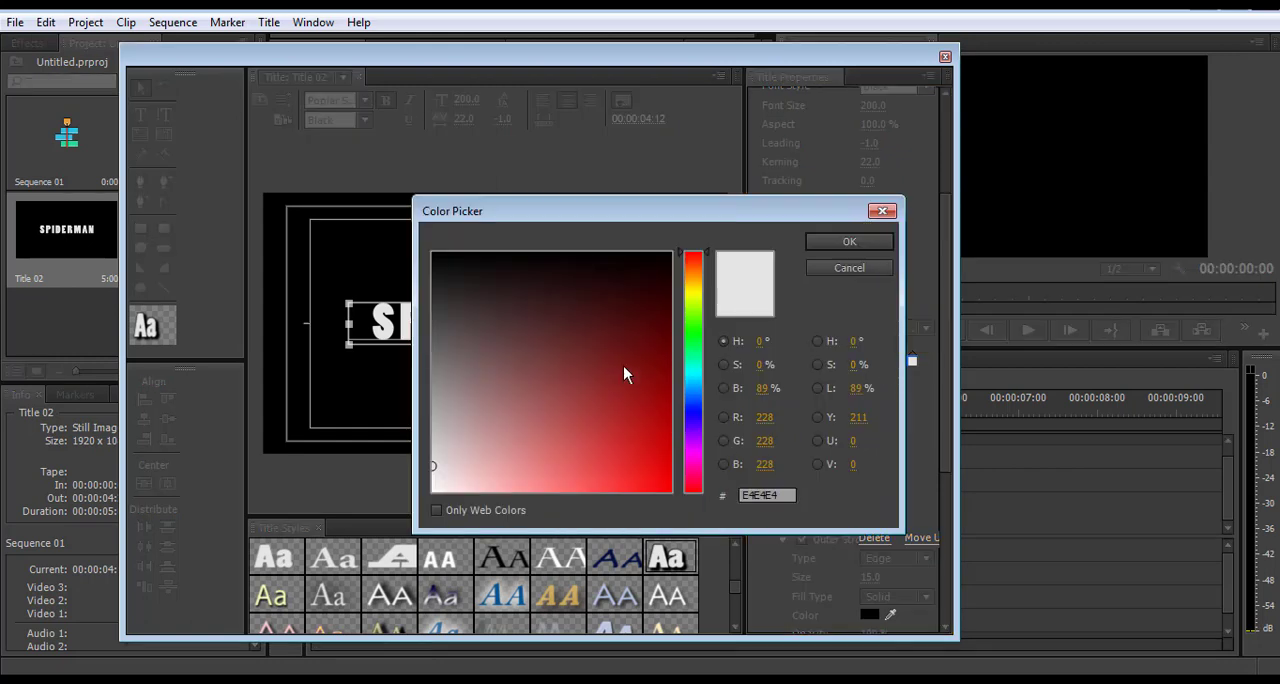
pyautogui.moveTo(580, 418); pyautogui.dragTo(613, 364)
pyautogui.moveTo(692, 314); pyautogui.dragTo(690, 359)
pyautogui.moveTo(606, 448); pyautogui.dragTo(608, 443)
pyautogui.click(849, 241)
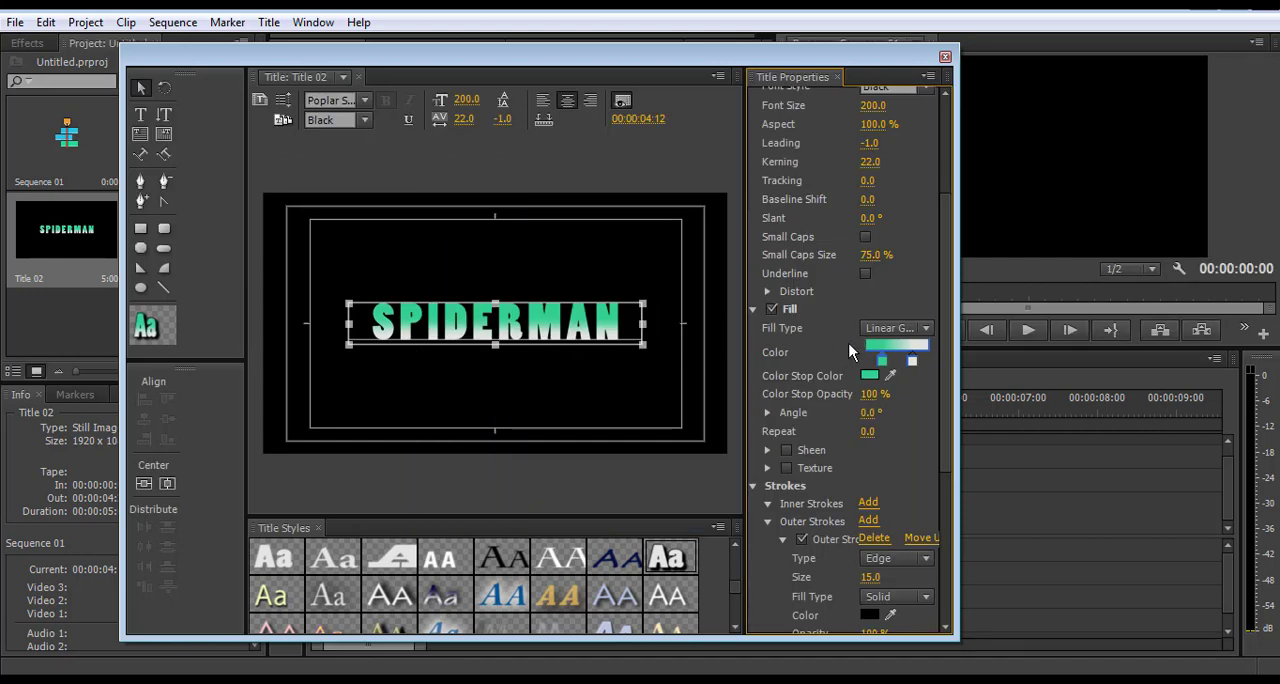
# Try rotating the gradient fill through angles such as 243°, and reset the angle to 0
pyautogui.moveTo(881, 397)
pyautogui.mouseDown()
pyautogui.moveTo(815, 397)
pyautogui.moveTo(899, 398)
pyautogui.moveTo(845, 400)
pyautogui.moveTo(869, 400)
pyautogui.mouseUp()
pyautogui.moveTo(868, 414); pyautogui.dragTo(721, 414)
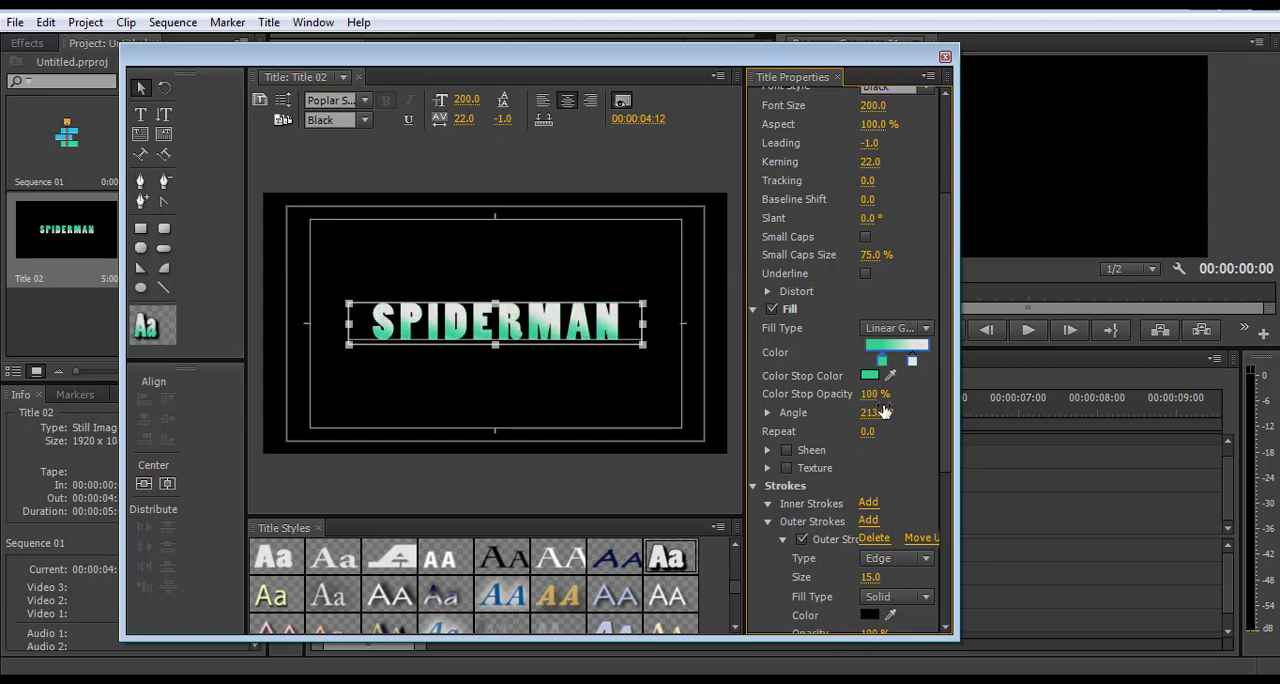
pyautogui.moveTo(876, 412); pyautogui.dragTo(970, 427)
pyautogui.click(878, 413)
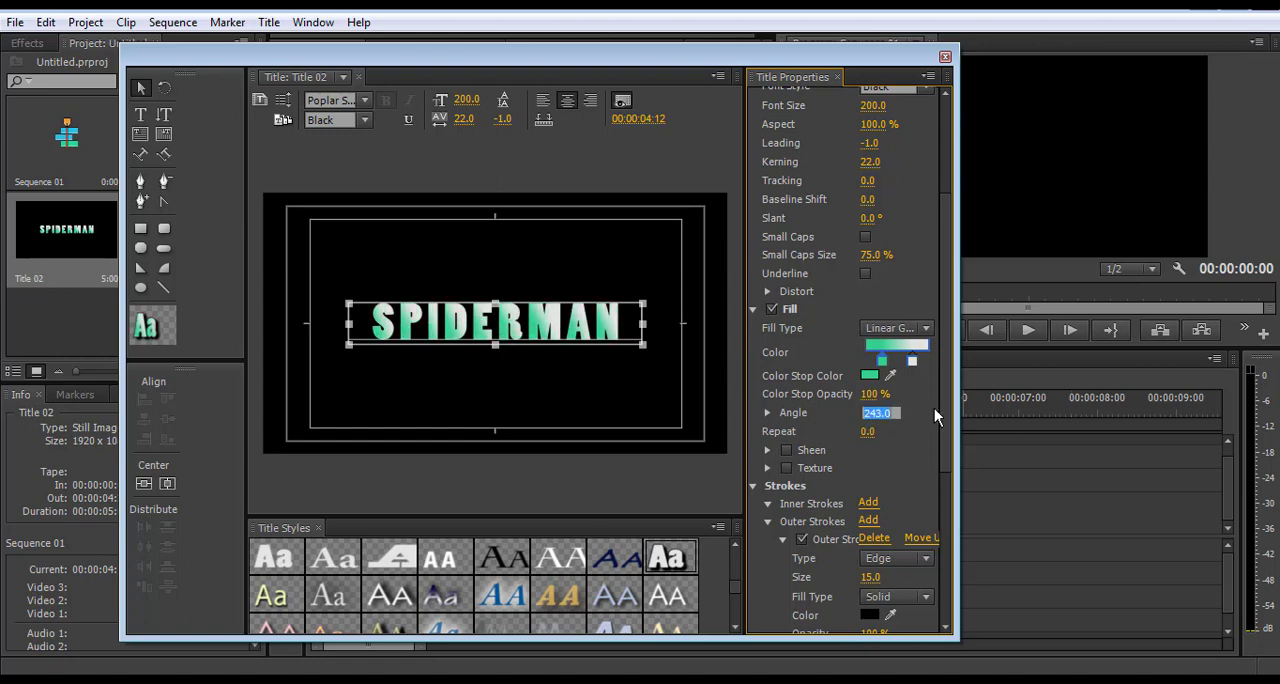
pyautogui.write('0')
pyautogui.press('Return')
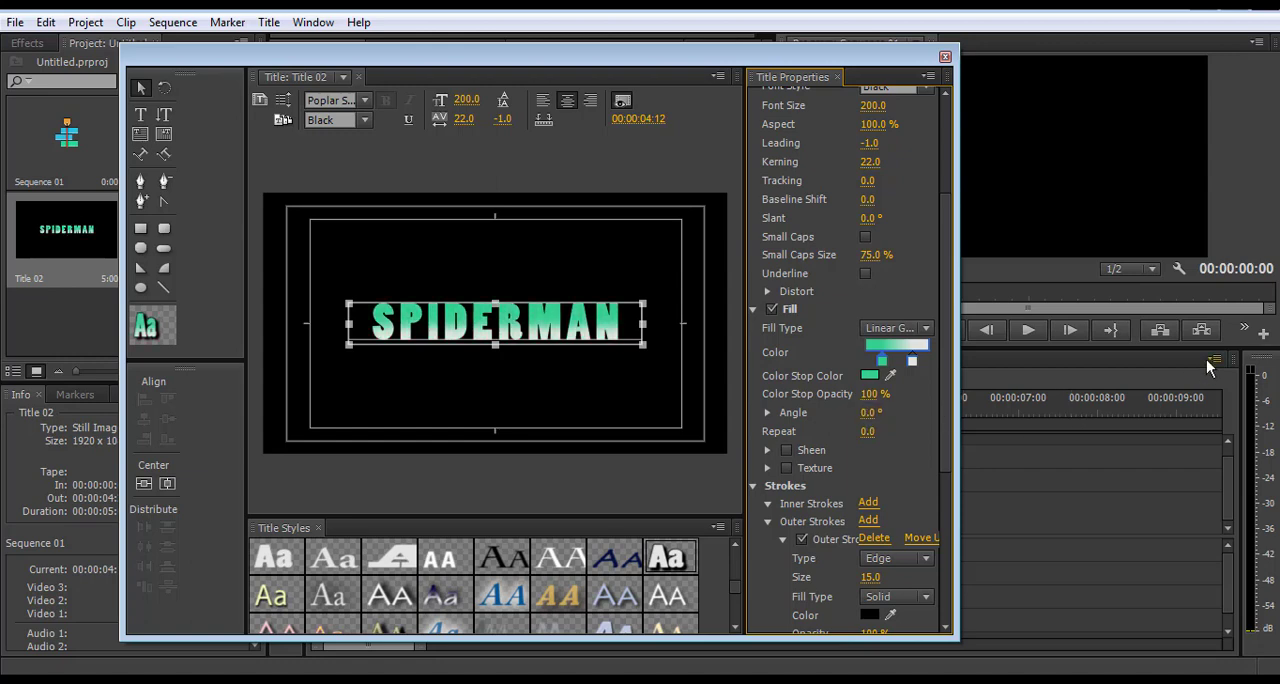
# Change the first color stop of the text's gradient fill to bright red
pyautogui.click(870, 383)
pyautogui.moveTo(689, 460)
pyautogui.mouseDown()
pyautogui.moveTo(688, 490)
pyautogui.moveTo(702, 478)
pyautogui.mouseUp()
pyautogui.moveTo(616, 458)
pyautogui.mouseDown()
pyautogui.moveTo(591, 491)
pyautogui.moveTo(635, 485)
pyautogui.mouseUp()
pyautogui.click(847, 242)
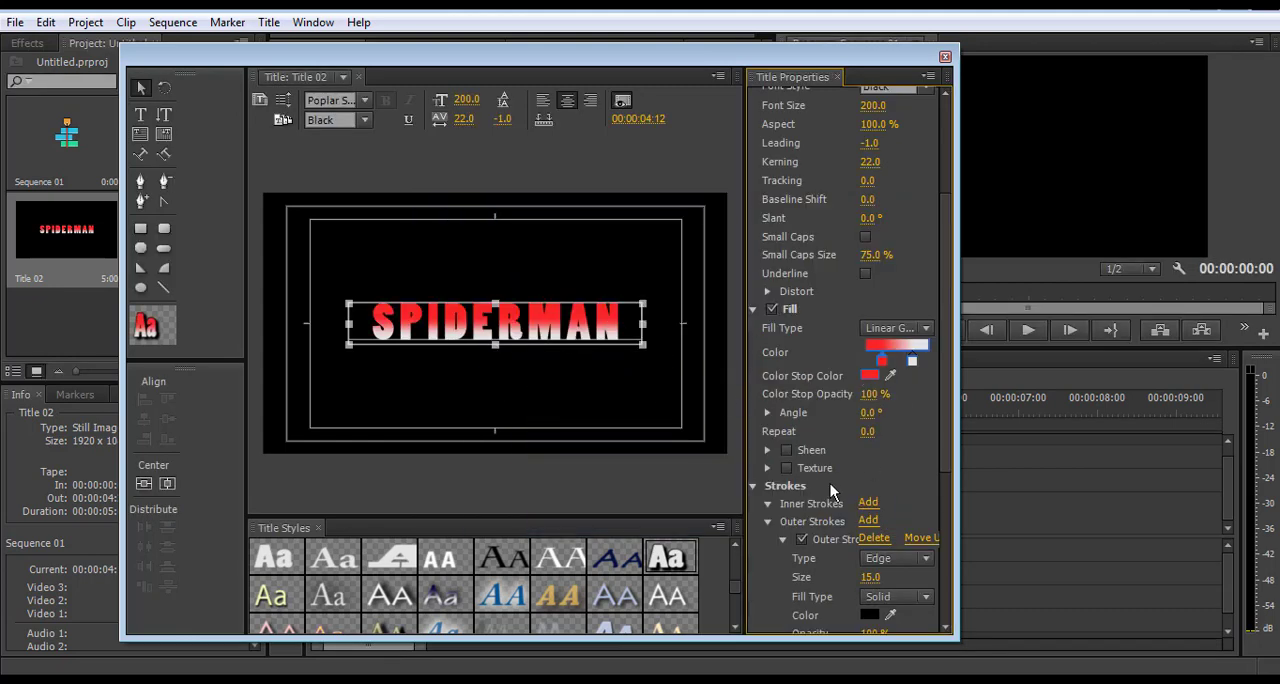
# Toggle the text's shadow off and on, and set its color to light green 76C17F
pyautogui.scroll(-5, 929, 383)
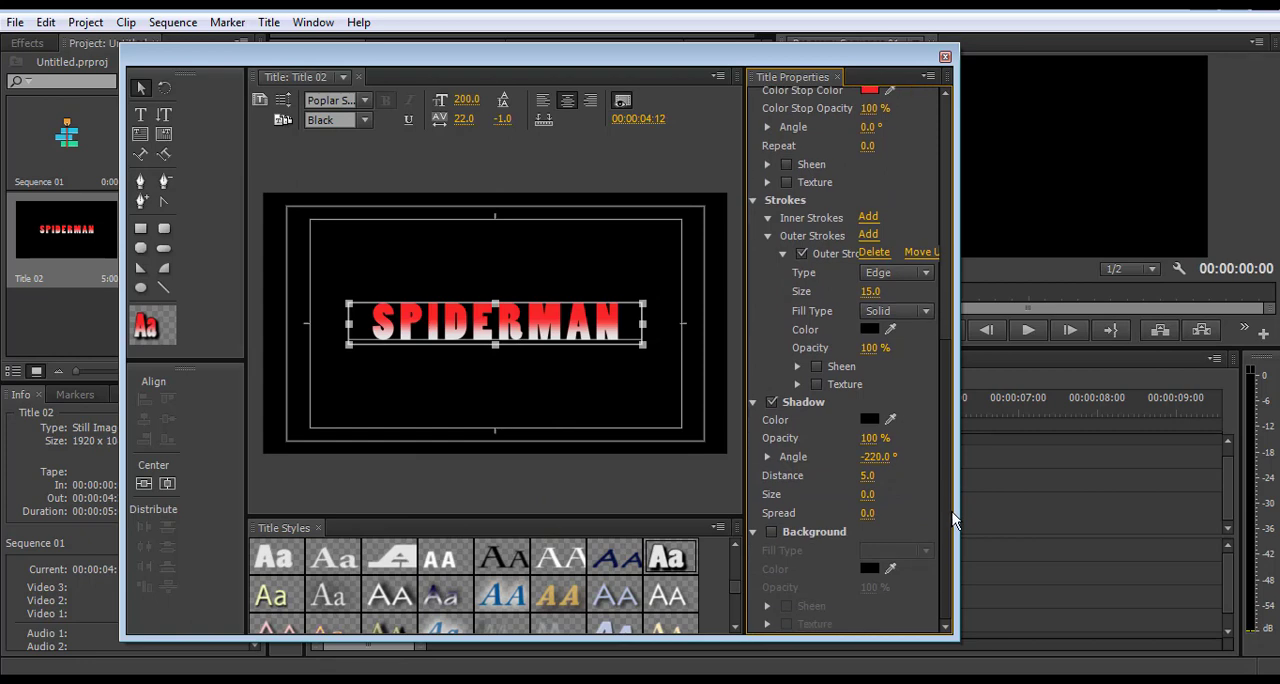
pyautogui.click(772, 402)
pyautogui.click(772, 402)
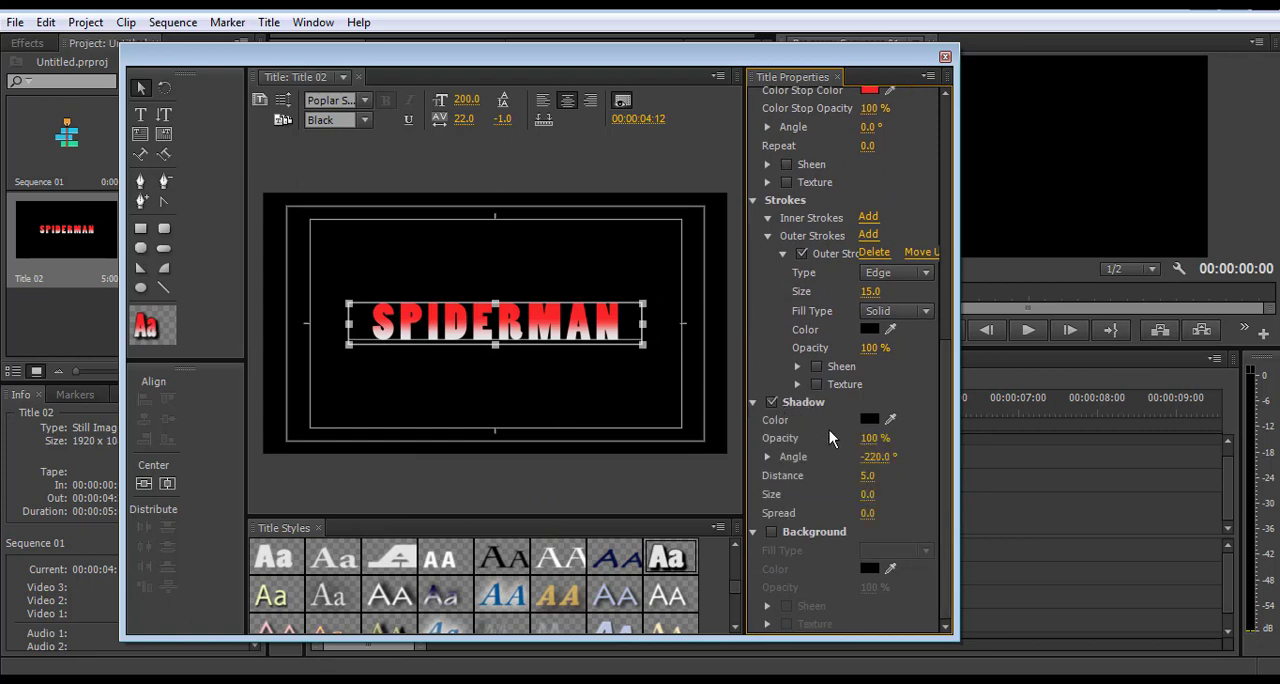
pyautogui.click(869, 420)
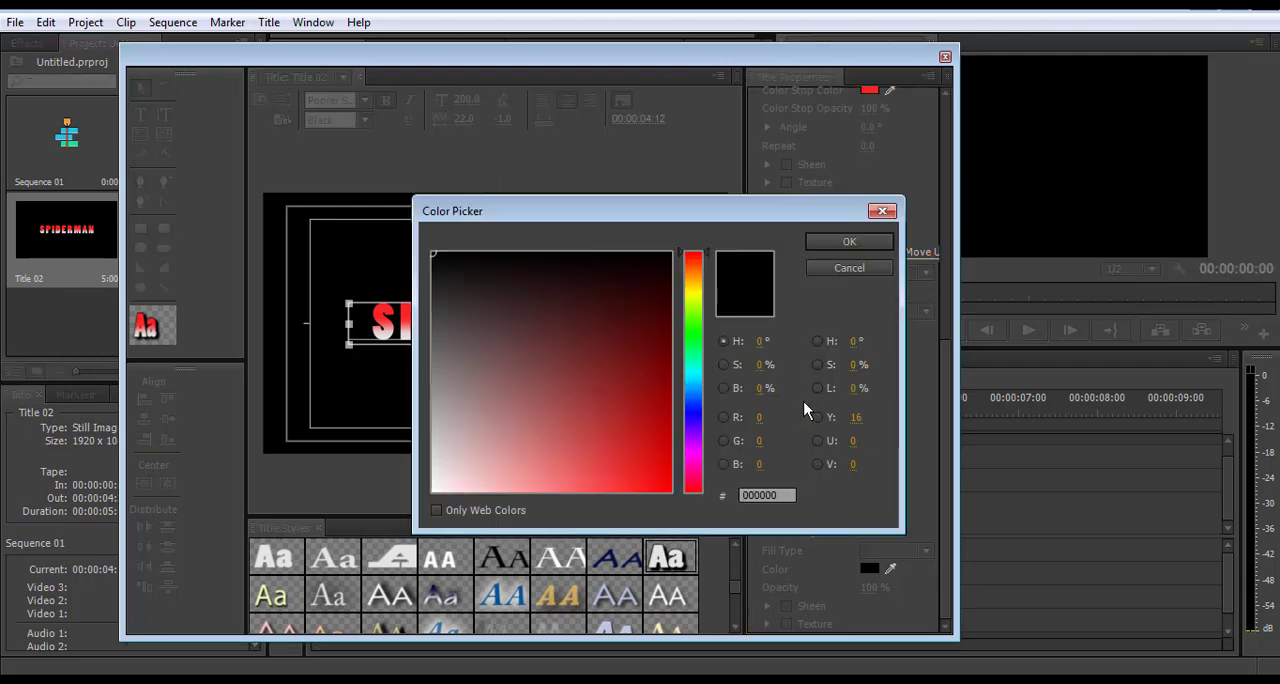
pyautogui.click(695, 320)
pyautogui.moveTo(695, 320); pyautogui.dragTo(695, 331)
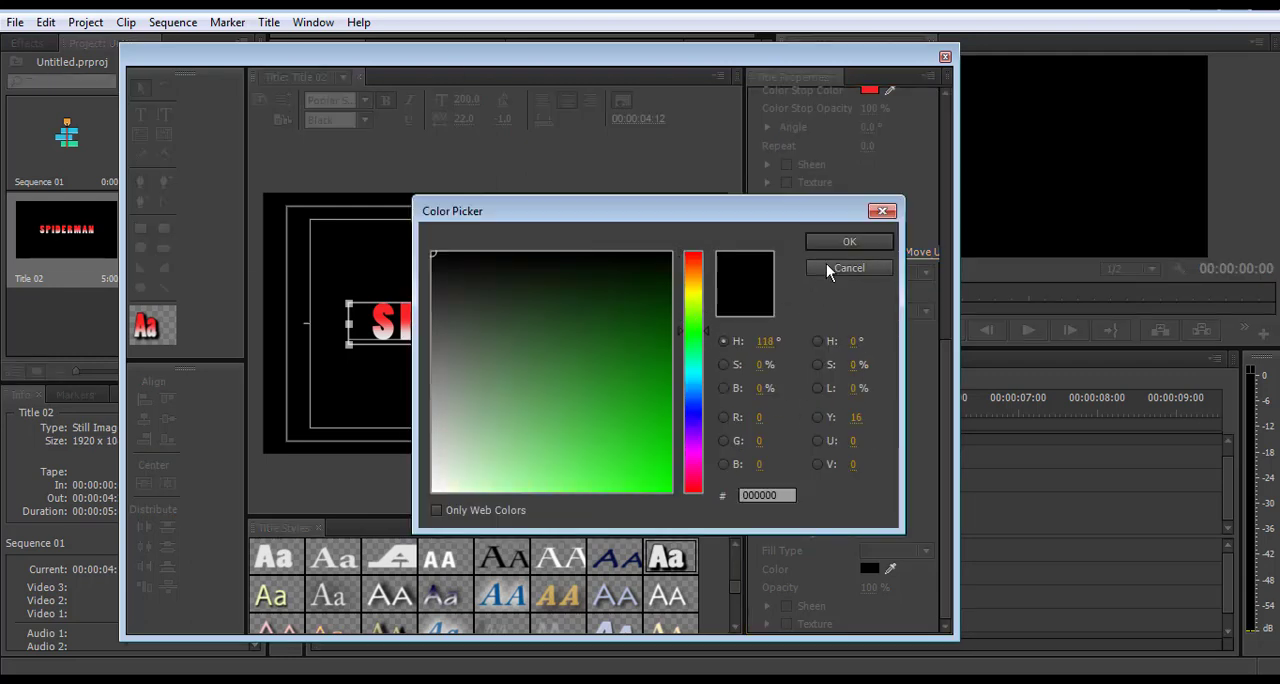
pyautogui.moveTo(600, 432); pyautogui.dragTo(531, 470)
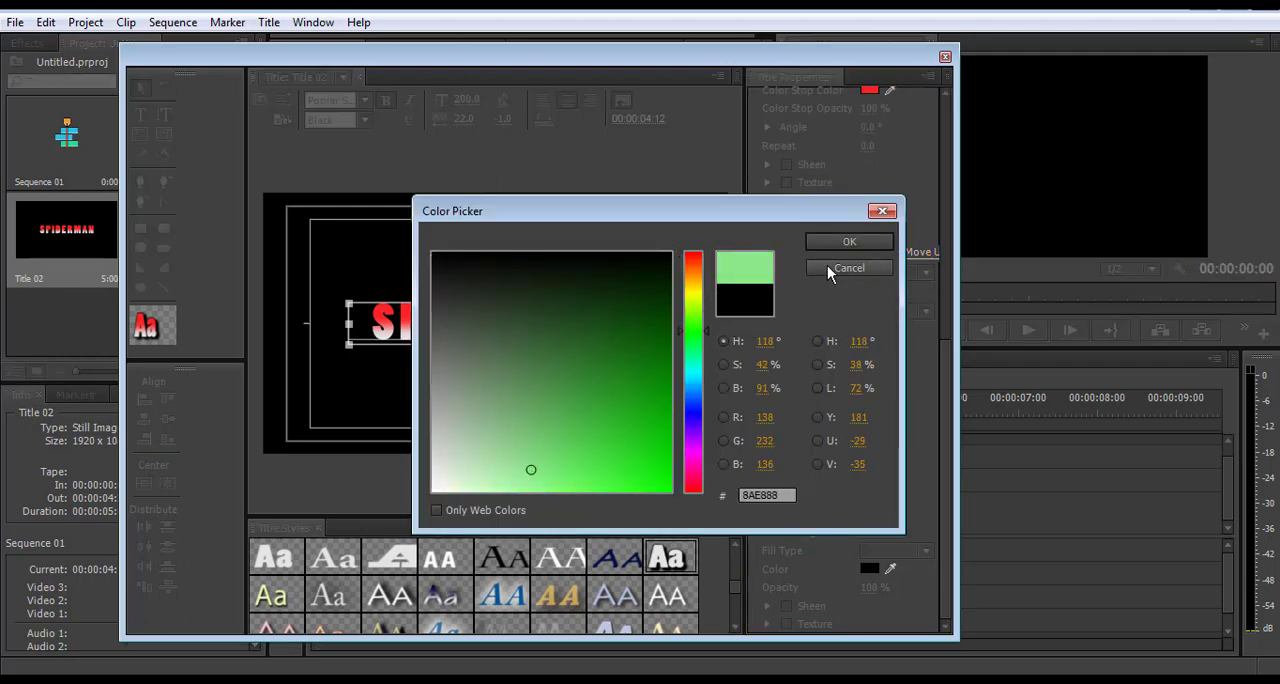
pyautogui.moveTo(592, 370)
pyautogui.mouseDown()
pyautogui.moveTo(474, 434)
pyautogui.moveTo(503, 353)
pyautogui.moveTo(514, 432)
pyautogui.moveTo(546, 427)
pyautogui.moveTo(566, 472)
pyautogui.mouseUp()
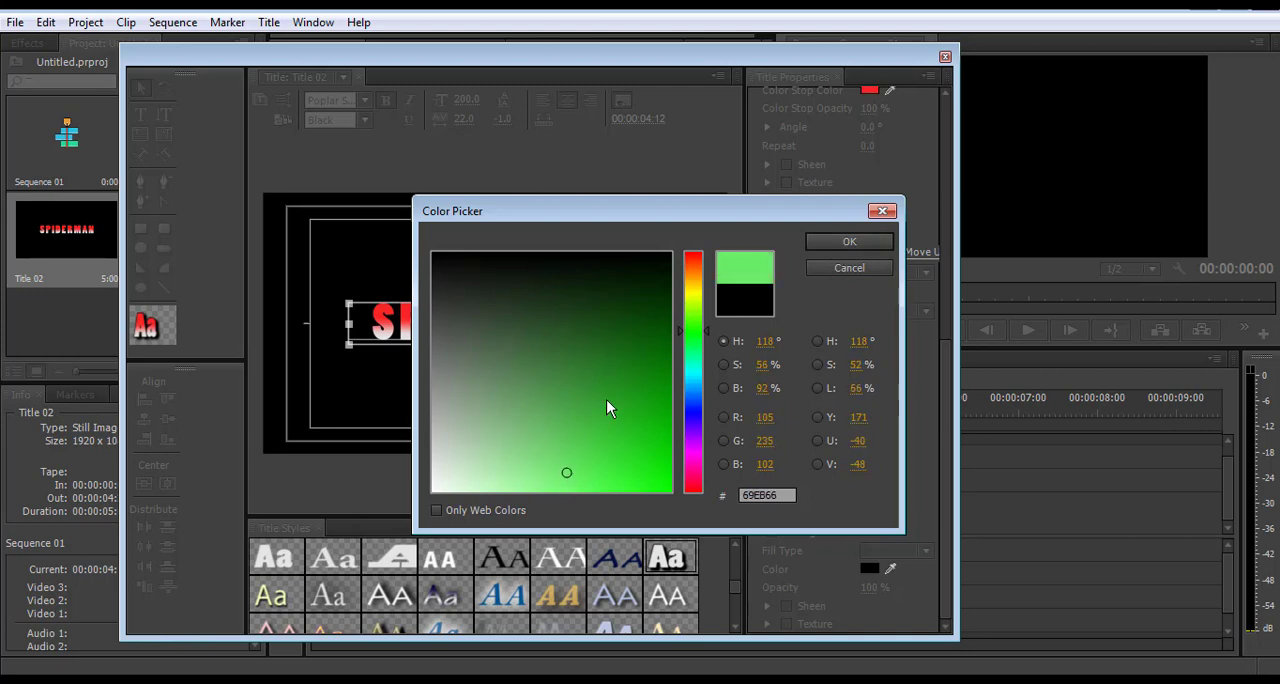
pyautogui.moveTo(638, 366)
pyautogui.mouseDown()
pyautogui.moveTo(637, 449)
pyautogui.moveTo(664, 480)
pyautogui.mouseUp()
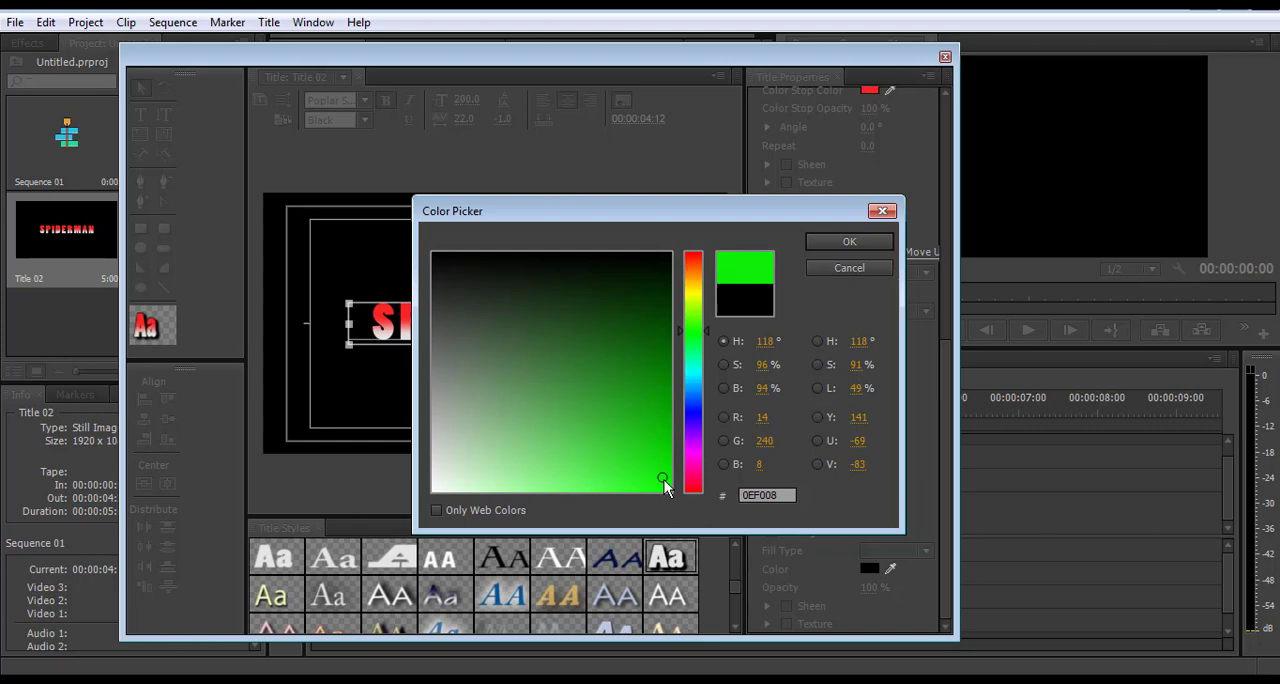
pyautogui.click(653, 386)
pyautogui.click(694, 337)
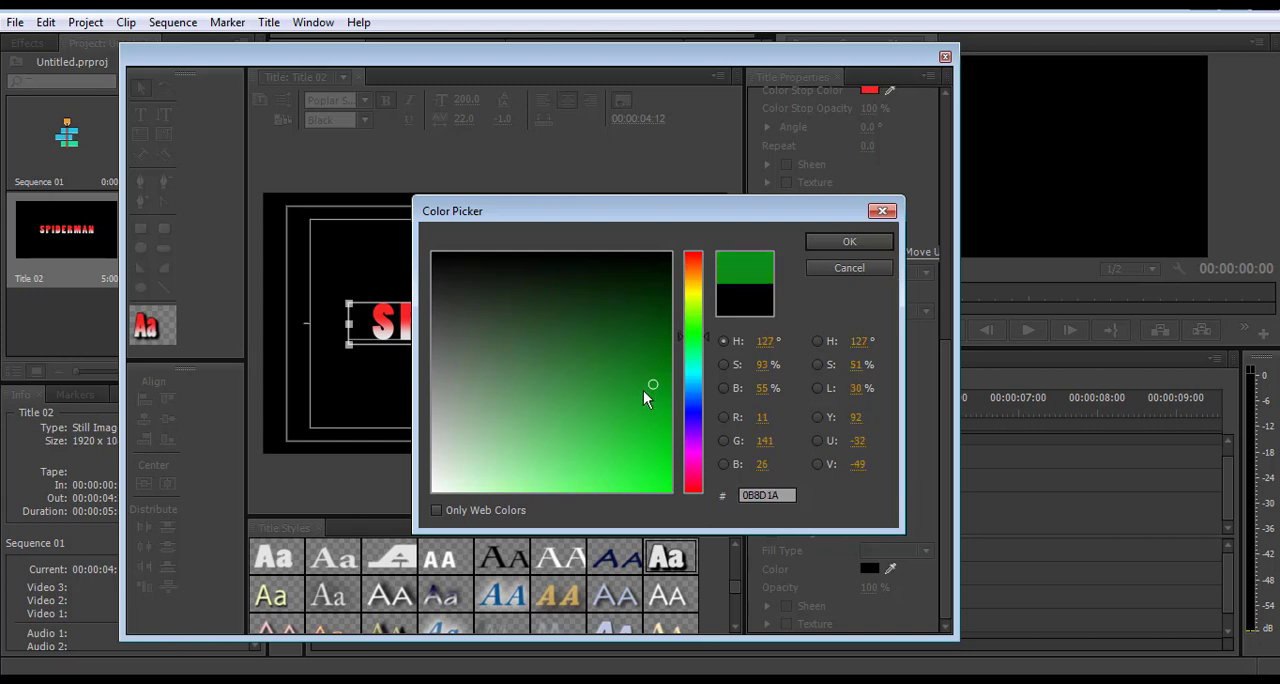
pyautogui.moveTo(651, 387)
pyautogui.mouseDown()
pyautogui.moveTo(661, 484)
pyautogui.moveTo(675, 494)
pyautogui.moveTo(656, 254)
pyautogui.moveTo(634, 254)
pyautogui.mouseUp()
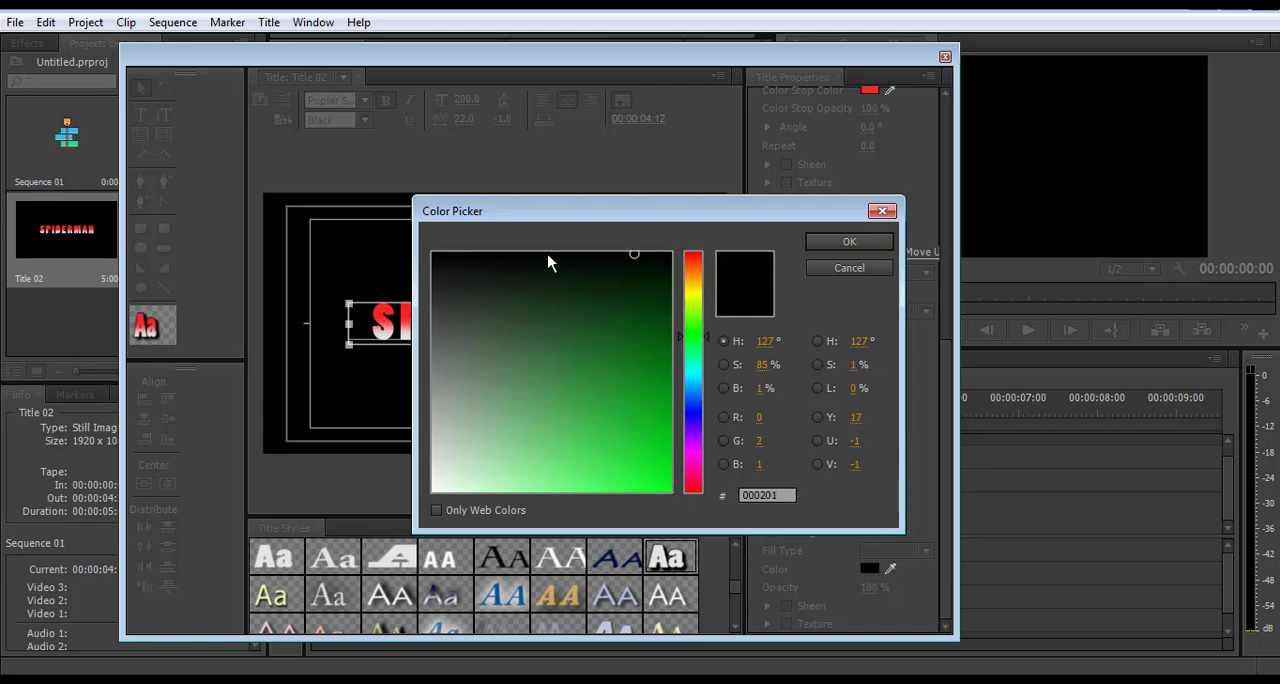
pyautogui.moveTo(432, 440)
pyautogui.mouseDown()
pyautogui.moveTo(423, 488)
pyautogui.moveTo(515, 455)
pyautogui.moveTo(525, 434)
pyautogui.mouseUp()
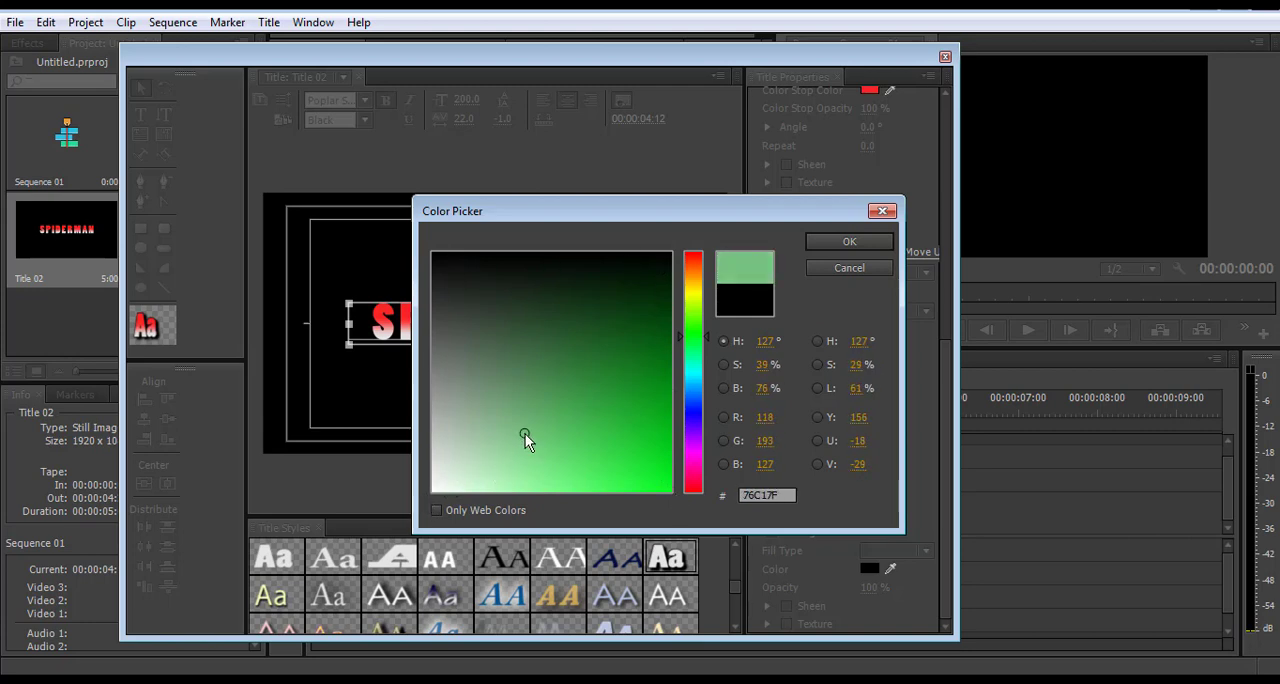
pyautogui.click(833, 241)
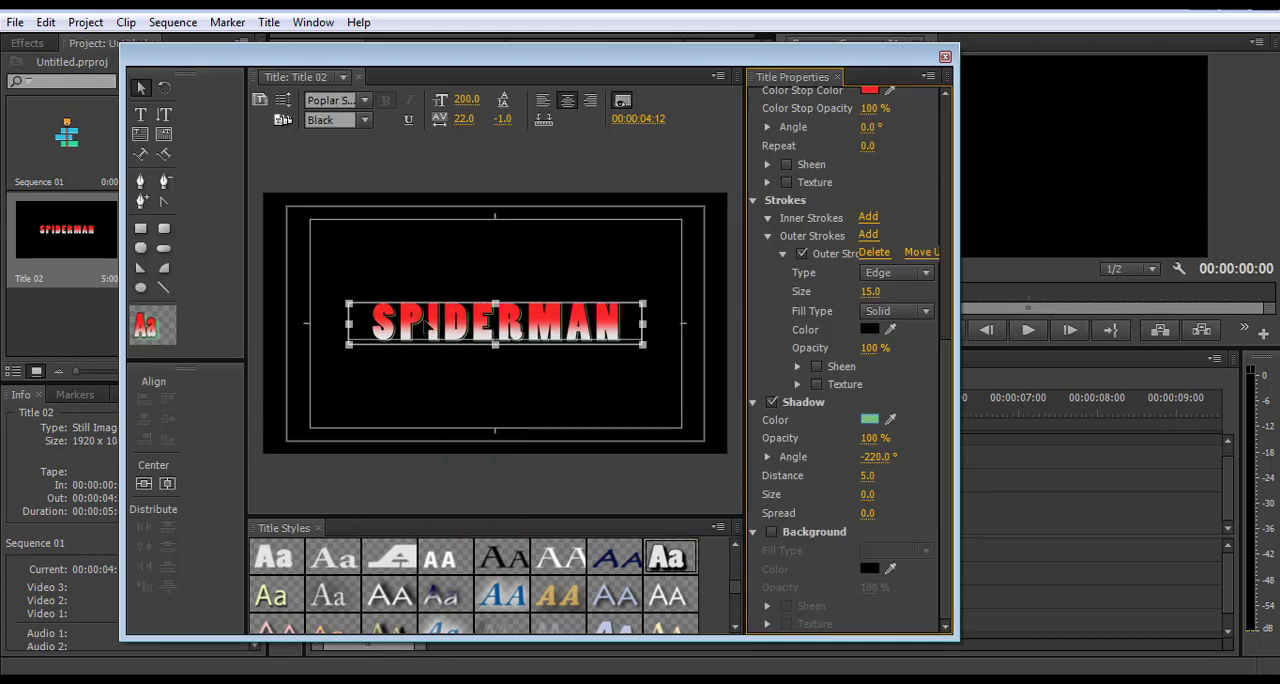
# Set the shadow's size and spread to 17, distance to 23 and angle to -159°, and close the title designer
pyautogui.moveTo(870, 455); pyautogui.dragTo(877, 495)
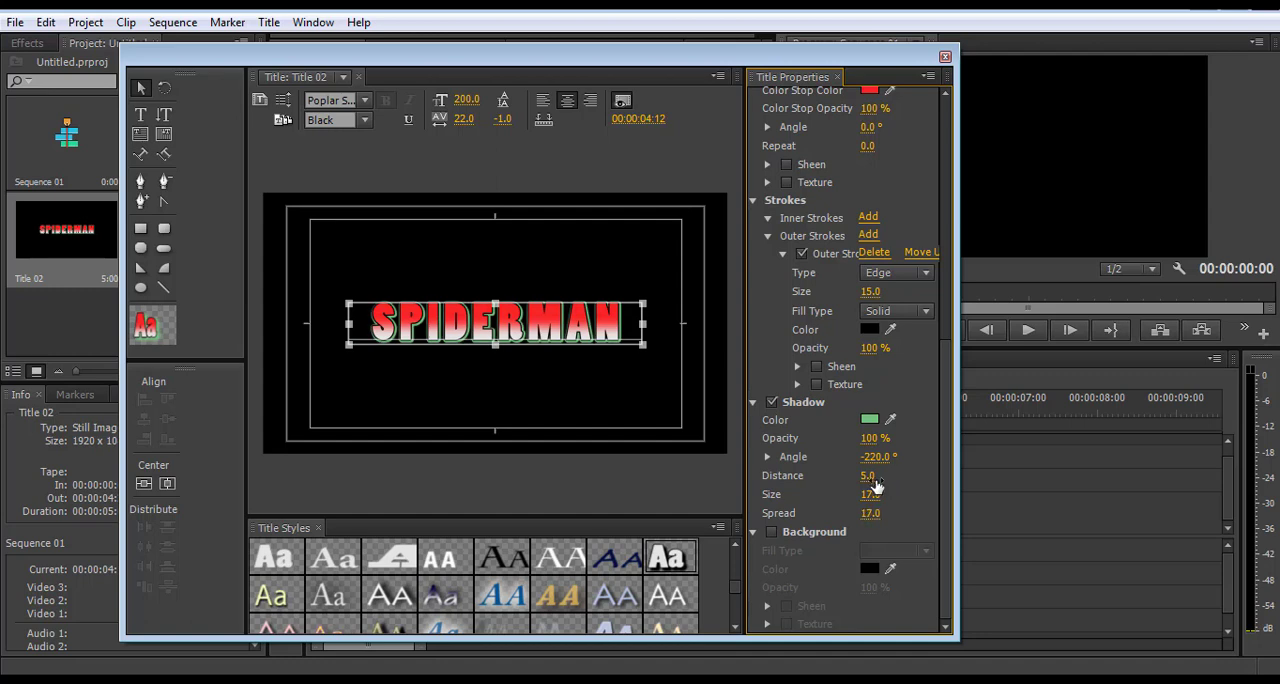
pyautogui.moveTo(867, 476)
pyautogui.mouseDown()
pyautogui.moveTo(967, 476)
pyautogui.moveTo(862, 476)
pyautogui.mouseUp()
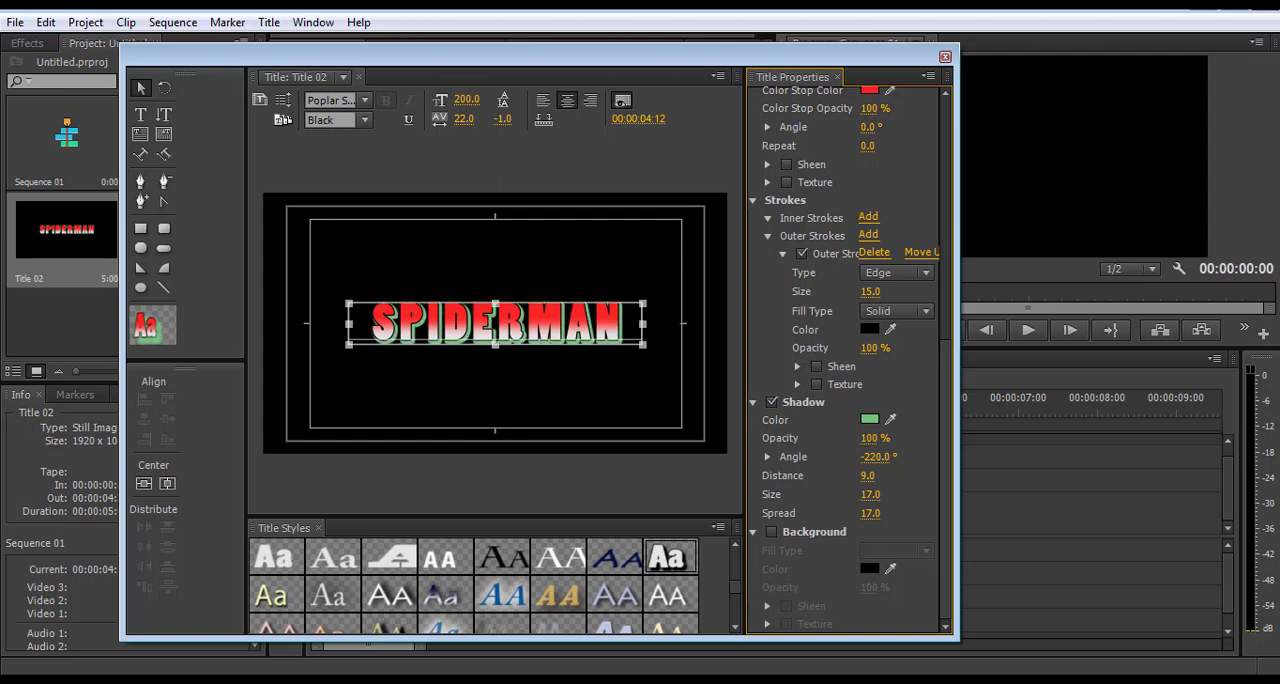
pyautogui.moveTo(862, 476); pyautogui.dragTo(909, 456)
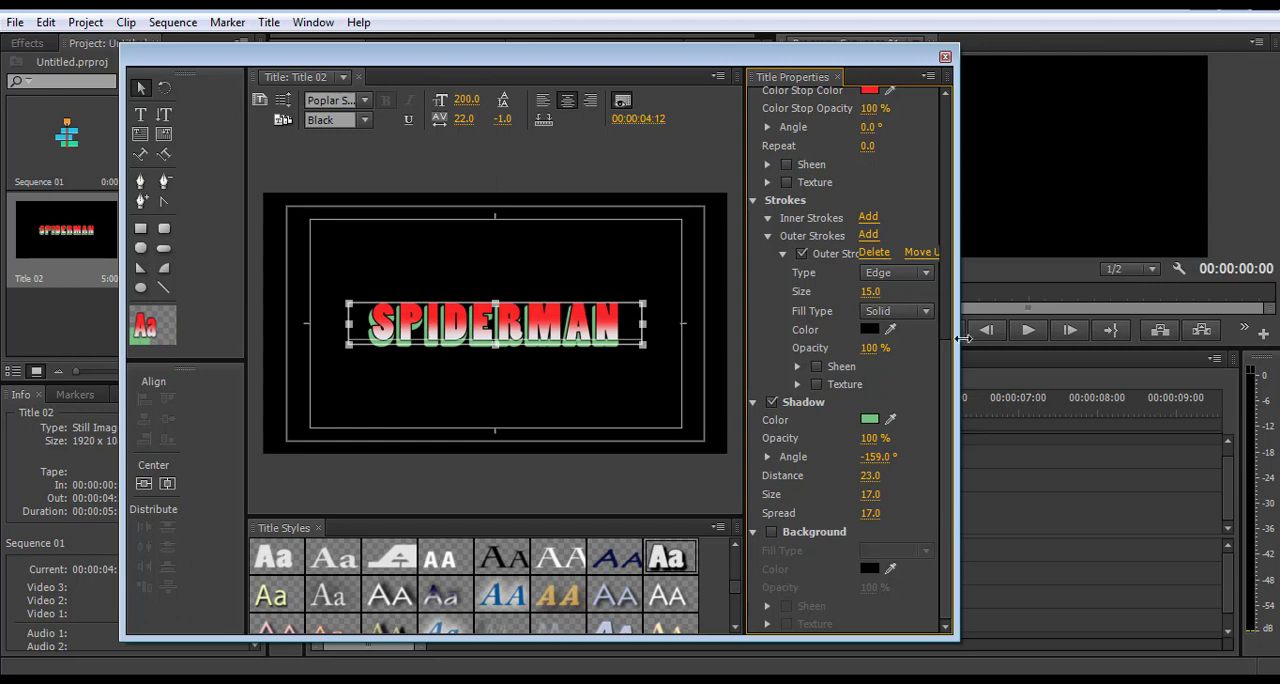
pyautogui.click(945, 58)
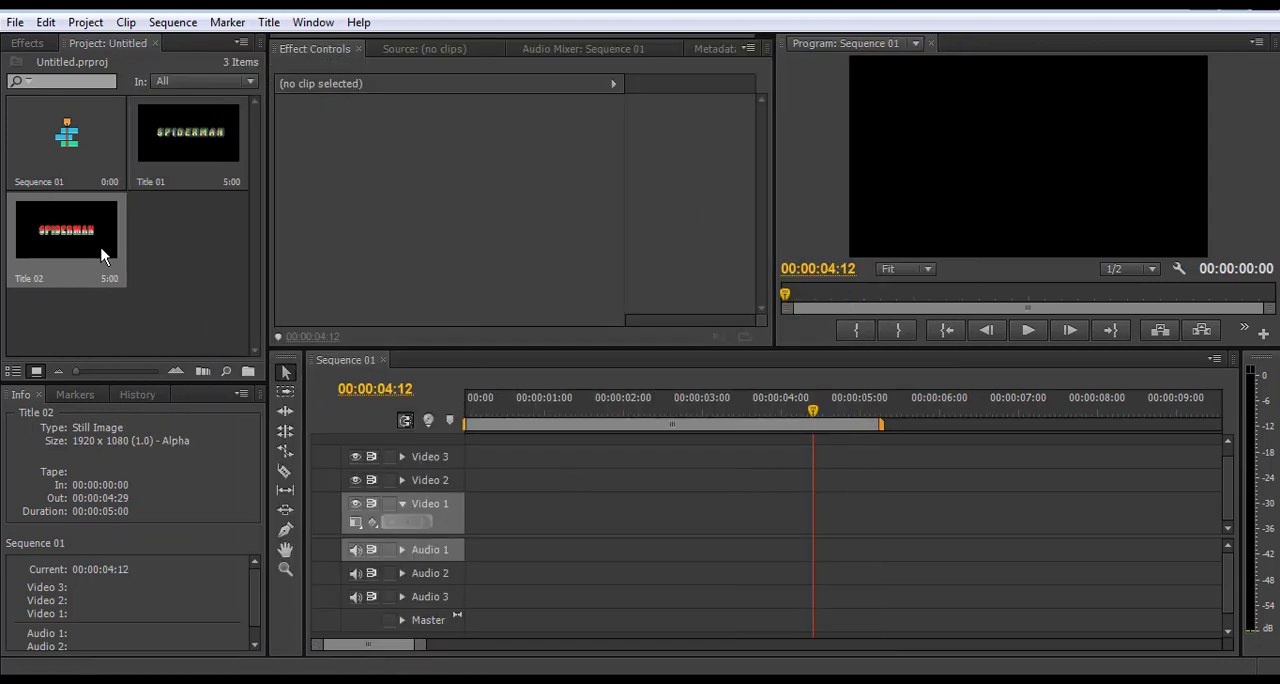
# Place Title 02 on the Video 1 track at the start of Sequence 01
pyautogui.click(58, 238)
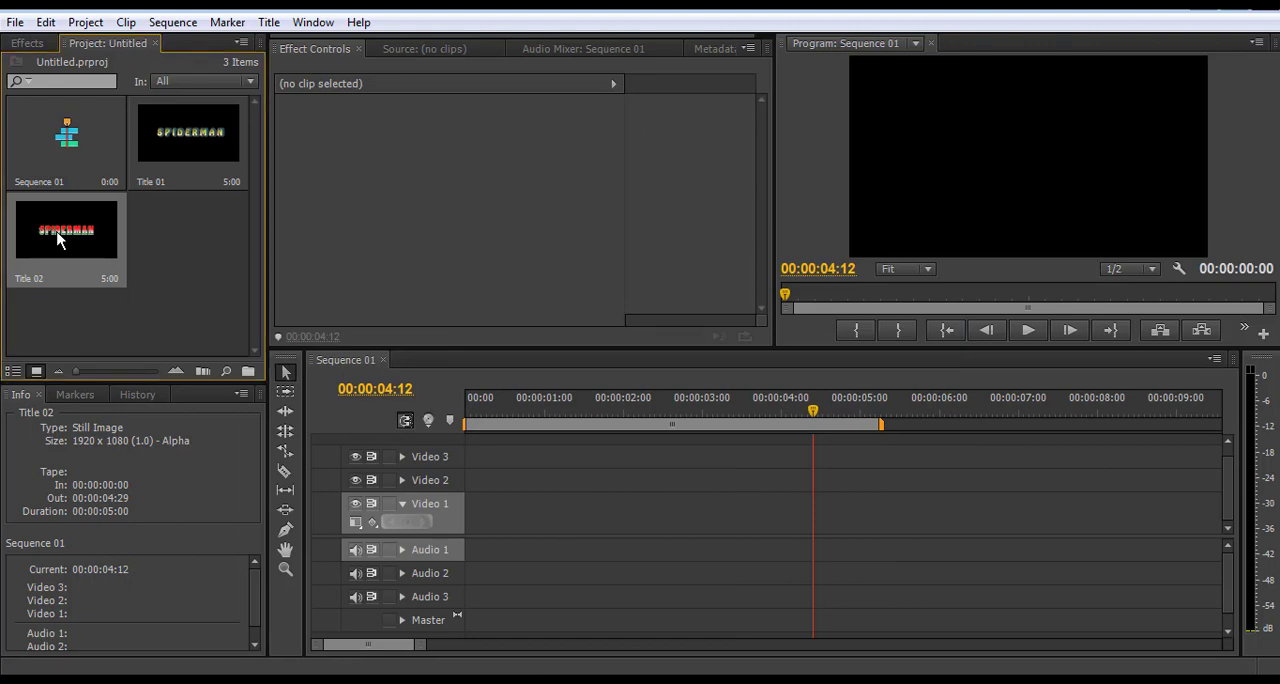
pyautogui.moveTo(58, 232); pyautogui.dragTo(466, 514)
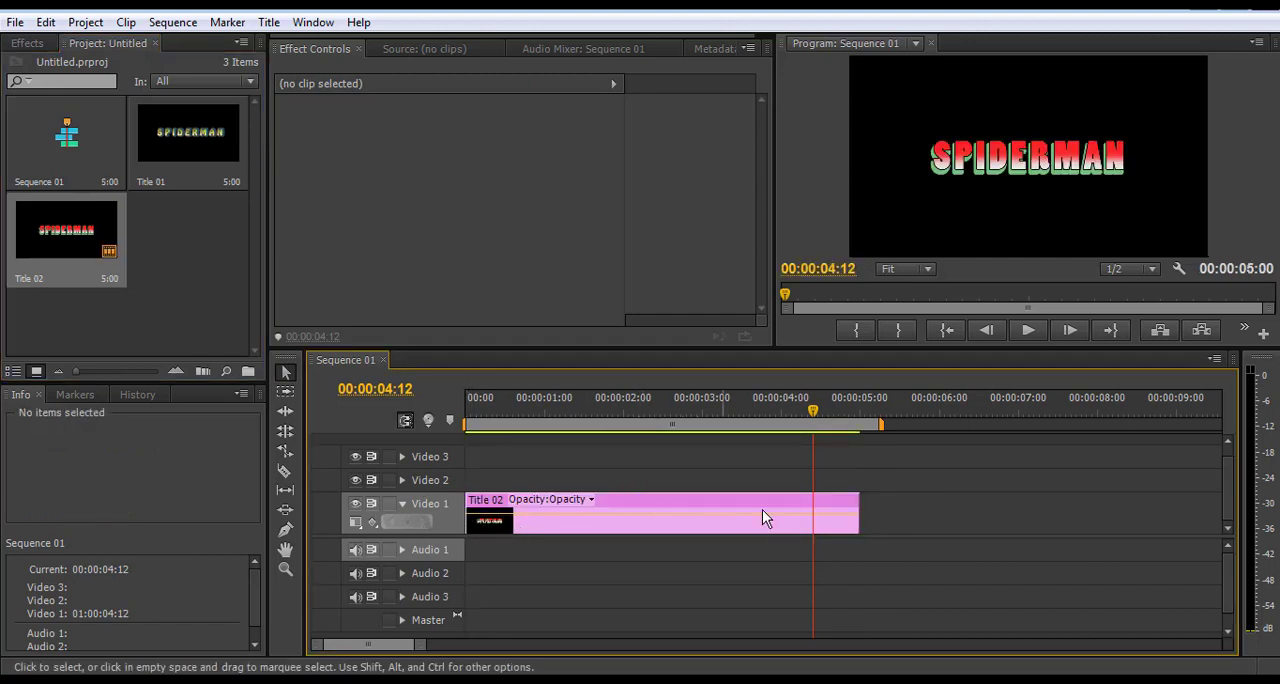
pyautogui.moveTo(418, 651); pyautogui.dragTo(583, 645)
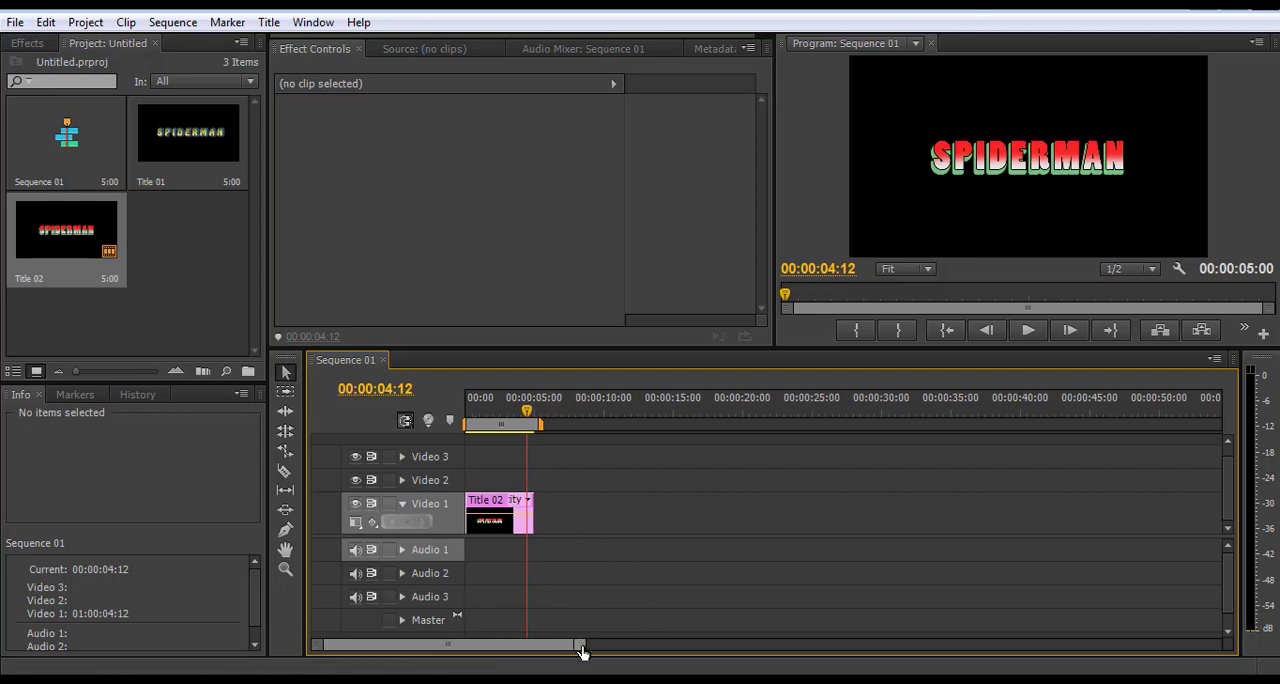
pyautogui.moveTo(583, 651); pyautogui.dragTo(540, 654)
# Select the Title 02 clip on the Video 1 track
pyautogui.click(608, 518)
pyautogui.click(824, 505)
pyautogui.click(650, 515)
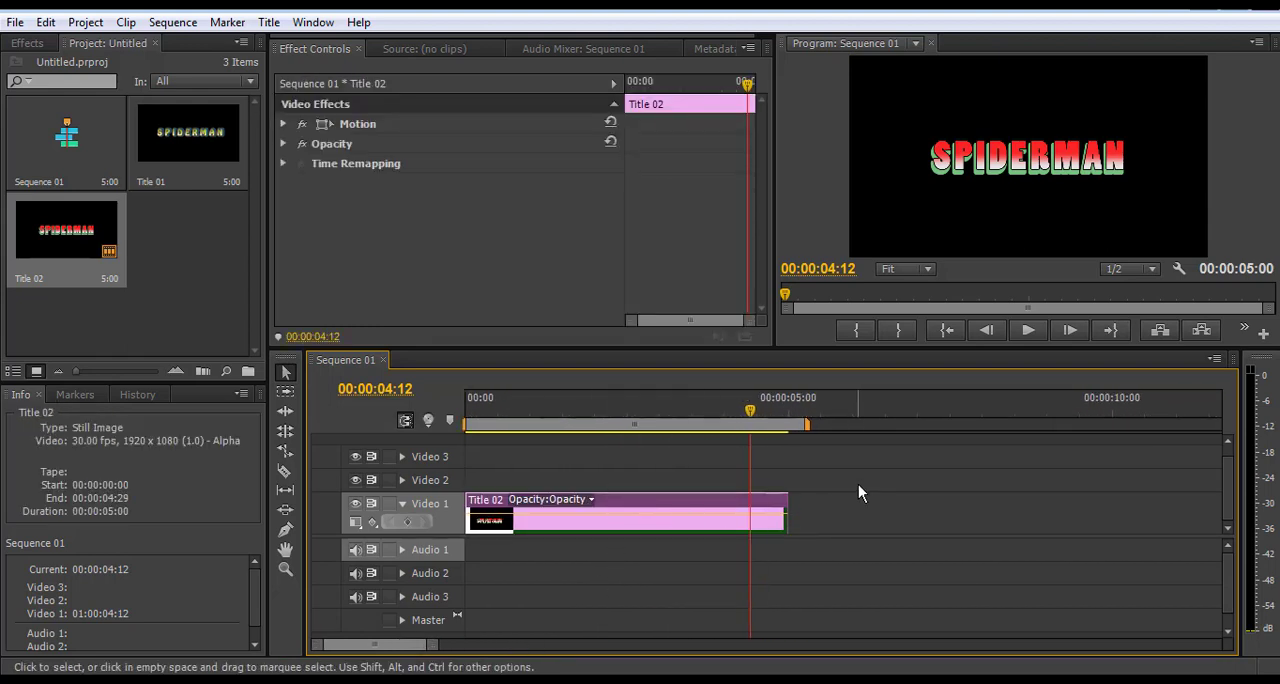
pyautogui.click(858, 485)
pyautogui.click(681, 522)
# Preview the sequence from its beginning, stop playback and return the playhead to the start
pyautogui.moveTo(752, 410); pyautogui.dragTo(466, 412)
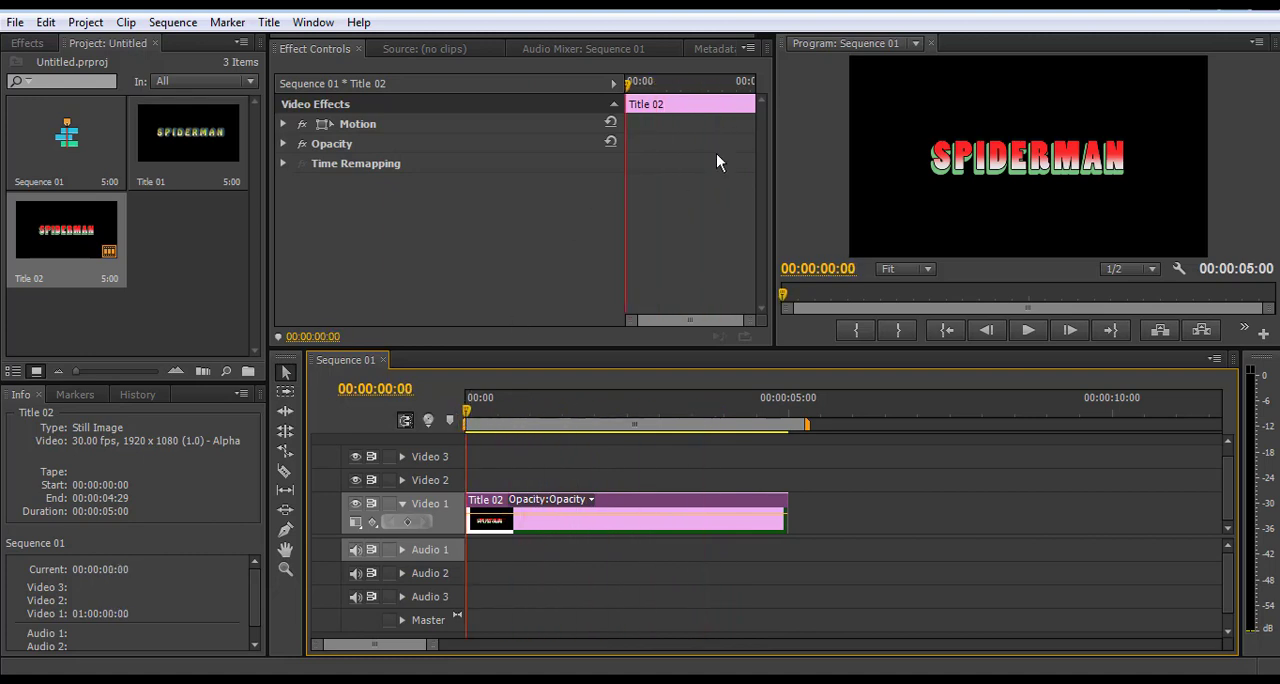
pyautogui.click(949, 333)
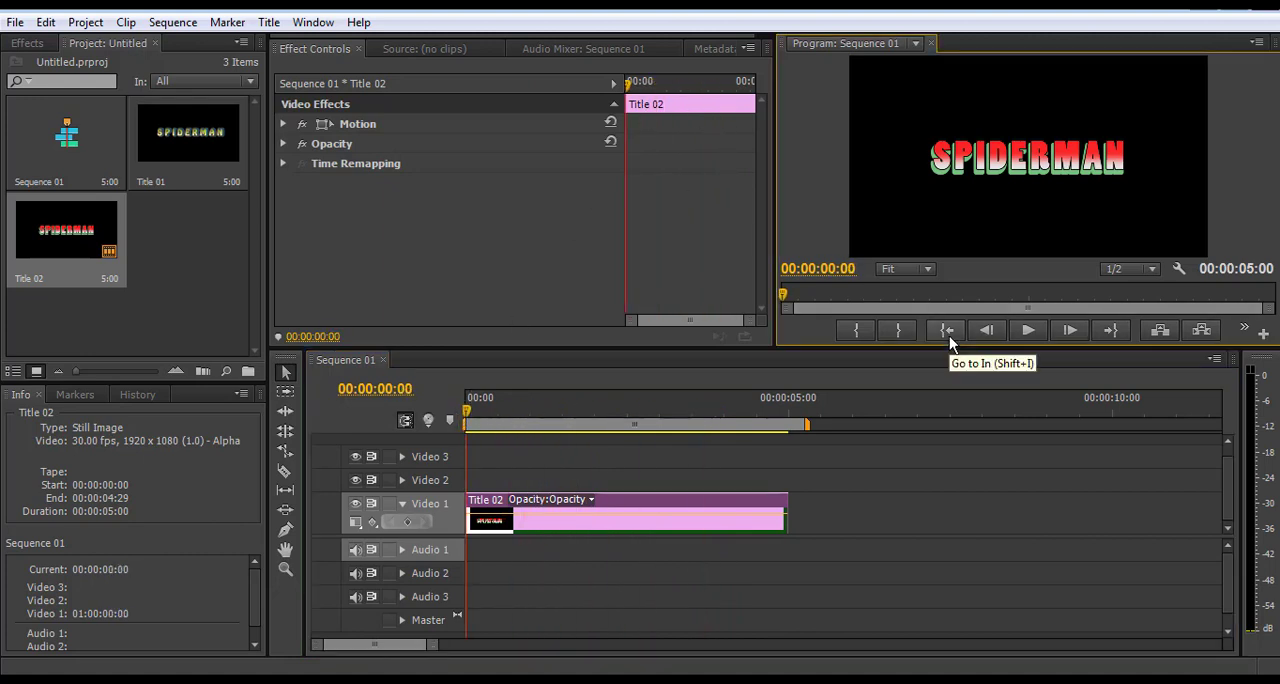
pyautogui.click(1028, 331)
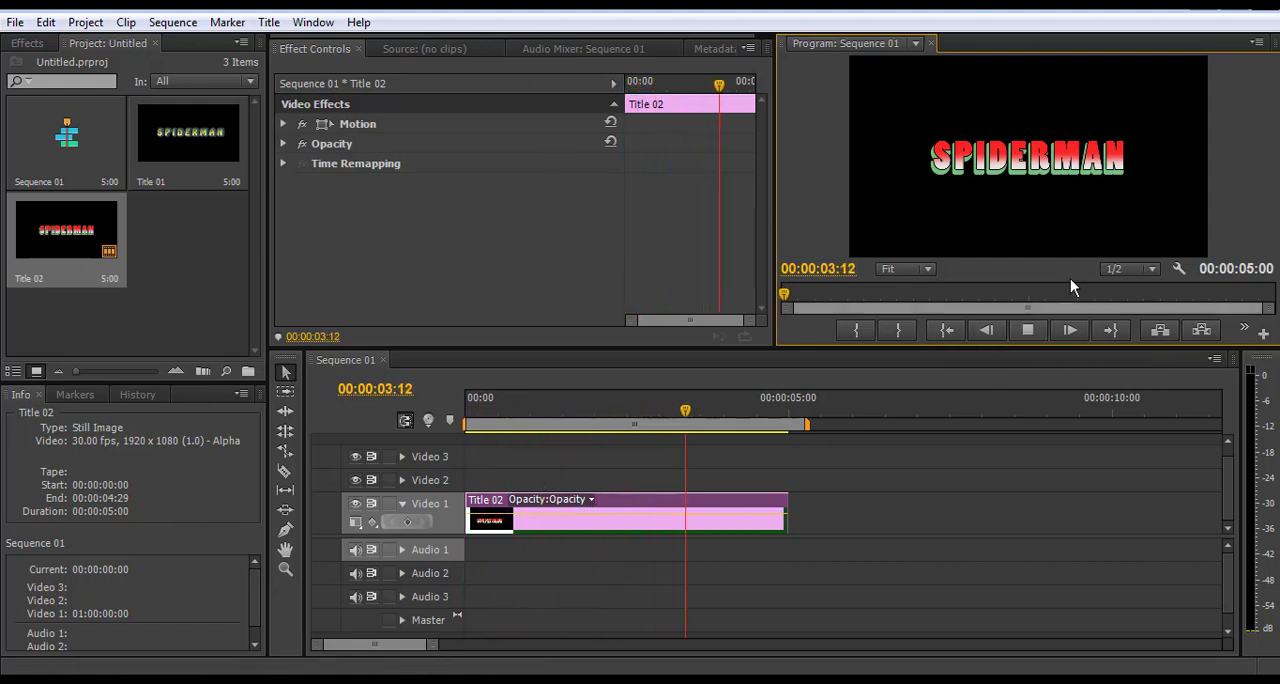
pyautogui.click(1030, 331)
pyautogui.click(946, 334)
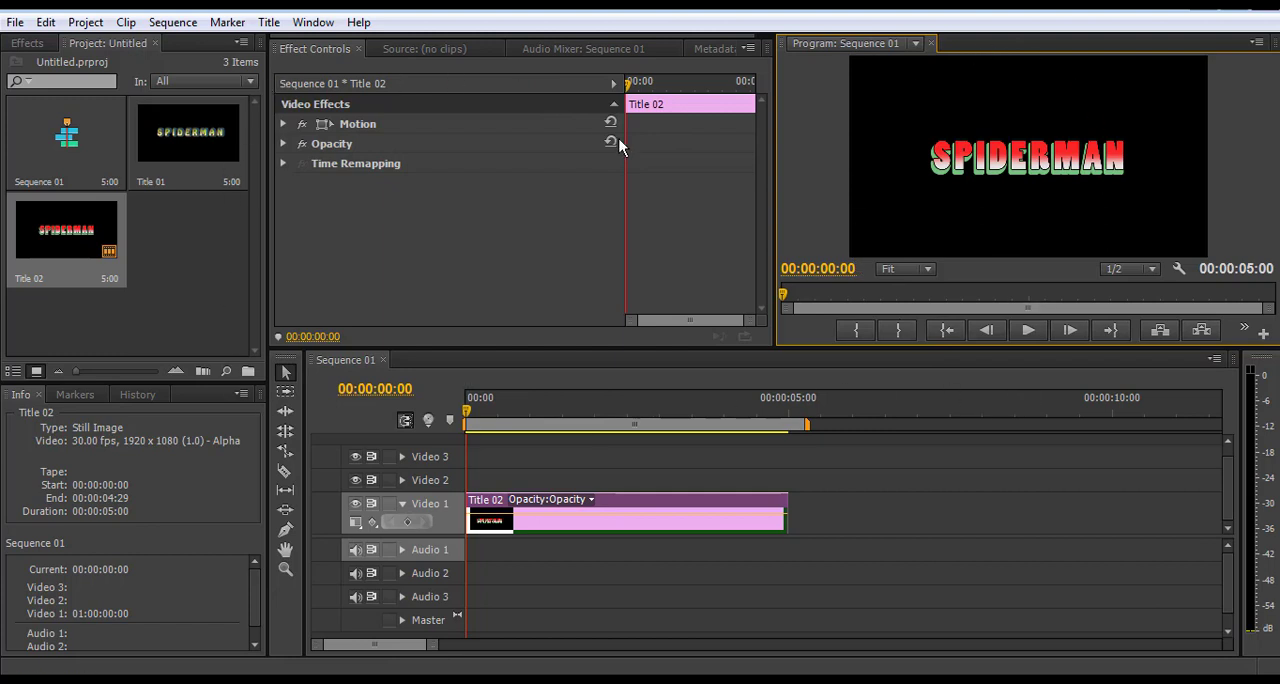
# Turn on Position keyframing in the Motion effect of the Title 02 clip, with a keyframe at the clip's start
pyautogui.click(605, 520)
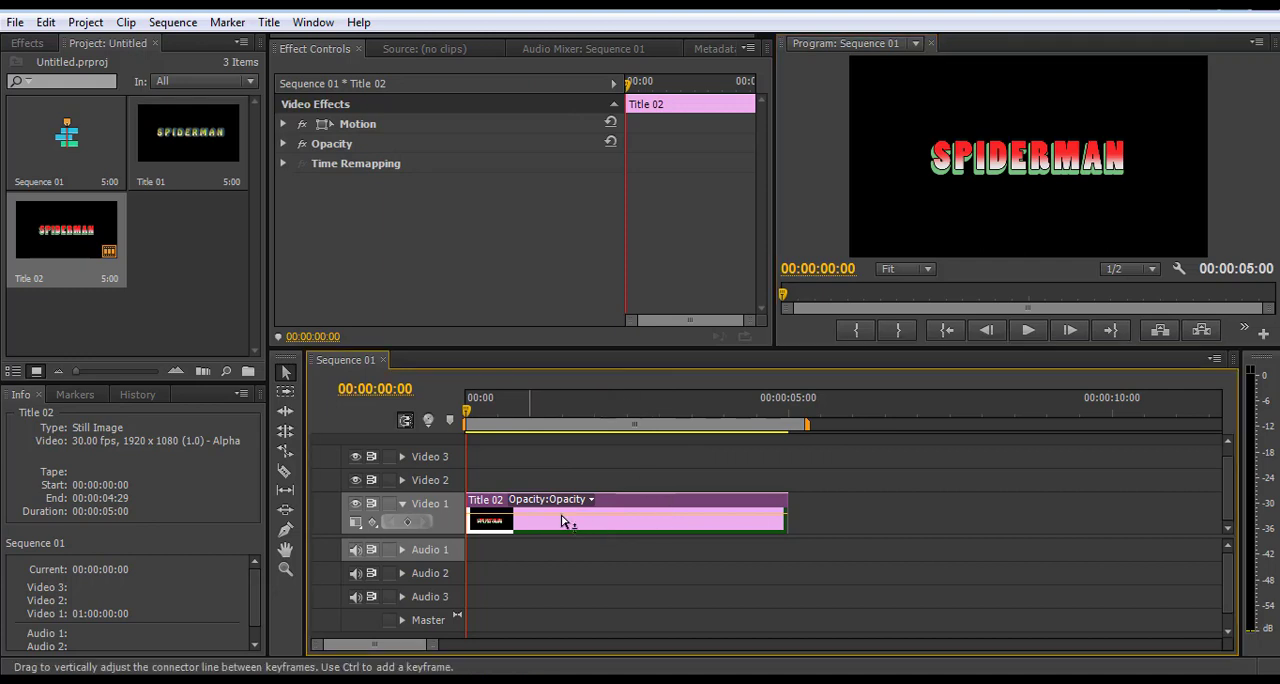
pyautogui.click(285, 123)
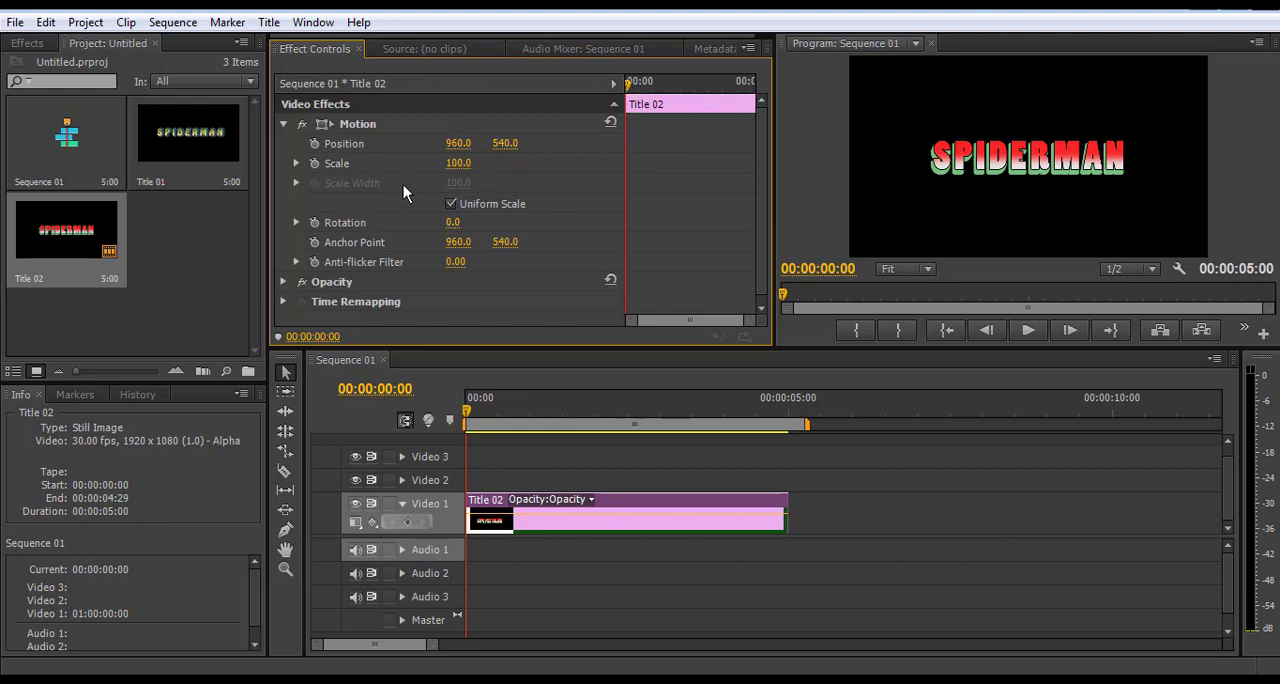
pyautogui.click(315, 144)
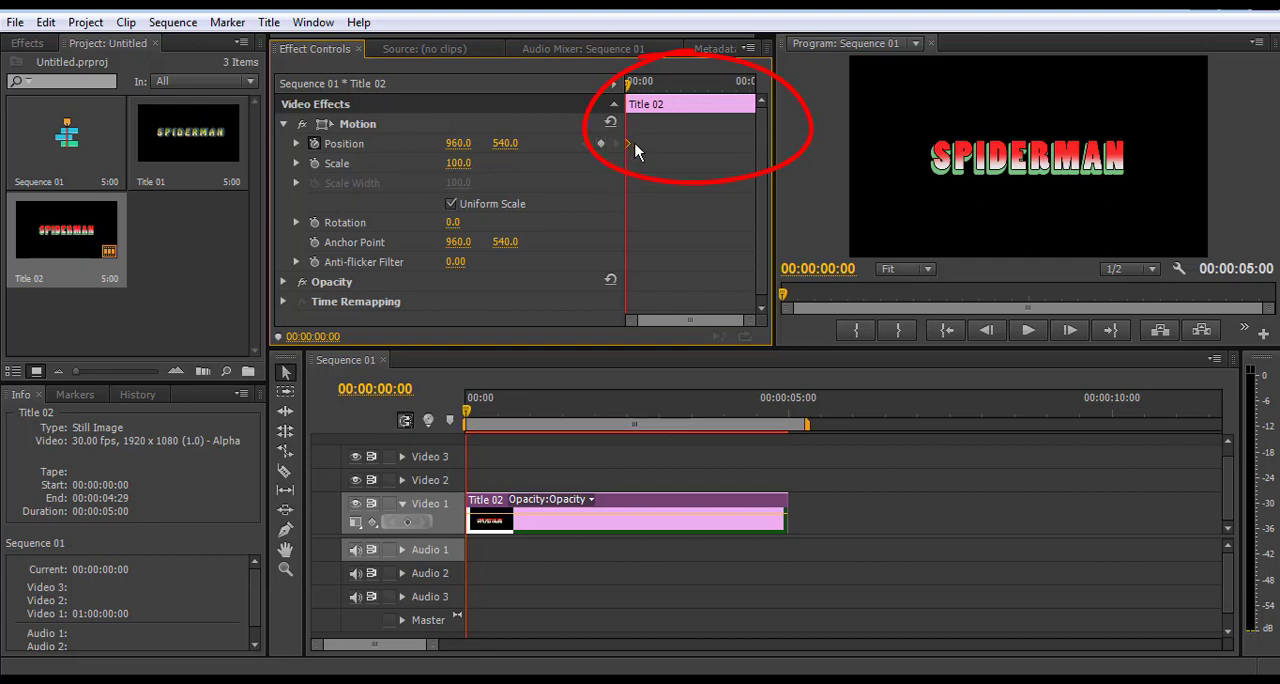
pyautogui.press('Delete')
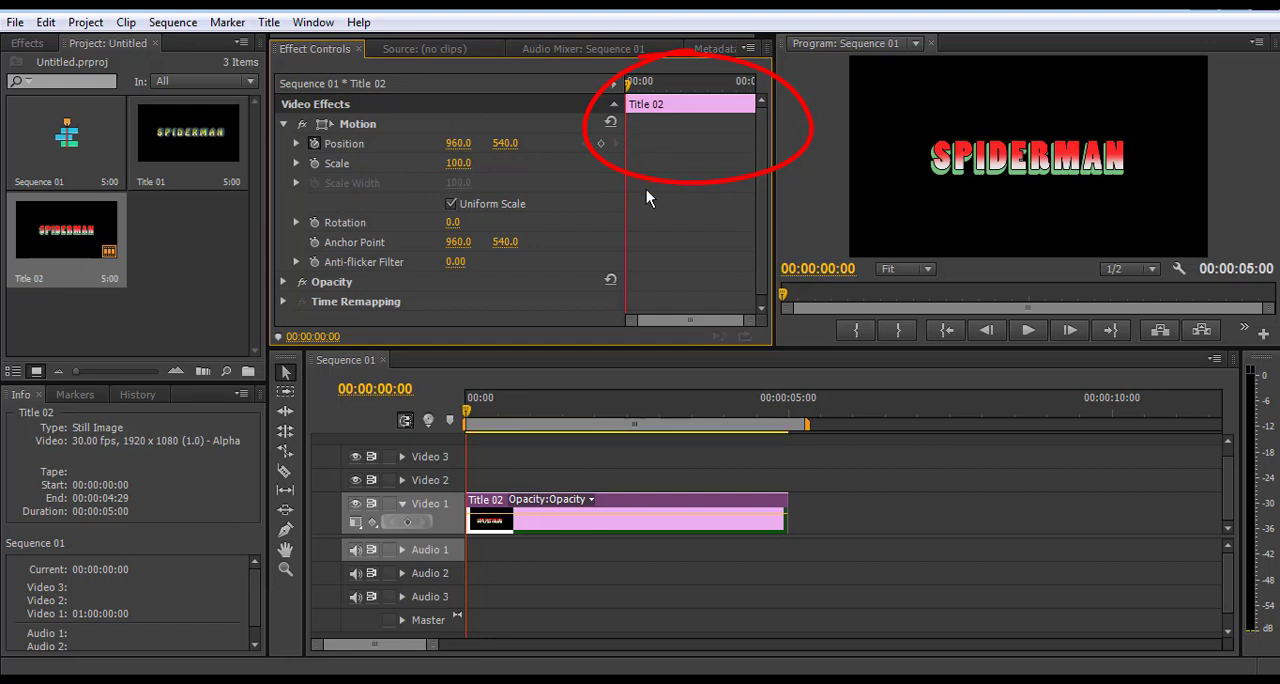
pyautogui.click(601, 144)
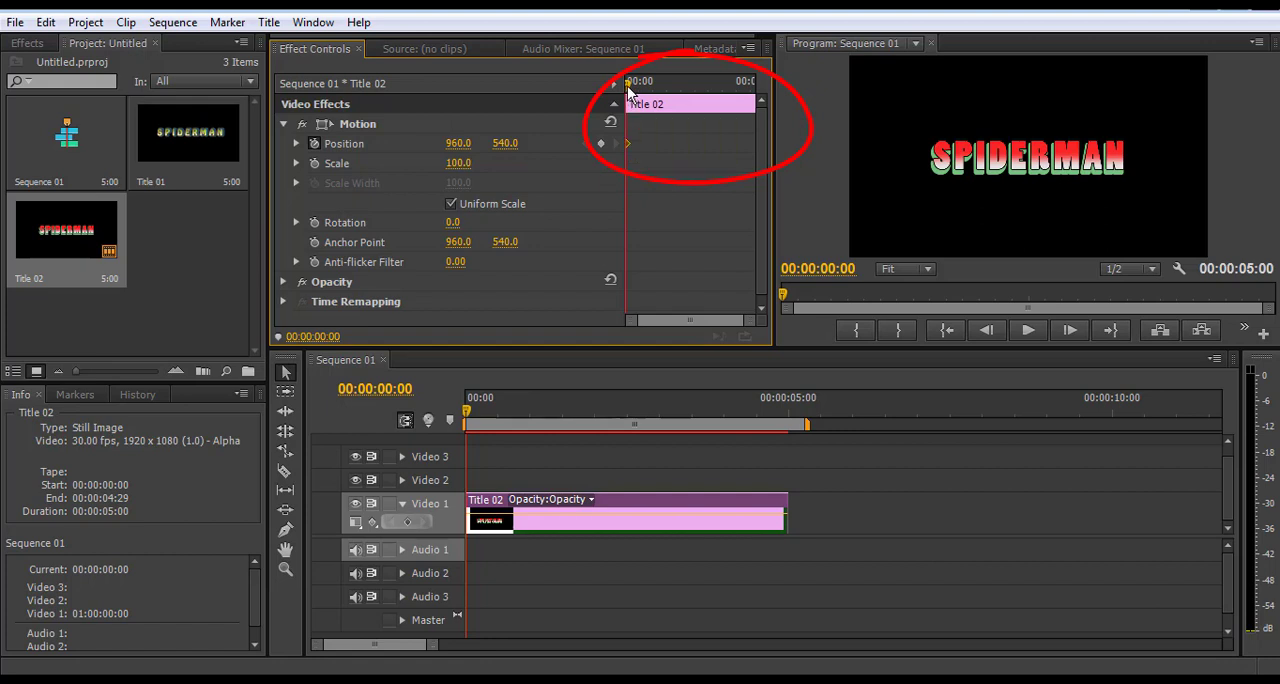
pyautogui.moveTo(629, 98); pyautogui.dragTo(706, 89)
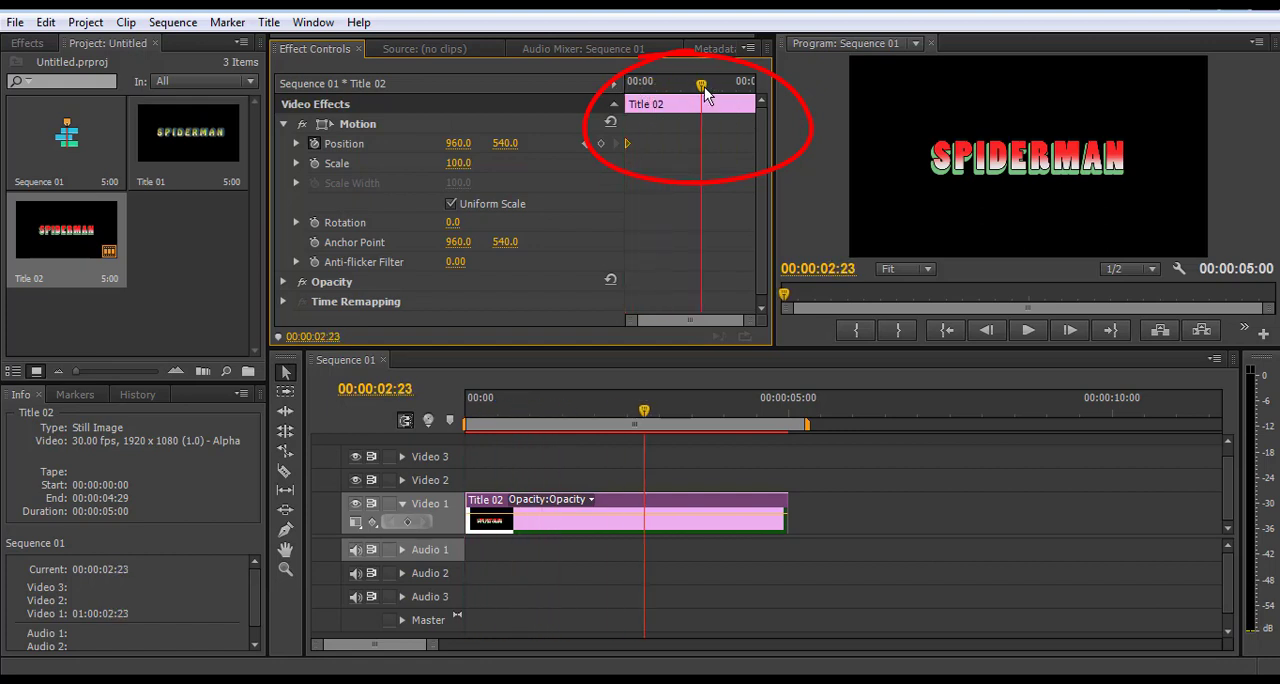
pyautogui.press('Home')
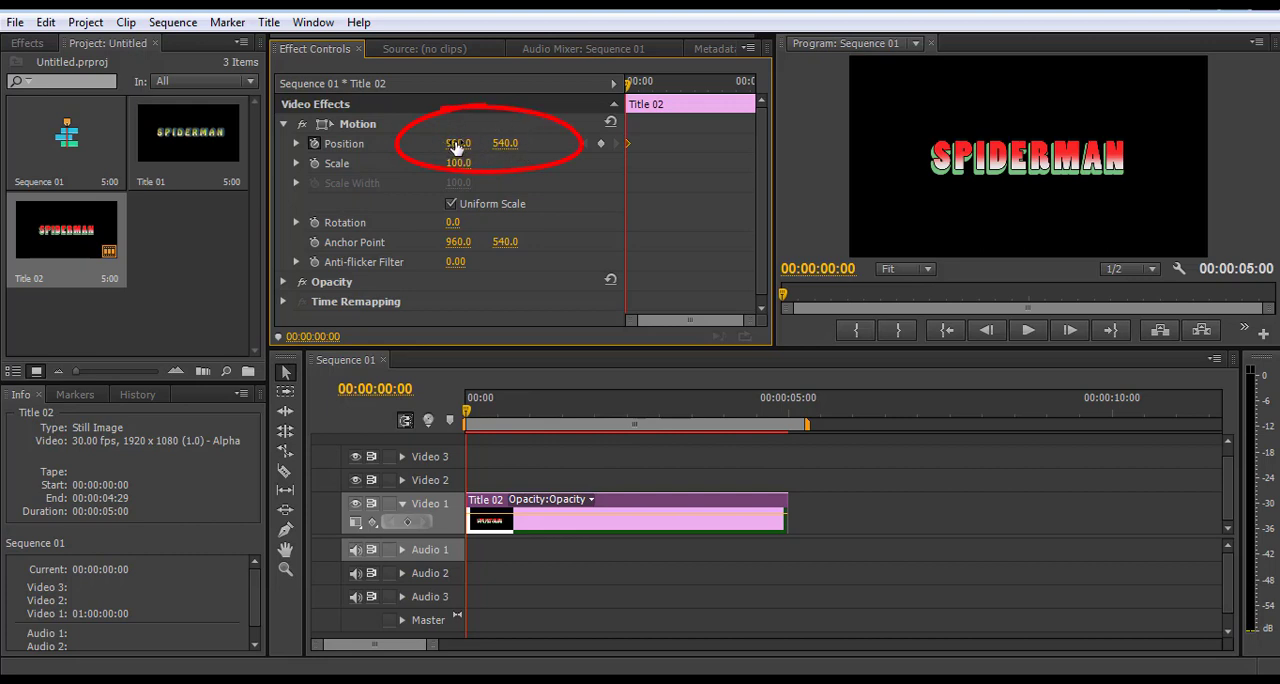
# Move the title above the frame at the start keyframe by lowering its vertical position through 200, 100 and 0 to -125
pyautogui.moveTo(505, 143)
pyautogui.mouseDown()
pyautogui.moveTo(400, 143)
pyautogui.moveTo(579, 147)
pyautogui.mouseUp()
pyautogui.click(508, 143)
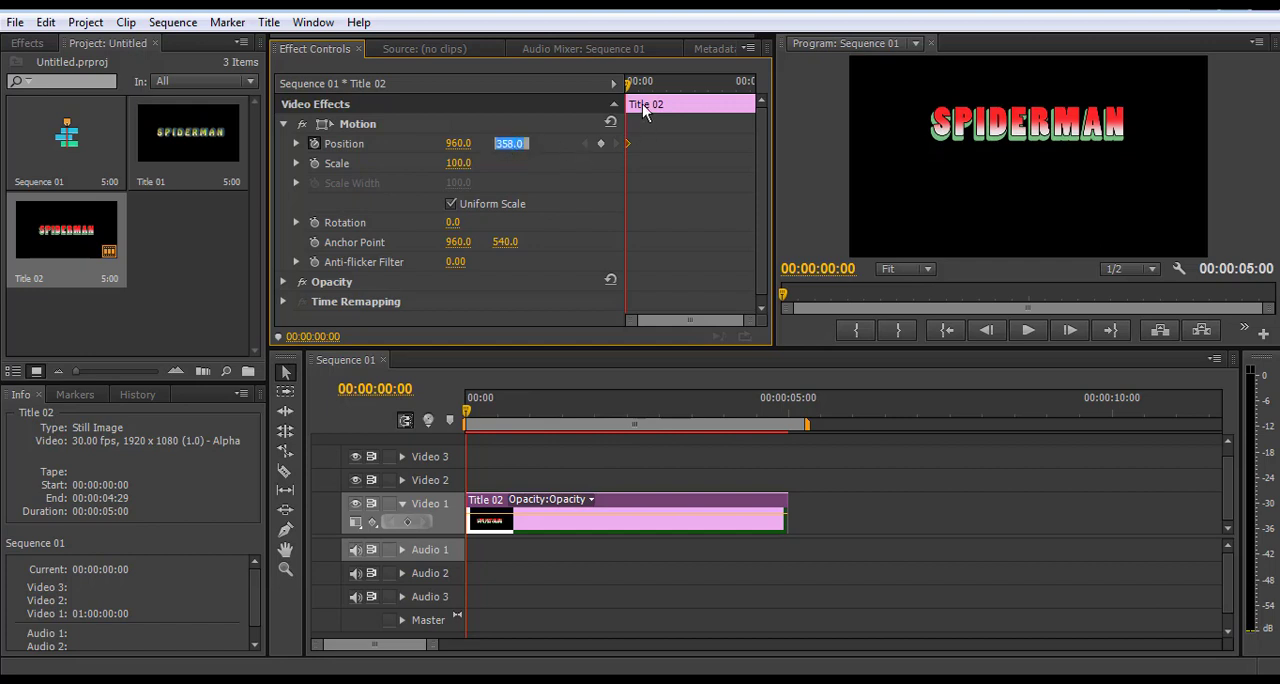
pyautogui.write('200')
pyautogui.press('Return')
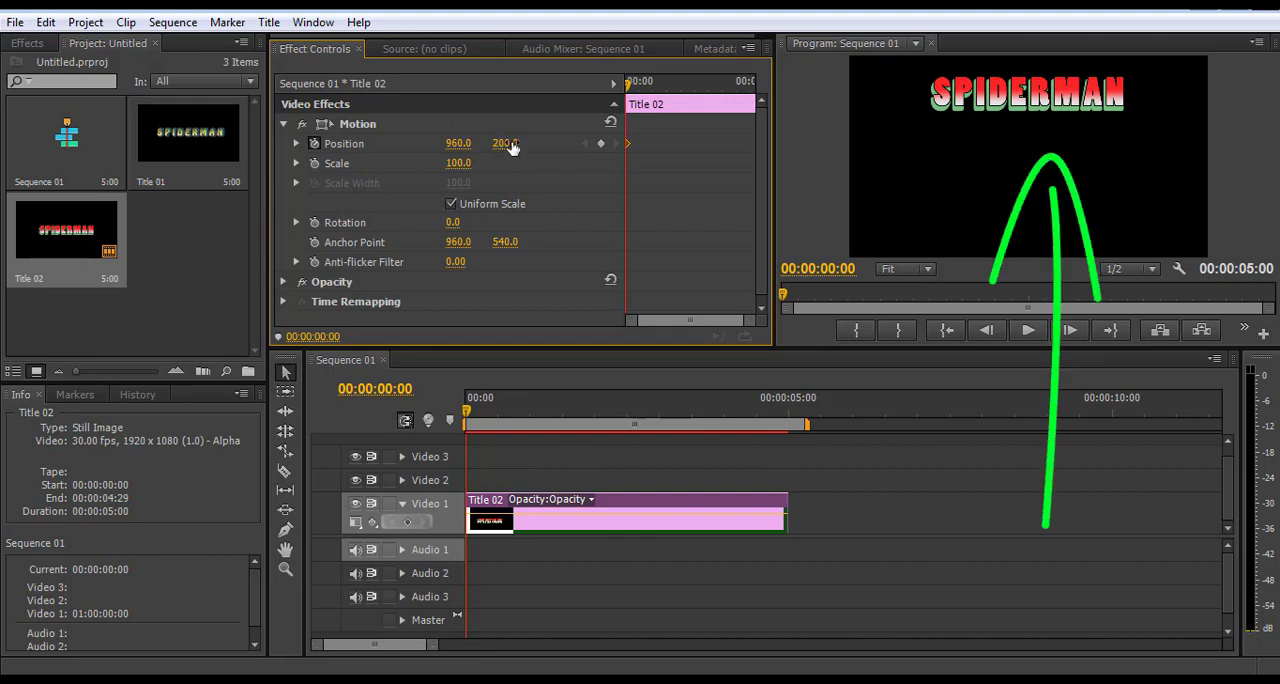
pyautogui.click(508, 144)
pyautogui.write('100')
pyautogui.press('Return')
pyautogui.click(508, 143)
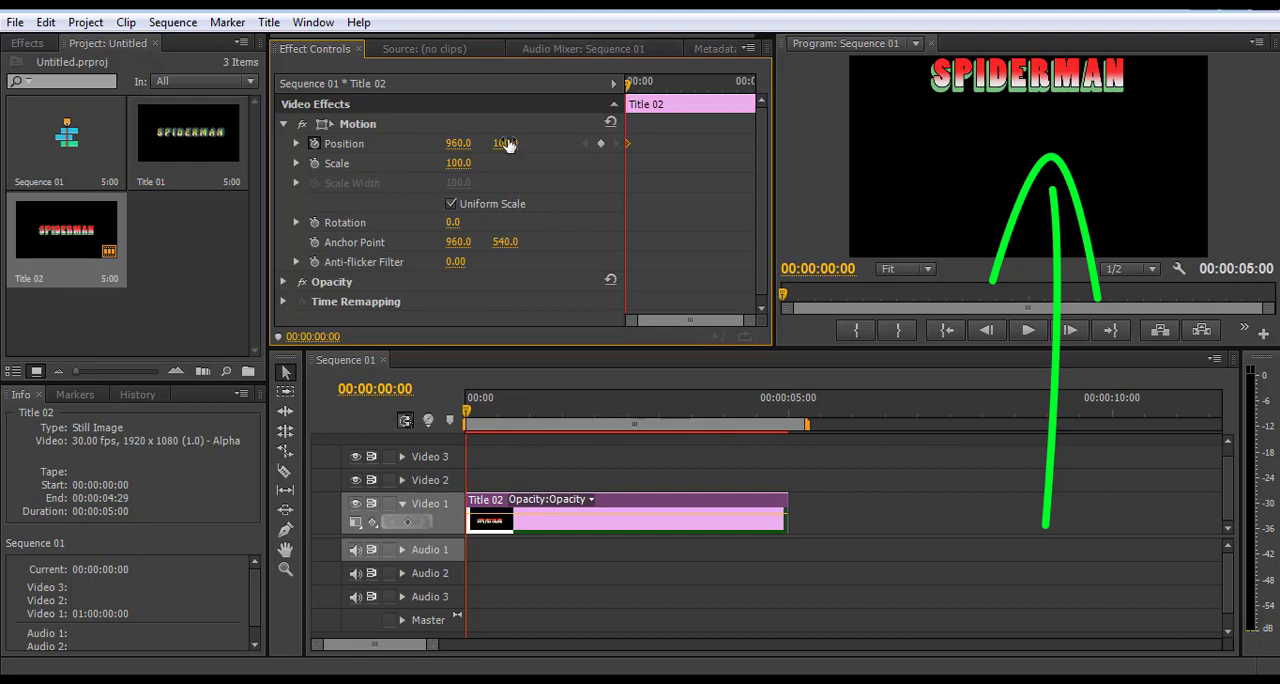
pyautogui.write('0')
pyautogui.press('Return')
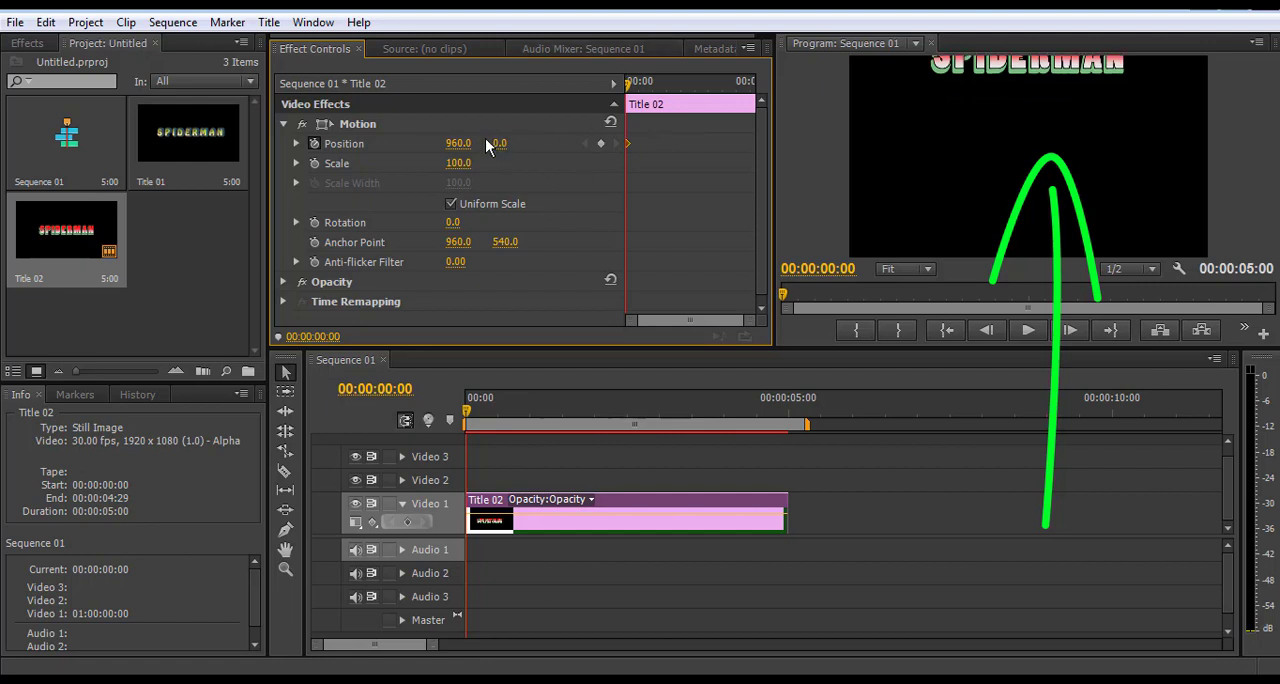
pyautogui.moveTo(497, 143); pyautogui.dragTo(420, 143)
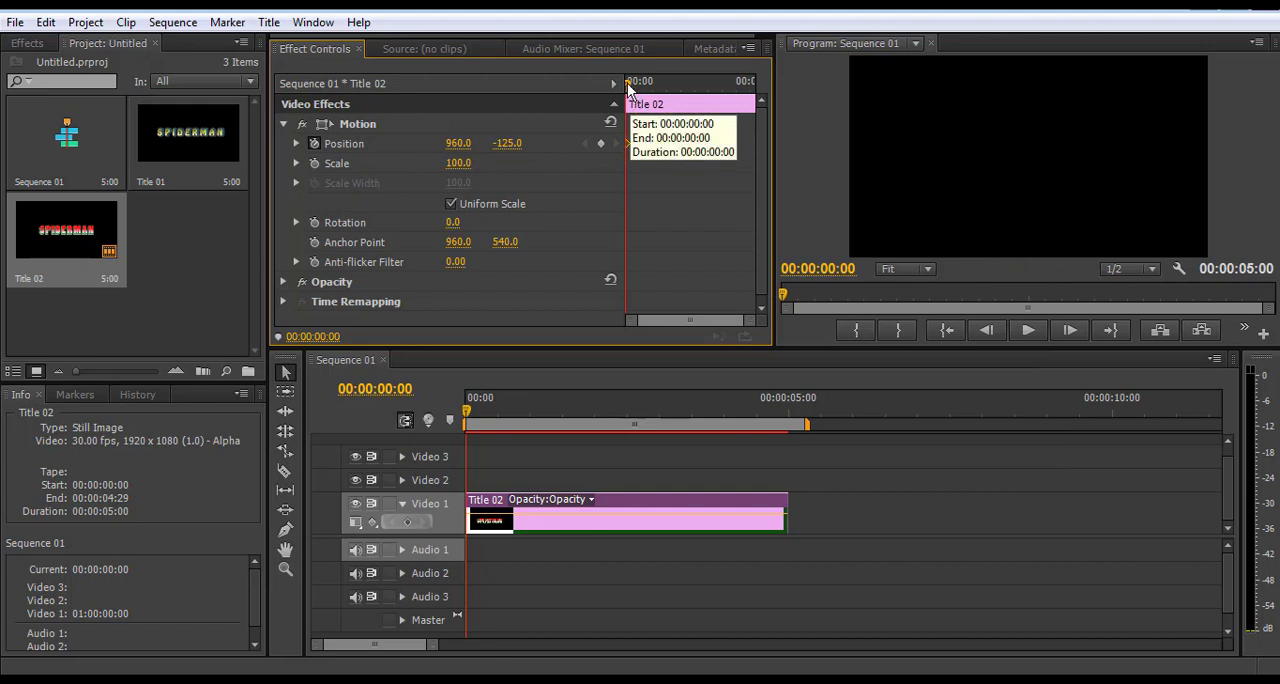
# Add a second Position keyframe at 00:00:01:14 and set its vertical position to 526, near the middle of the frame
pyautogui.moveTo(628, 88); pyautogui.dragTo(652, 88)
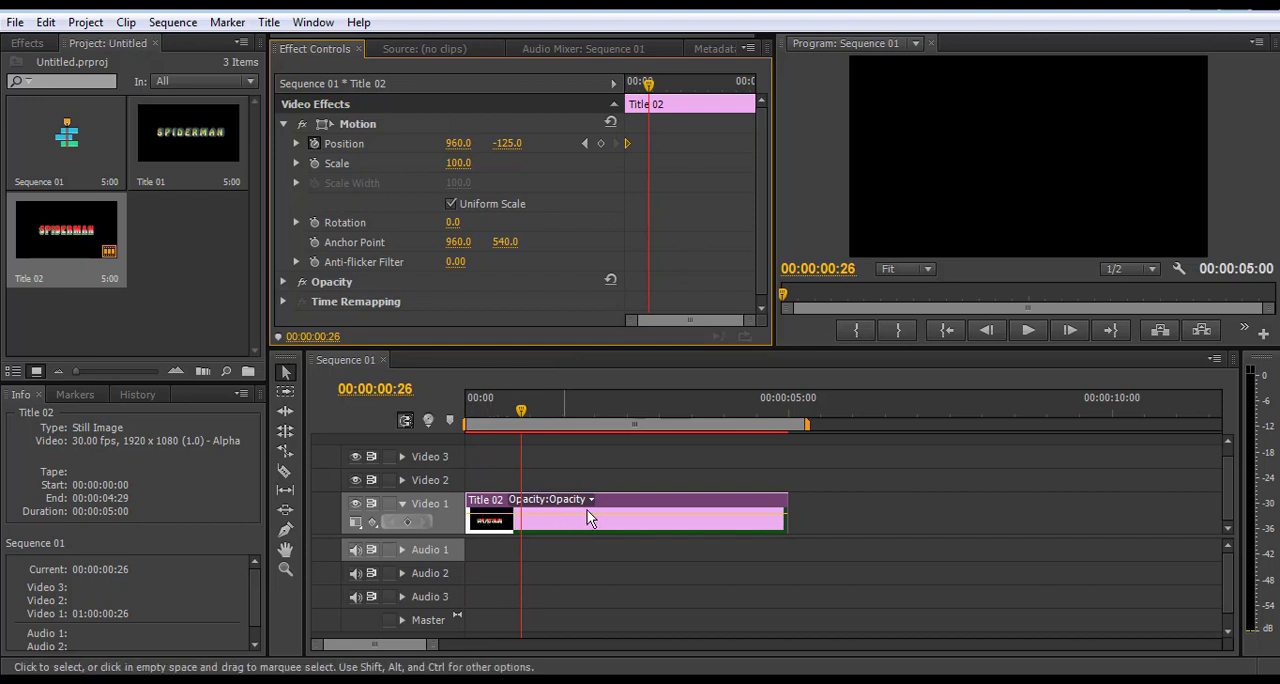
pyautogui.moveTo(523, 408); pyautogui.dragTo(561, 410)
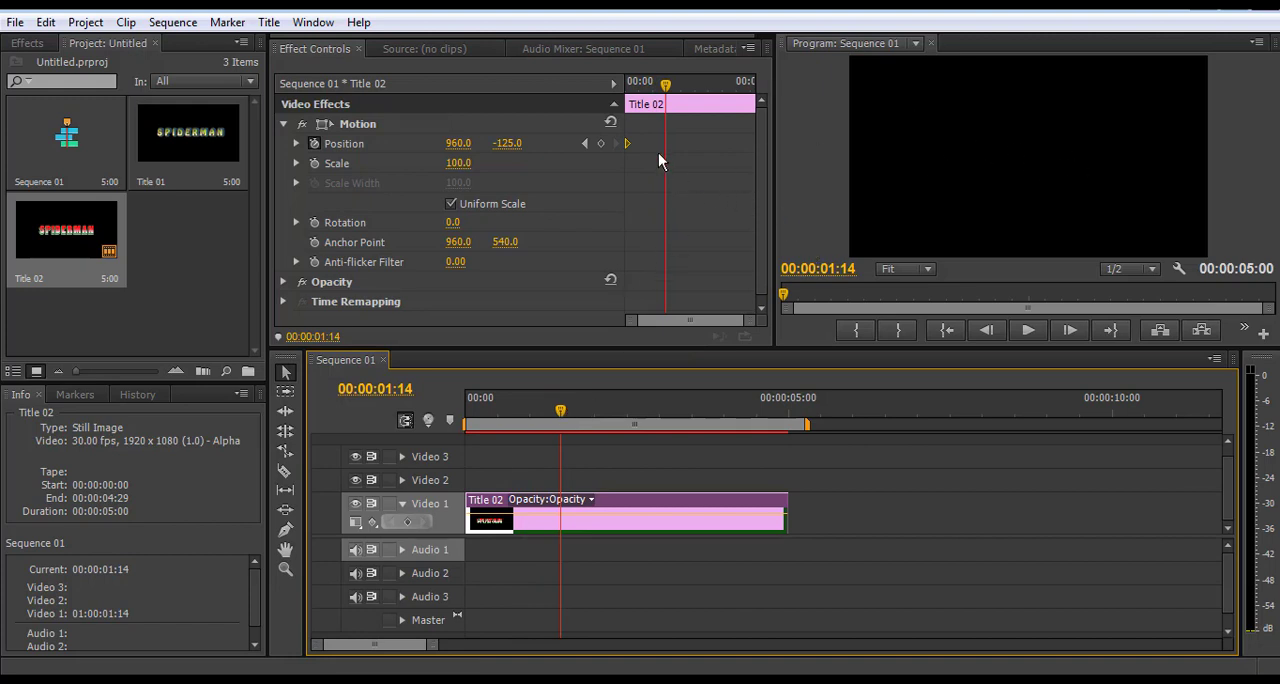
pyautogui.moveTo(665, 86)
pyautogui.mouseDown()
pyautogui.moveTo(648, 88)
pyautogui.moveTo(752, 88)
pyautogui.moveTo(668, 92)
pyautogui.mouseUp()
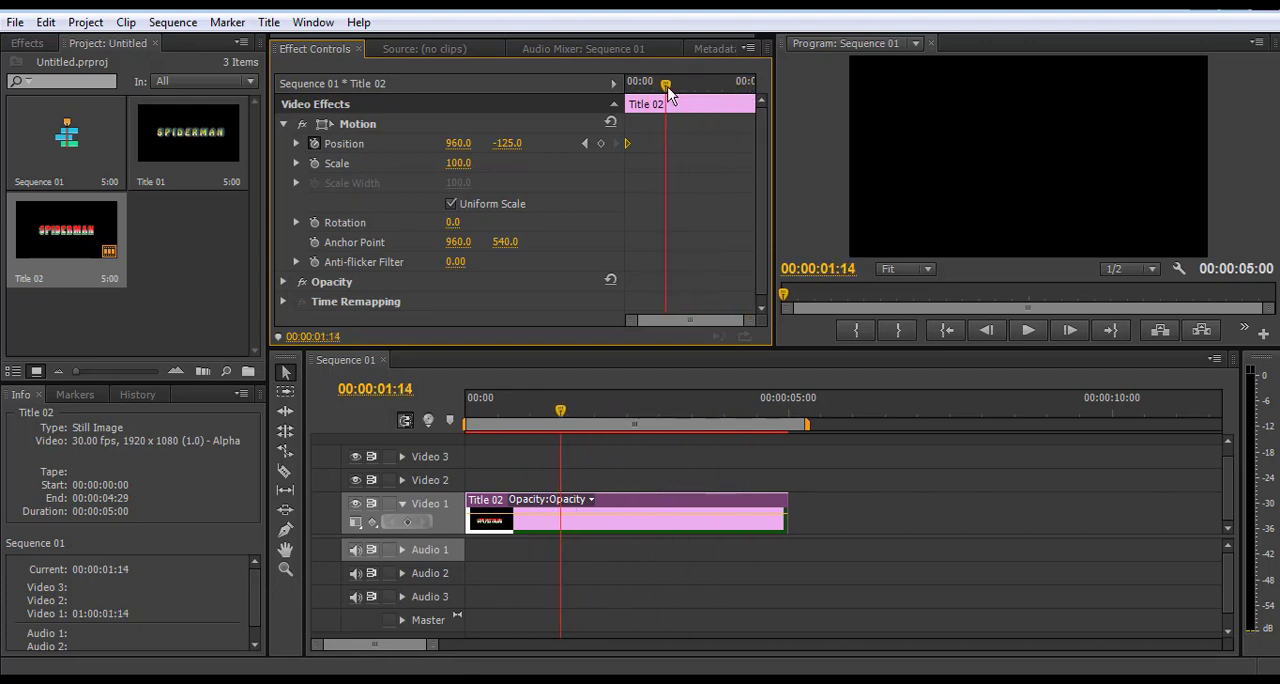
pyautogui.click(601, 144)
pyautogui.moveTo(507, 147); pyautogui.dragTo(505, 153)
pyautogui.click(505, 143)
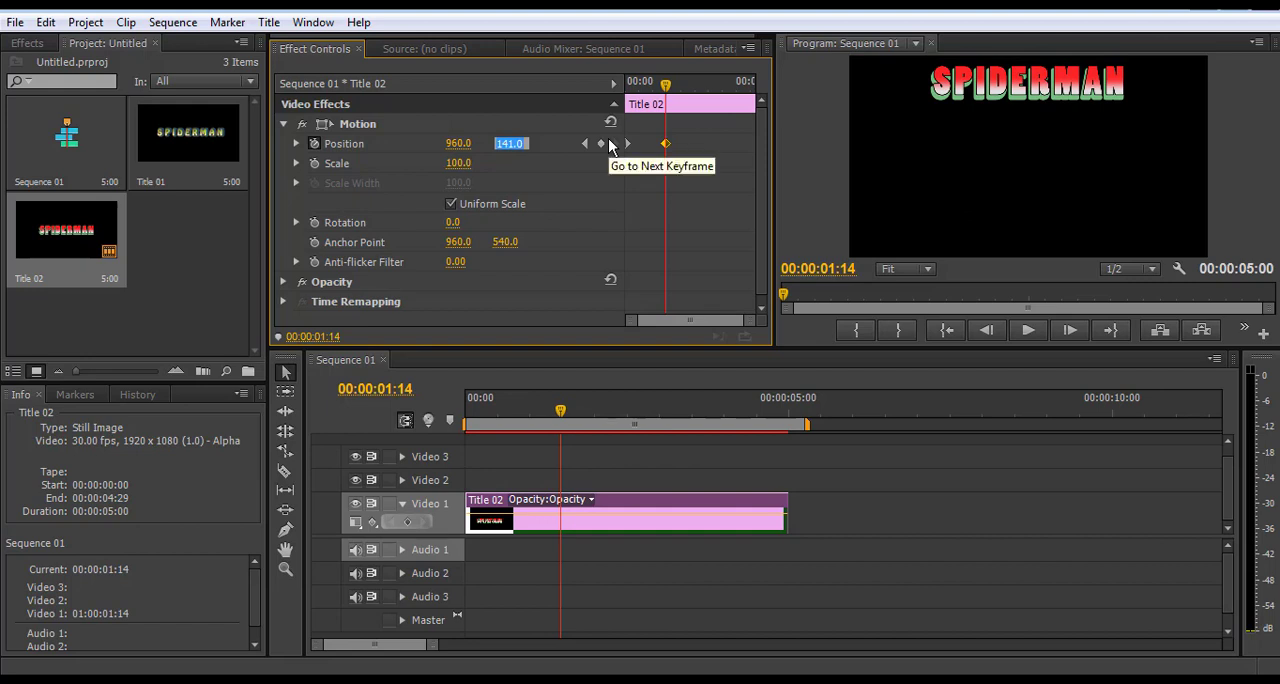
pyautogui.write('400')
pyautogui.press('Return')
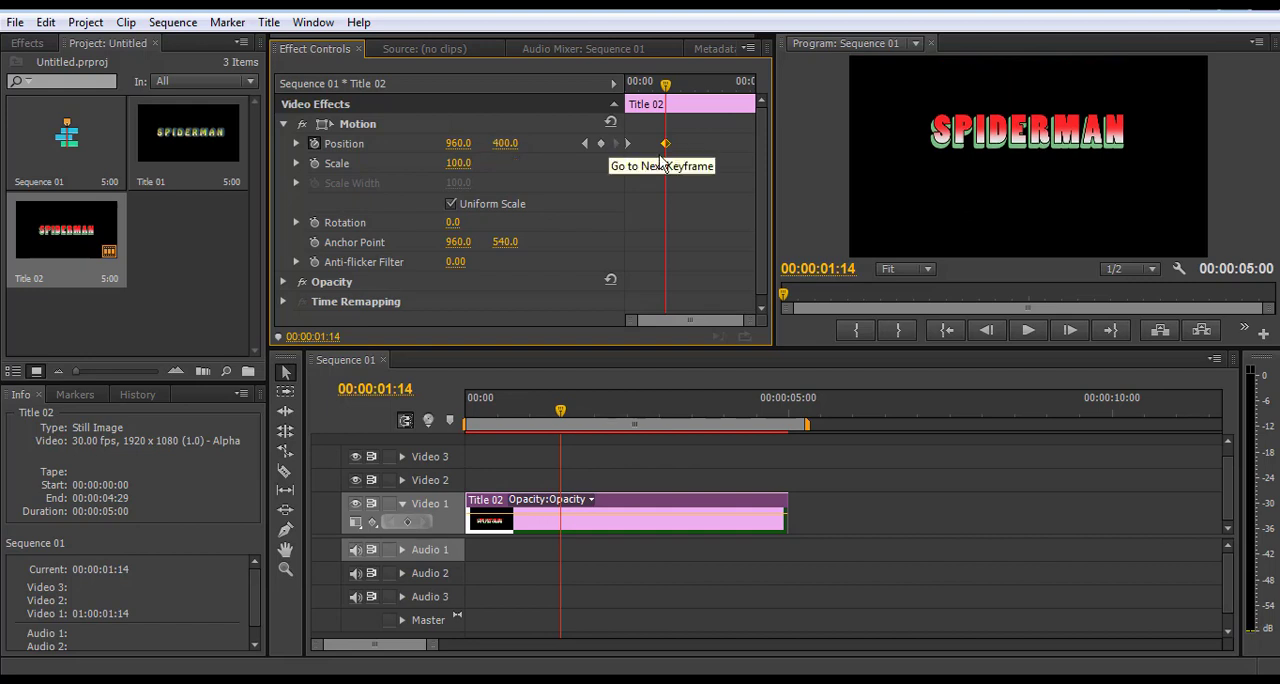
pyautogui.moveTo(507, 146); pyautogui.dragTo(632, 146)
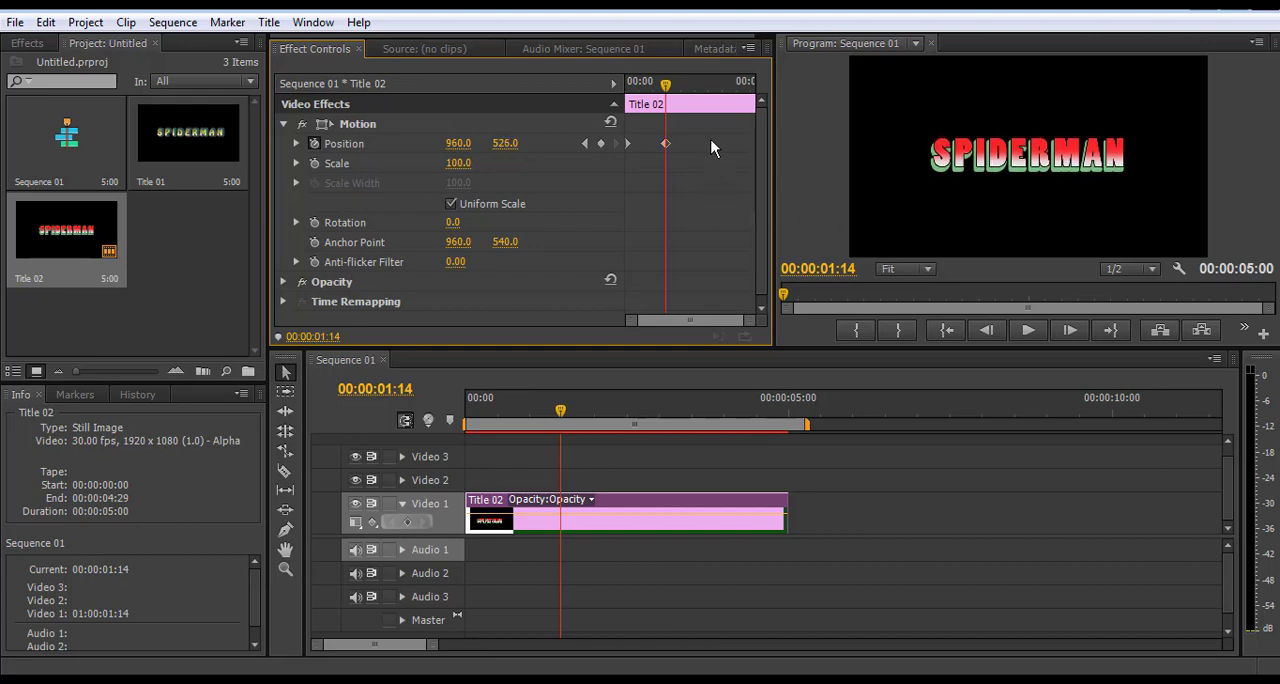
# Play the sequence from its start twice to review the title dropping into the frame, and stop playback
pyautogui.click(952, 331)
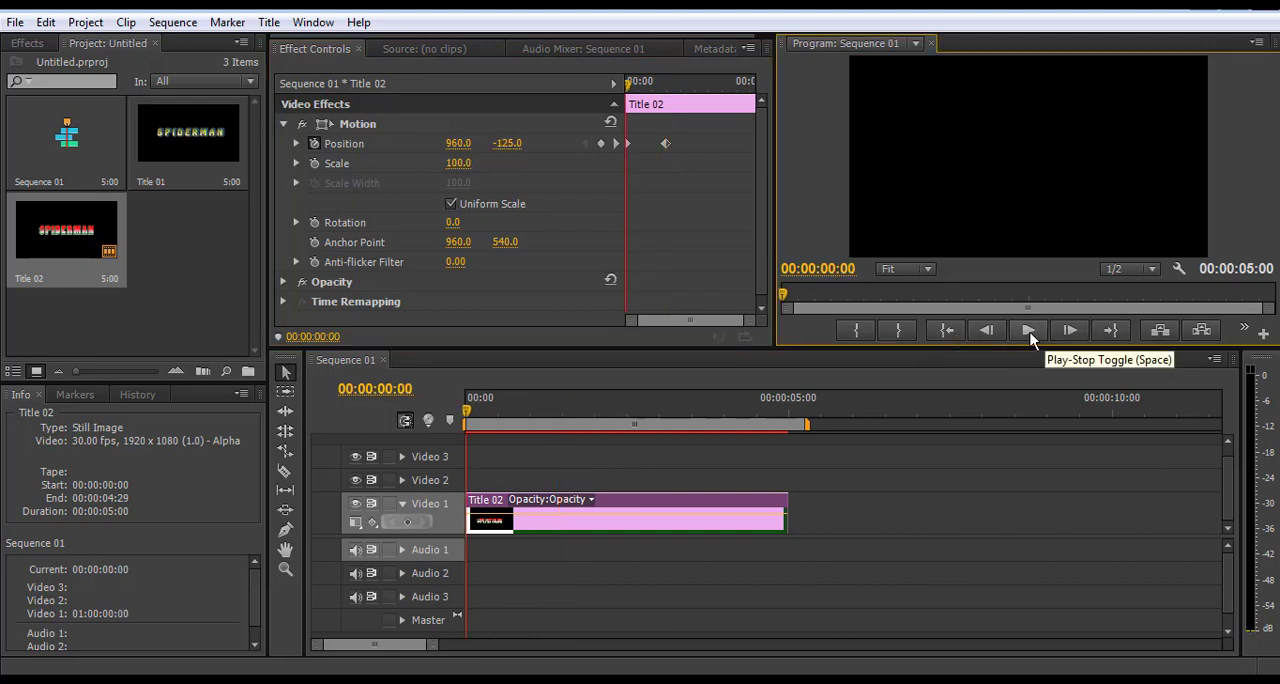
pyautogui.click(1030, 332)
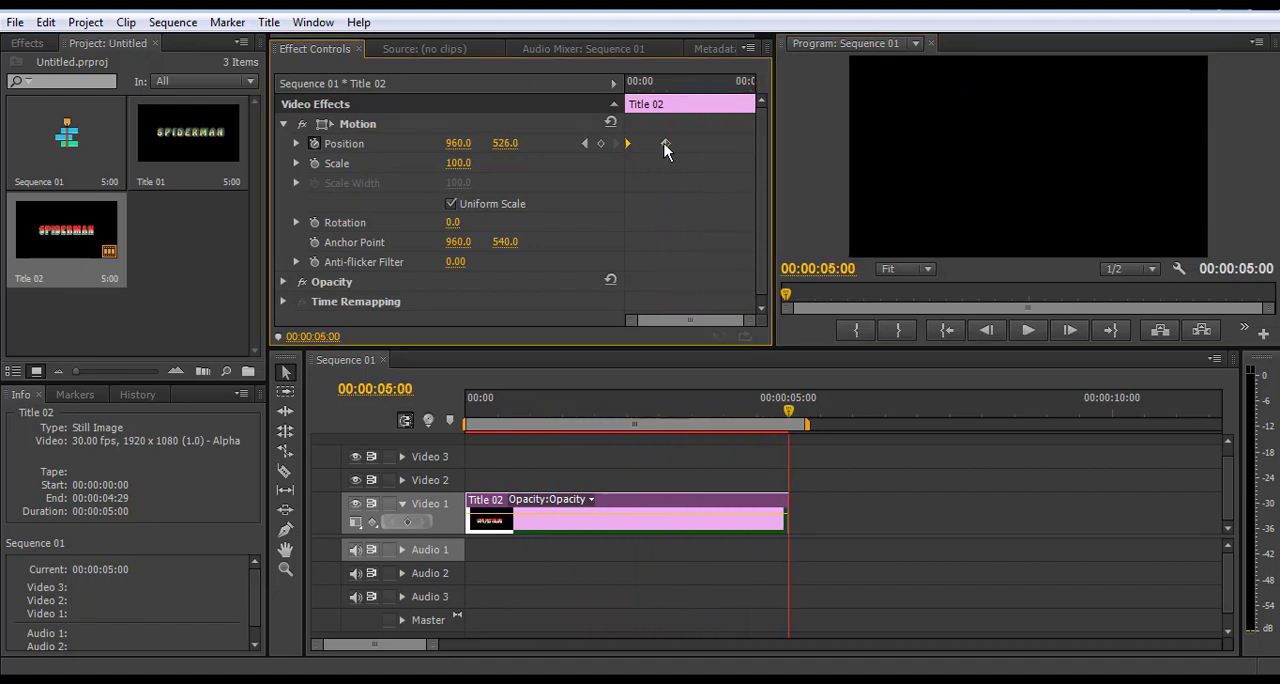
pyautogui.click(955, 333)
pyautogui.click(1034, 330)
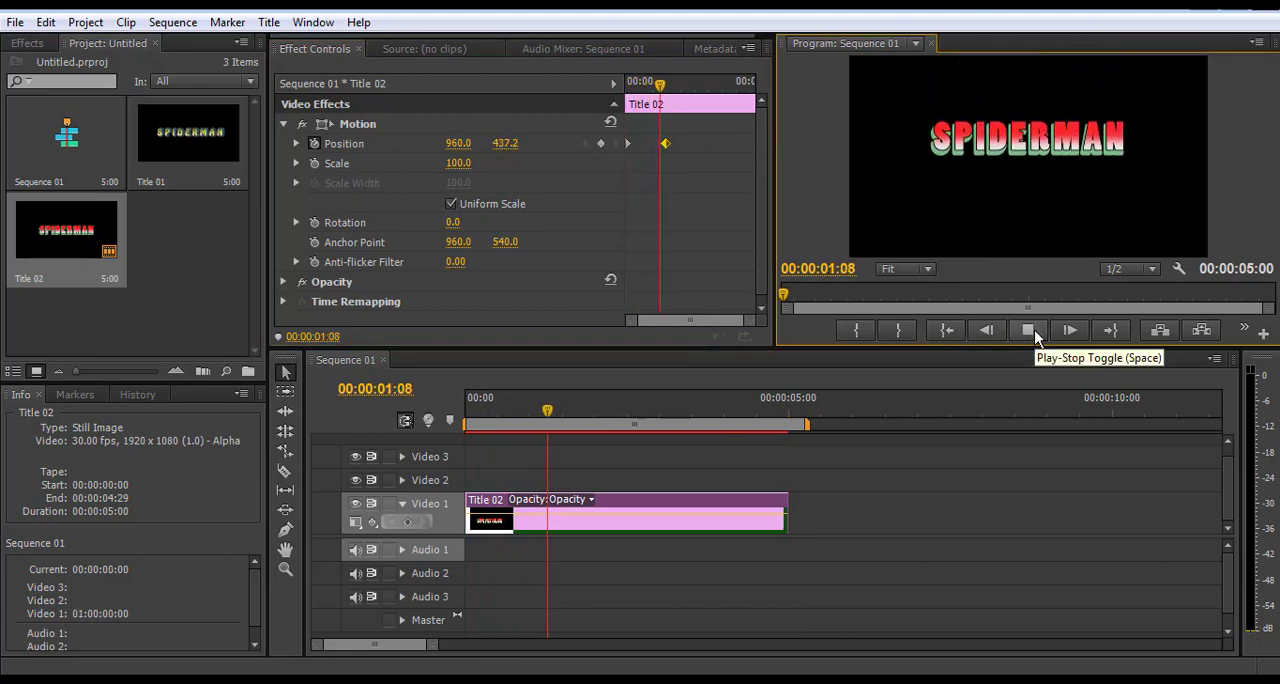
pyautogui.click(1034, 330)
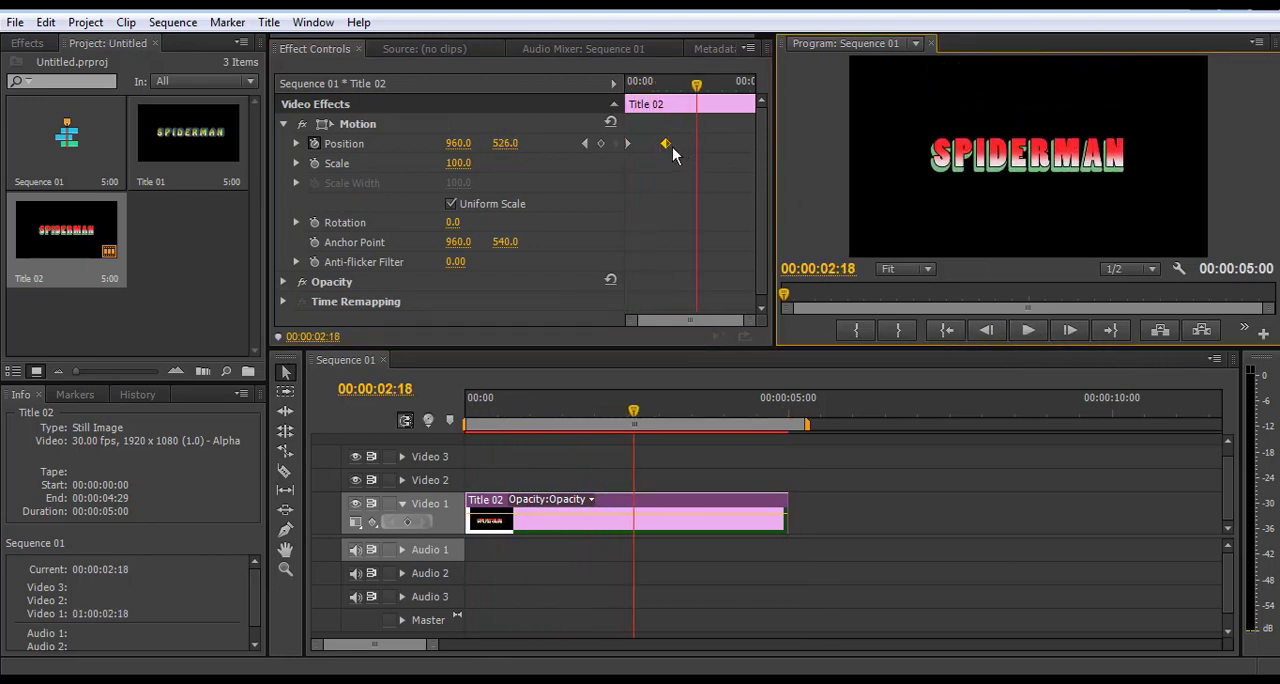
# Try moving the second Position keyframe toward the clip's end and preview the motion from the sequence start
pyautogui.moveTo(666, 144); pyautogui.dragTo(731, 145)
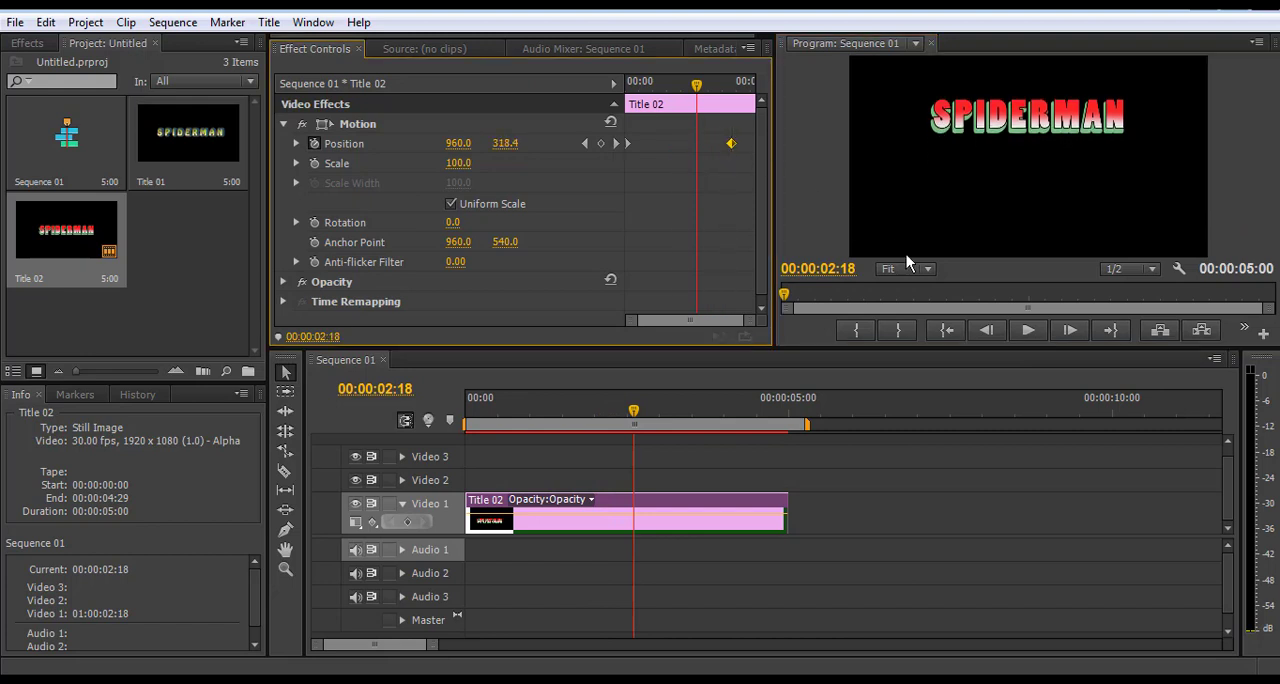
pyautogui.click(983, 332)
pyautogui.click(948, 331)
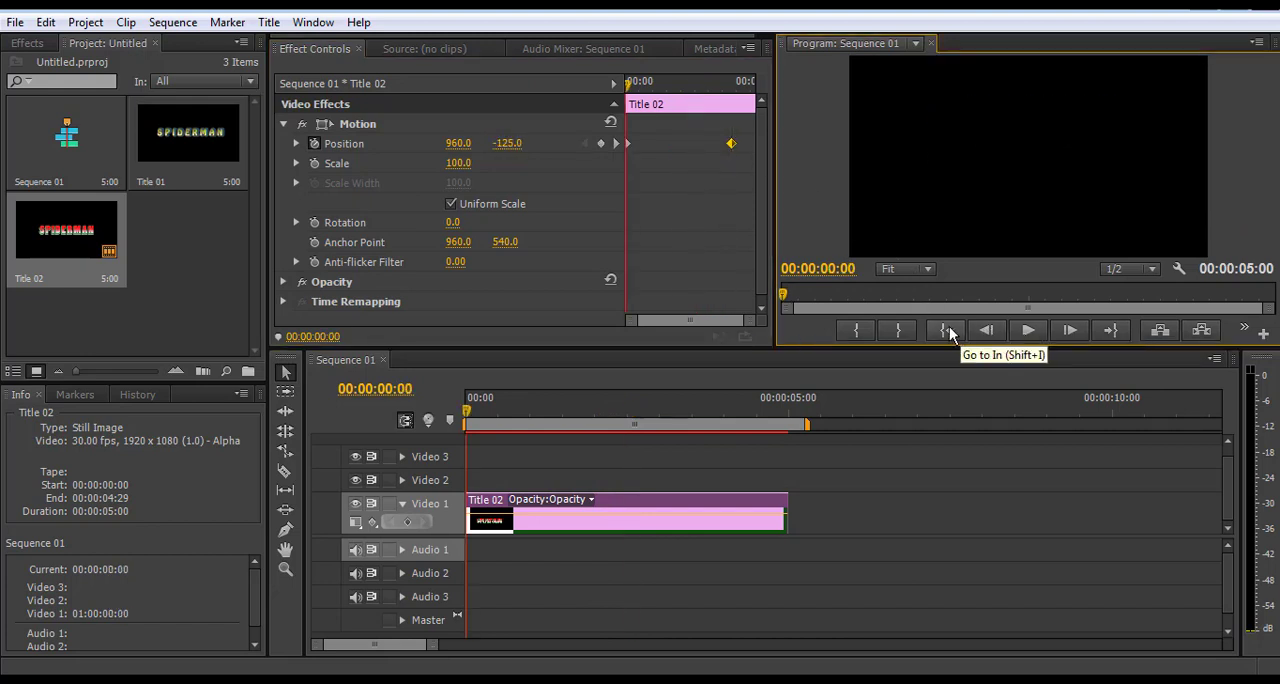
pyautogui.click(1030, 331)
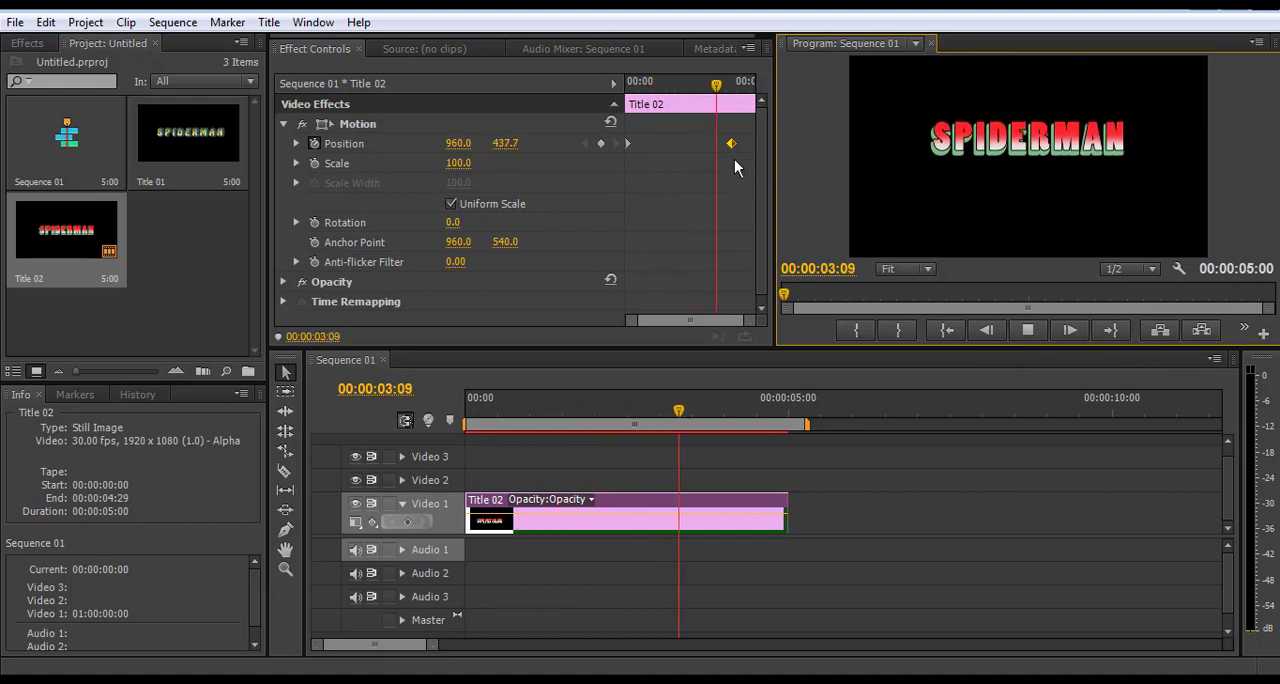
pyautogui.click(1040, 330)
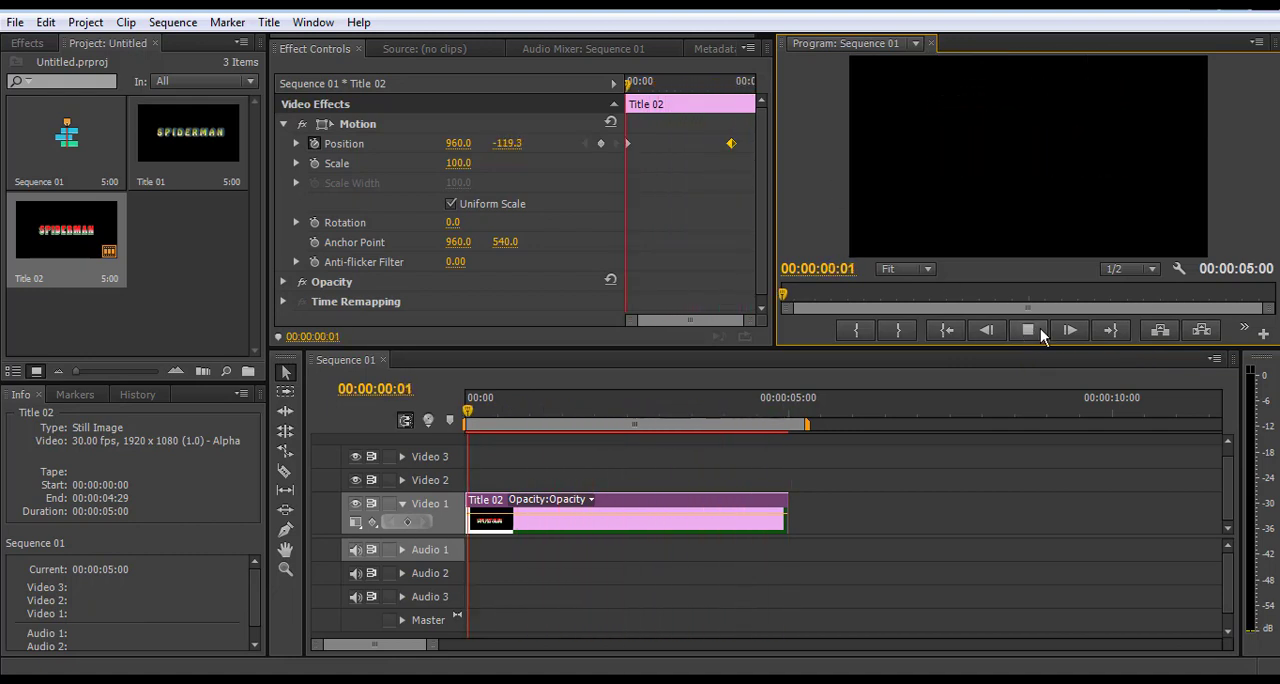
pyautogui.click(1027, 330)
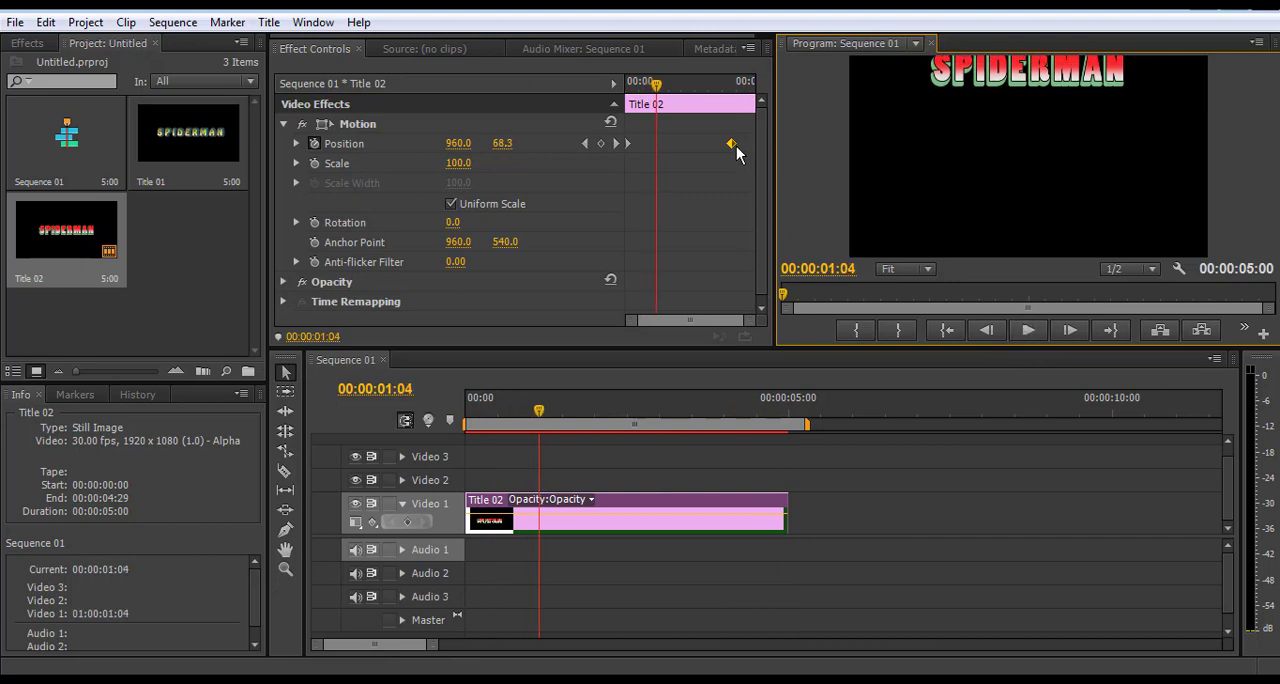
# Move the second Position keyframe back to about 1.5 seconds and preview the motion from the sequence start
pyautogui.moveTo(733, 143); pyautogui.dragTo(665, 145)
pyautogui.click(948, 333)
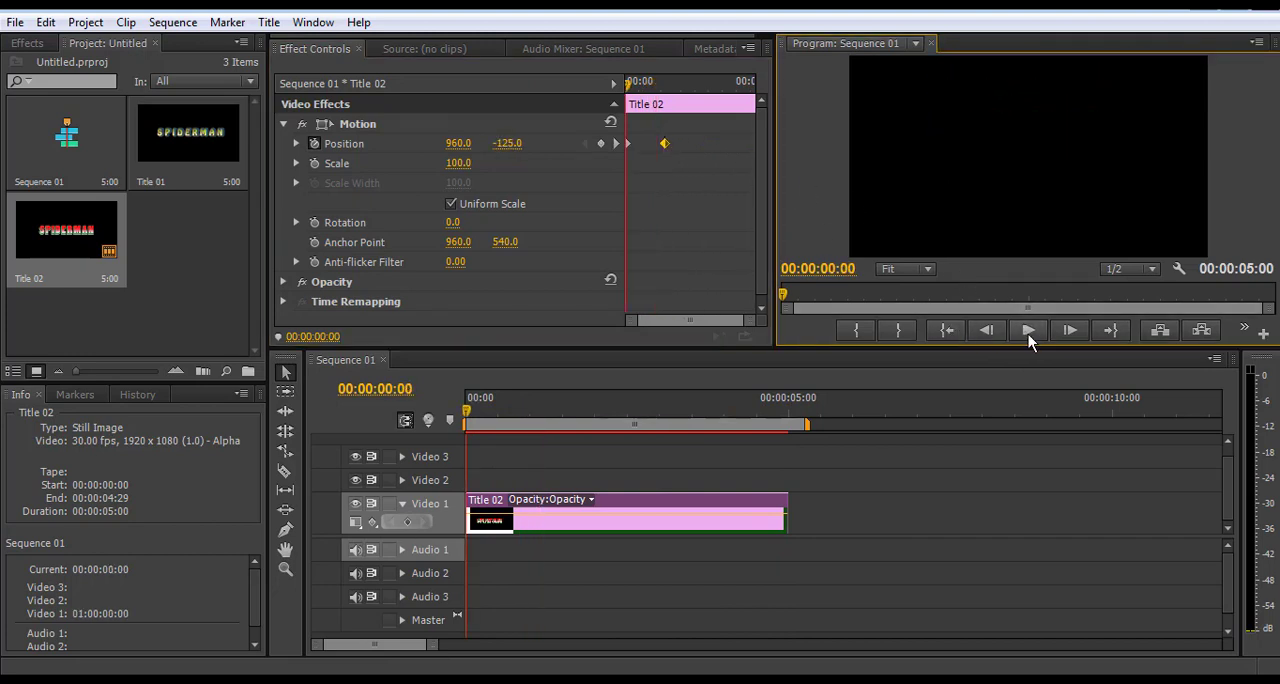
pyautogui.click(1029, 331)
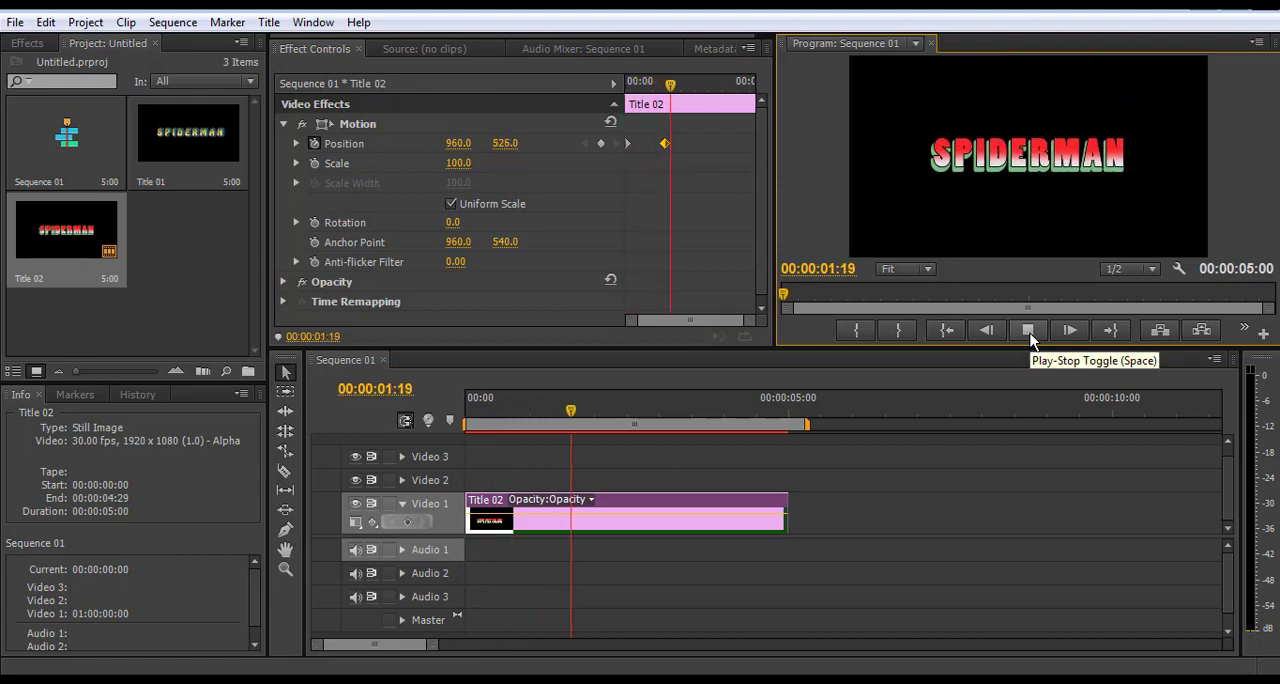
pyautogui.click(1030, 333)
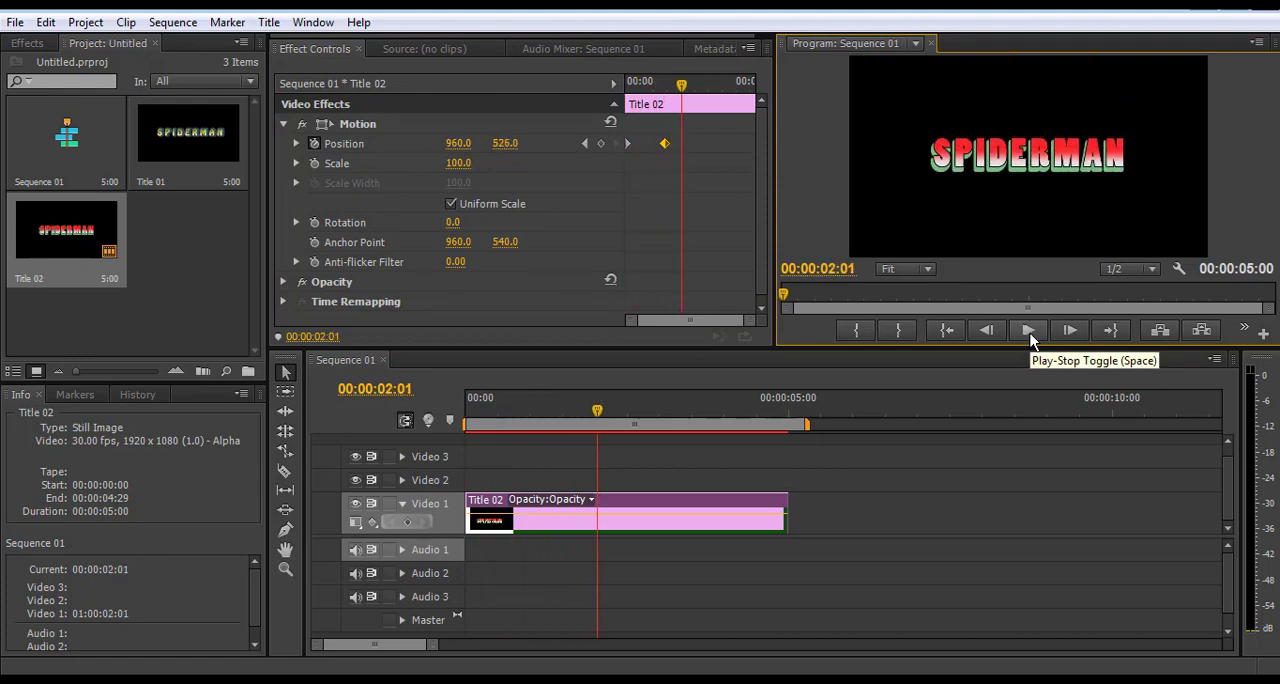
# Animate the title's rotation with a keyframe at 00:00:02:02 and one of 47° at 00:00:03:21, and preview the sequence from its start
pyautogui.moveTo(681, 85)
pyautogui.mouseDown()
pyautogui.moveTo(663, 88)
pyautogui.moveTo(684, 88)
pyautogui.mouseUp()
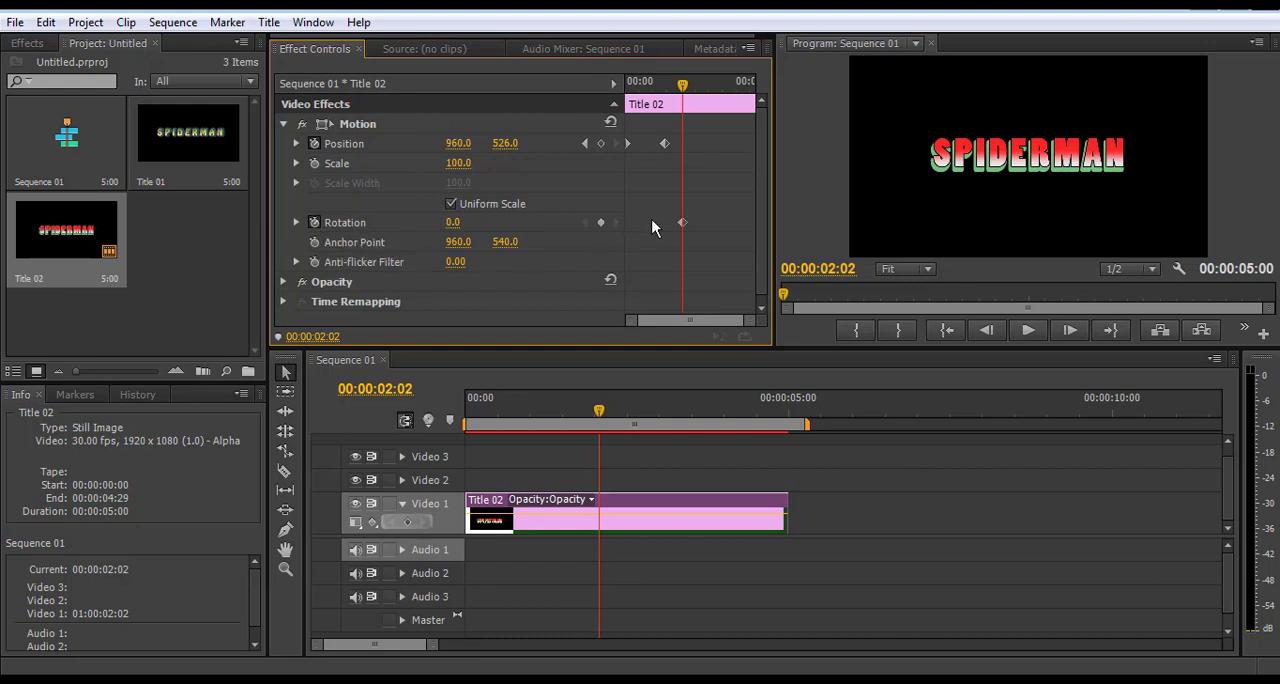
pyautogui.click(682, 222)
pyautogui.moveTo(687, 88); pyautogui.dragTo(733, 92)
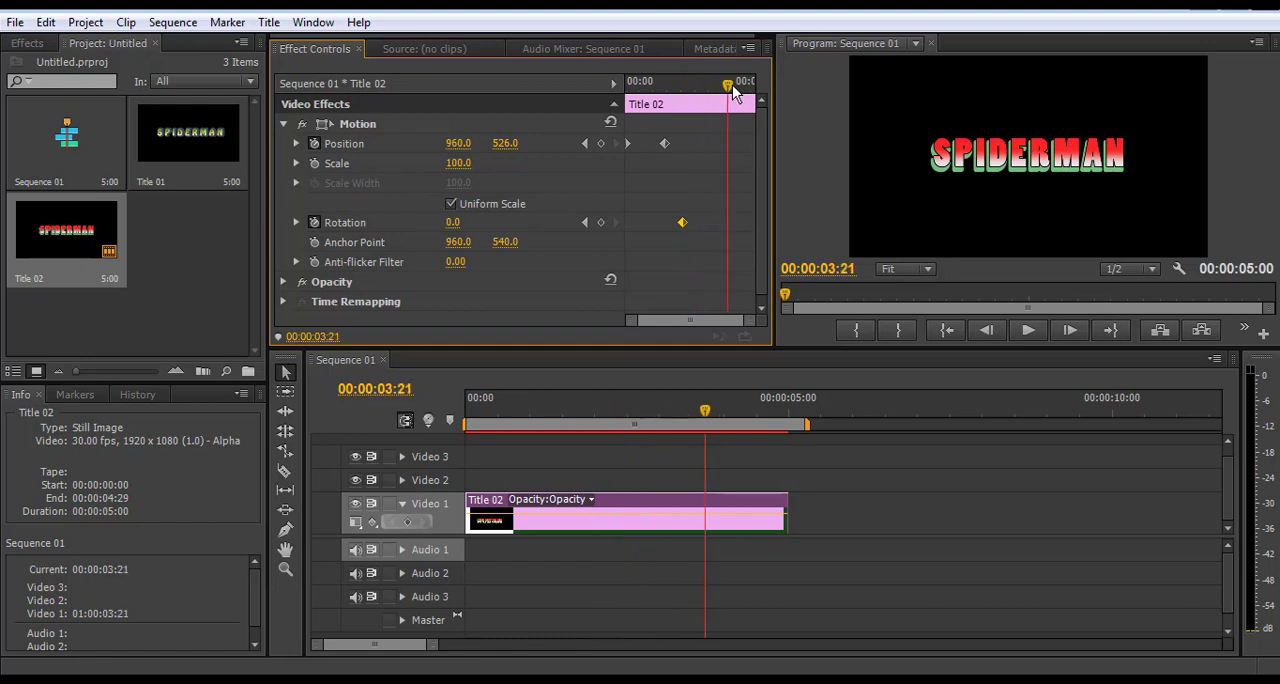
pyautogui.click(601, 222)
pyautogui.click(729, 223)
pyautogui.moveTo(453, 222); pyautogui.dragTo(502, 222)
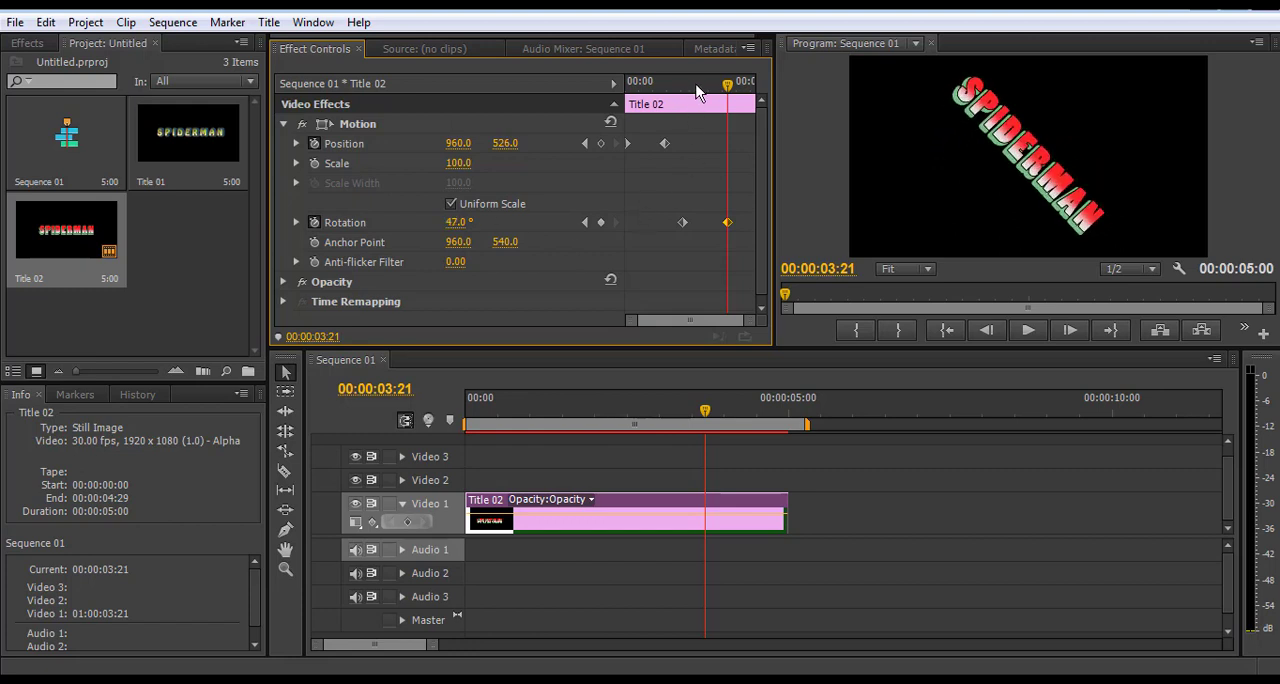
pyautogui.moveTo(729, 87); pyautogui.dragTo(628, 104)
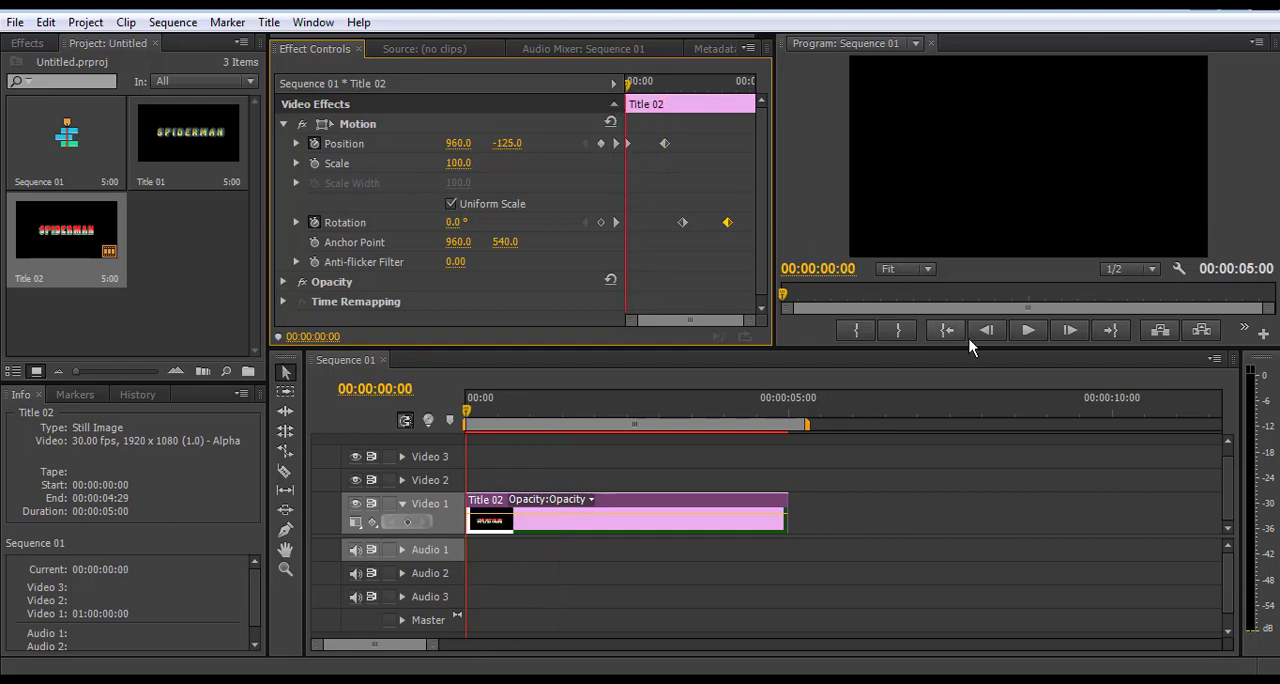
pyautogui.click(1028, 330)
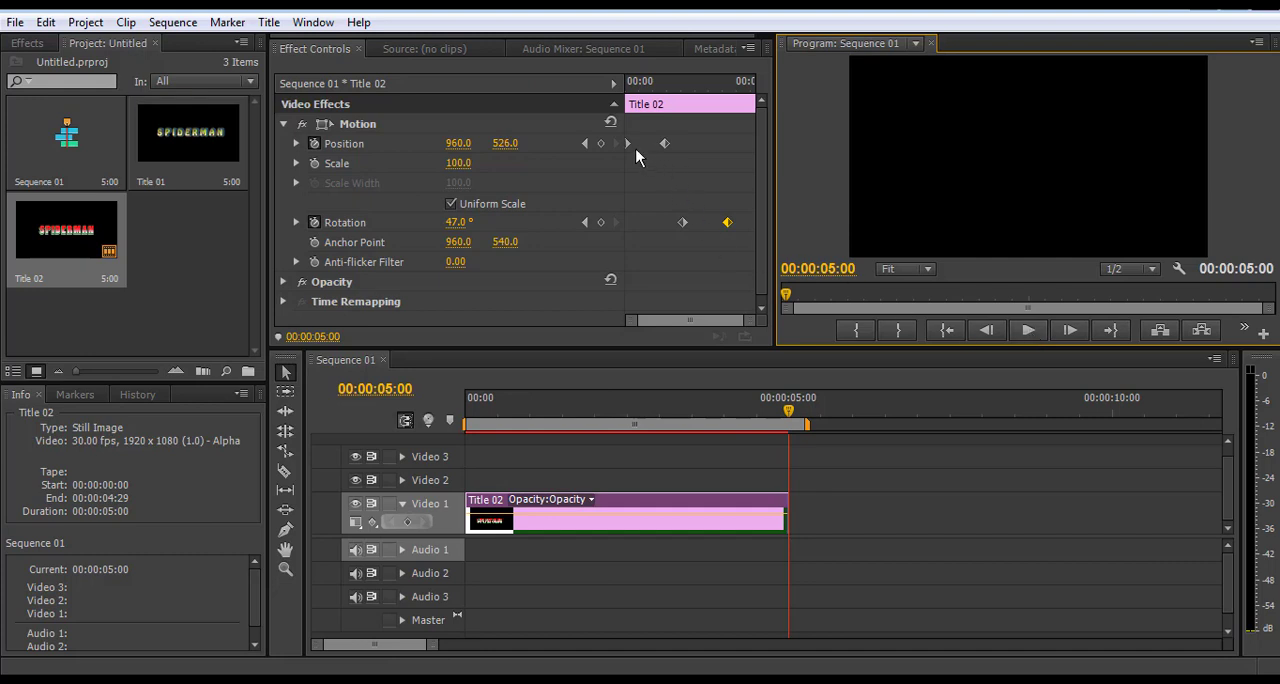
# Add a Rotation keyframe of 1x0.1° at 00:00:03:19 and preview the sequence from its start
pyautogui.click(947, 331)
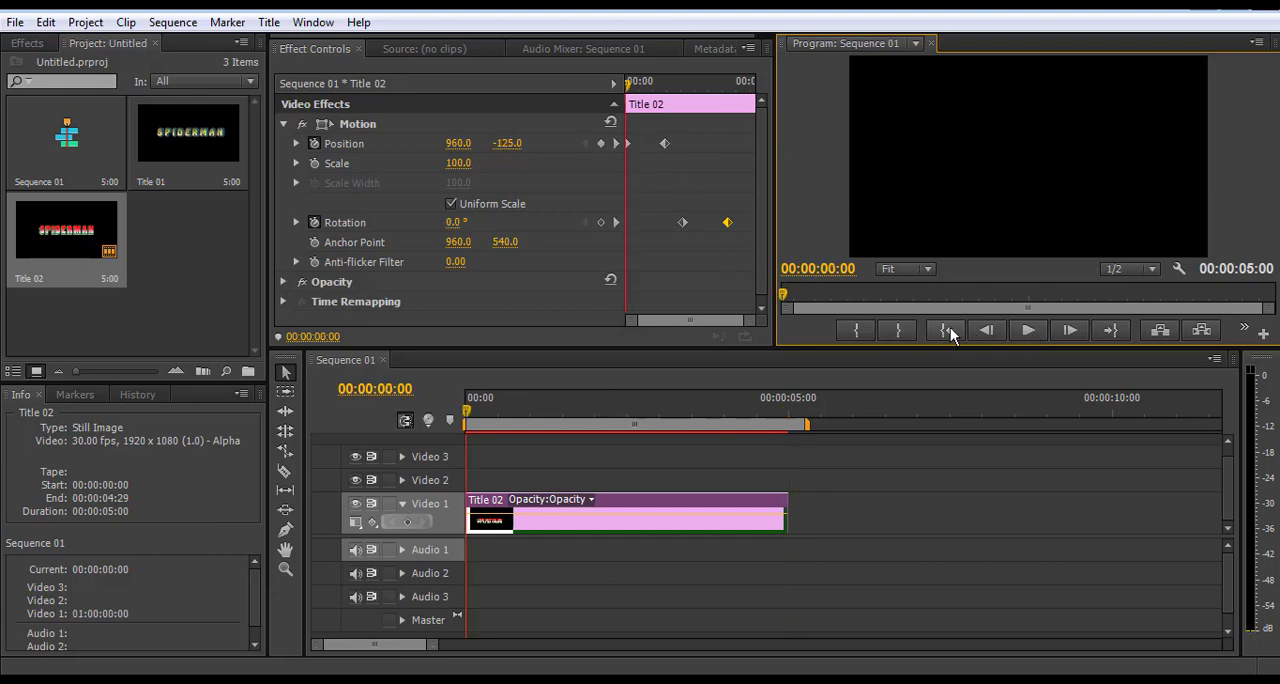
pyautogui.click(628, 145)
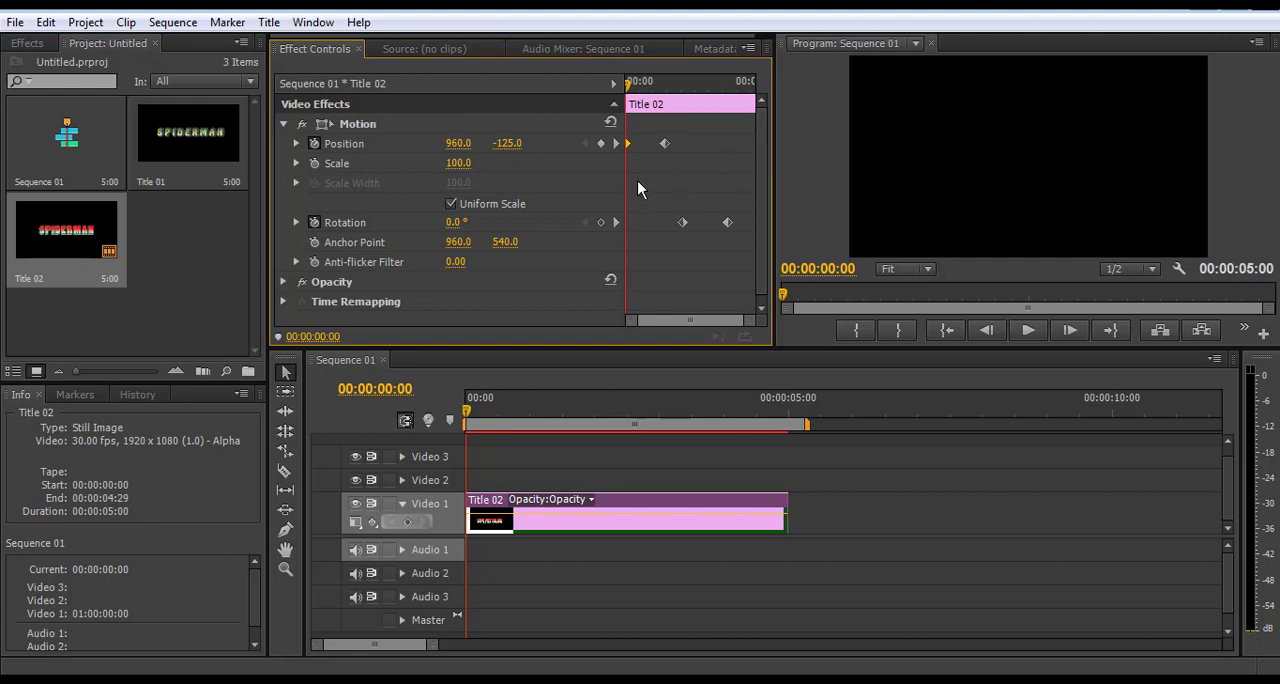
pyautogui.moveTo(628, 84); pyautogui.dragTo(748, 163)
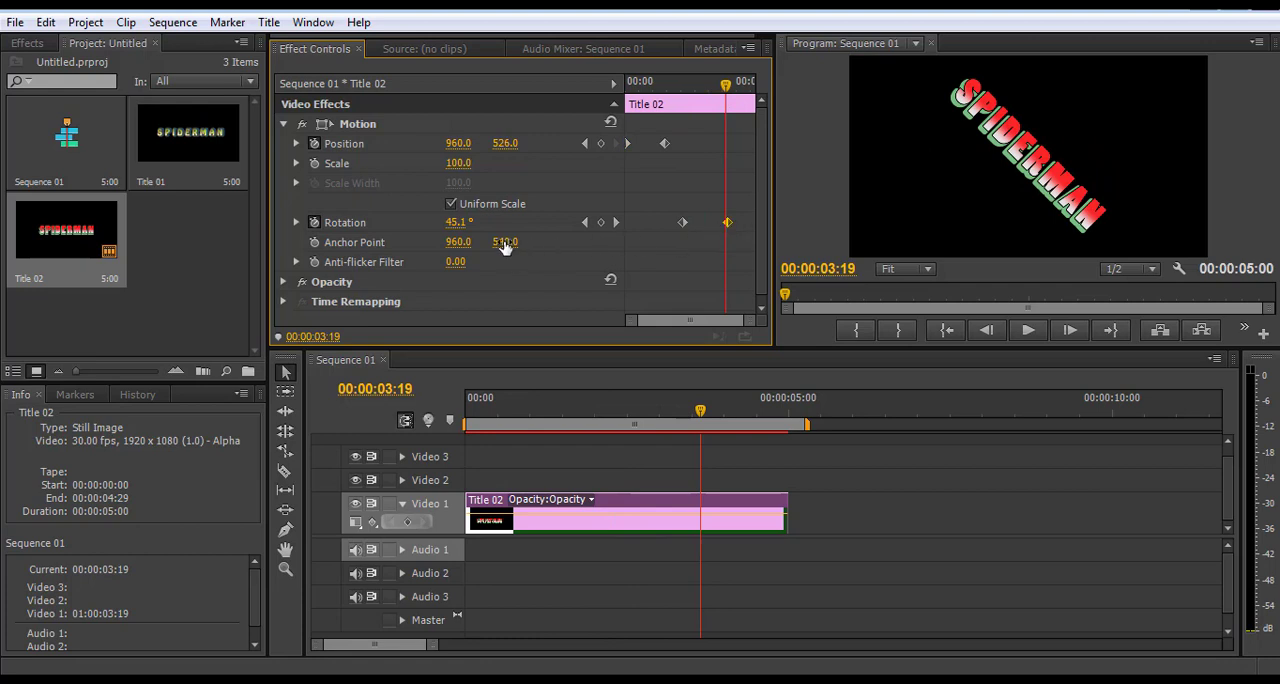
pyautogui.moveTo(456, 222); pyautogui.dragTo(774, 222)
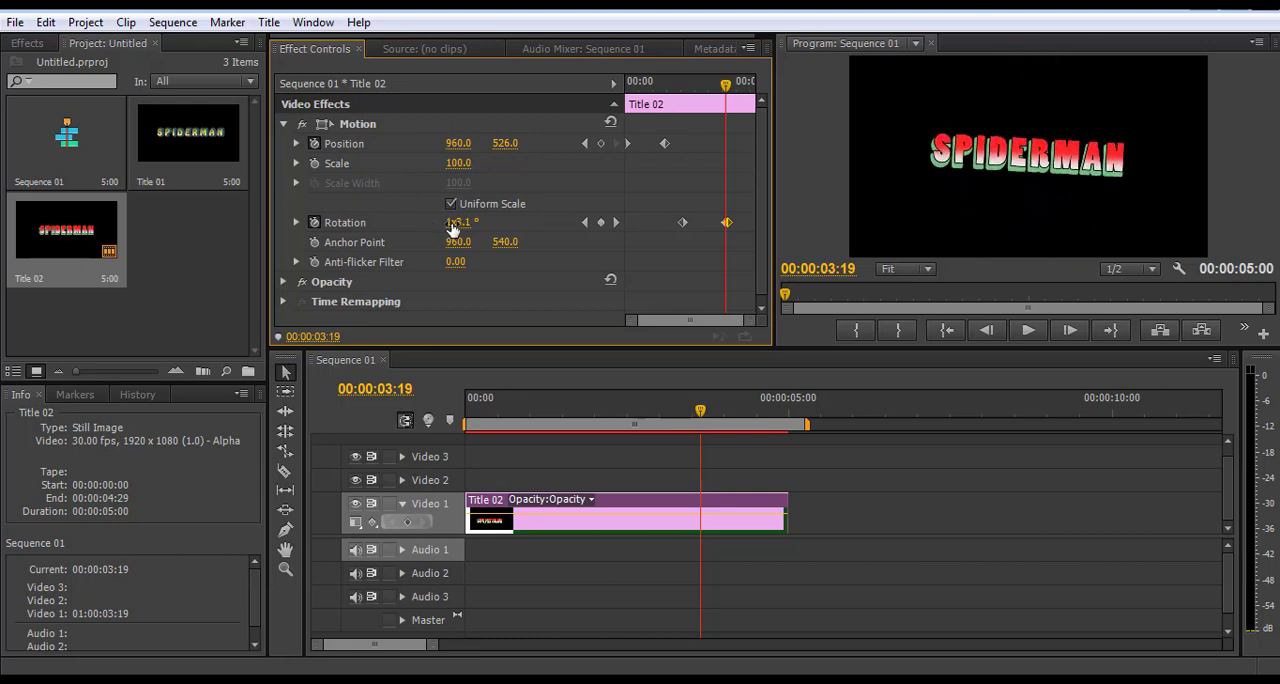
pyautogui.moveTo(461, 222); pyautogui.dragTo(459, 222)
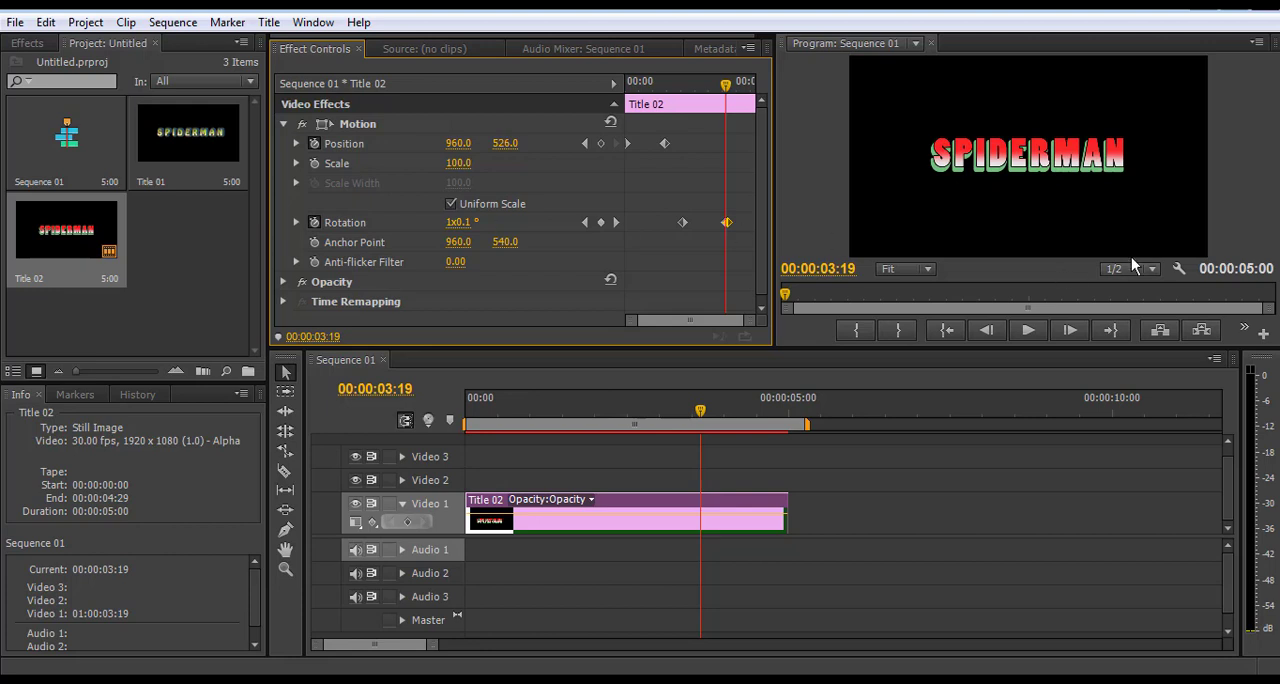
pyautogui.click(947, 330)
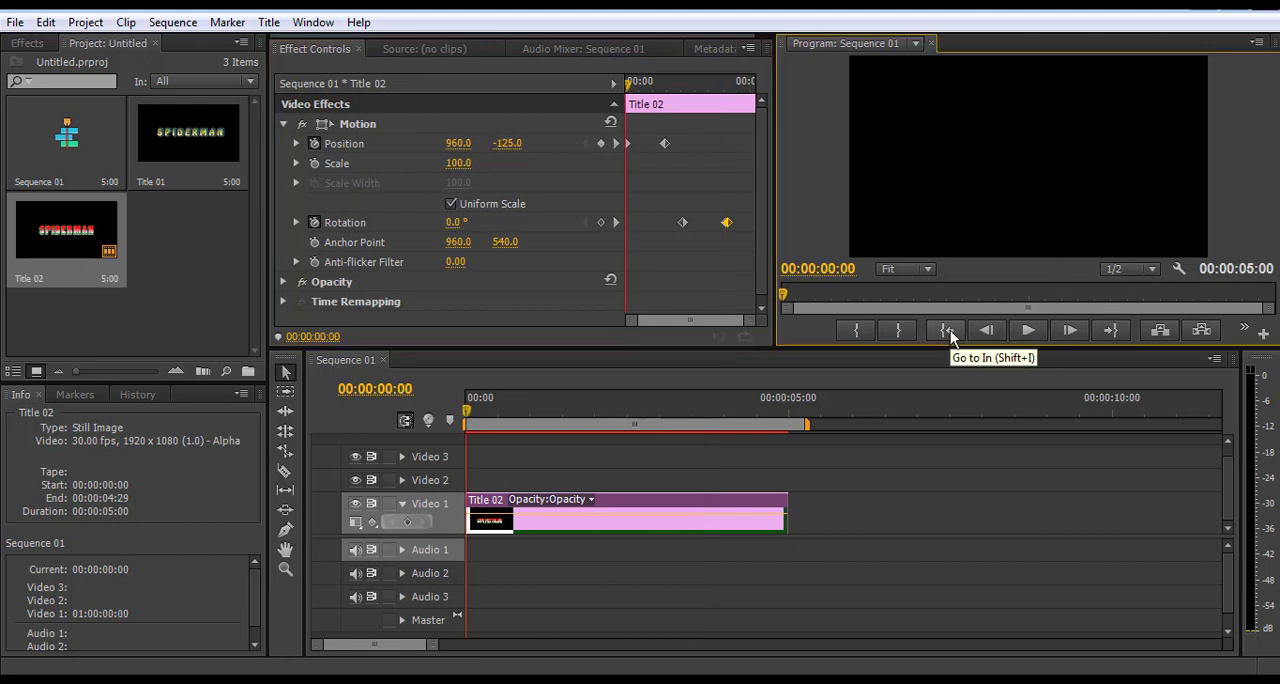
pyautogui.click(1026, 332)
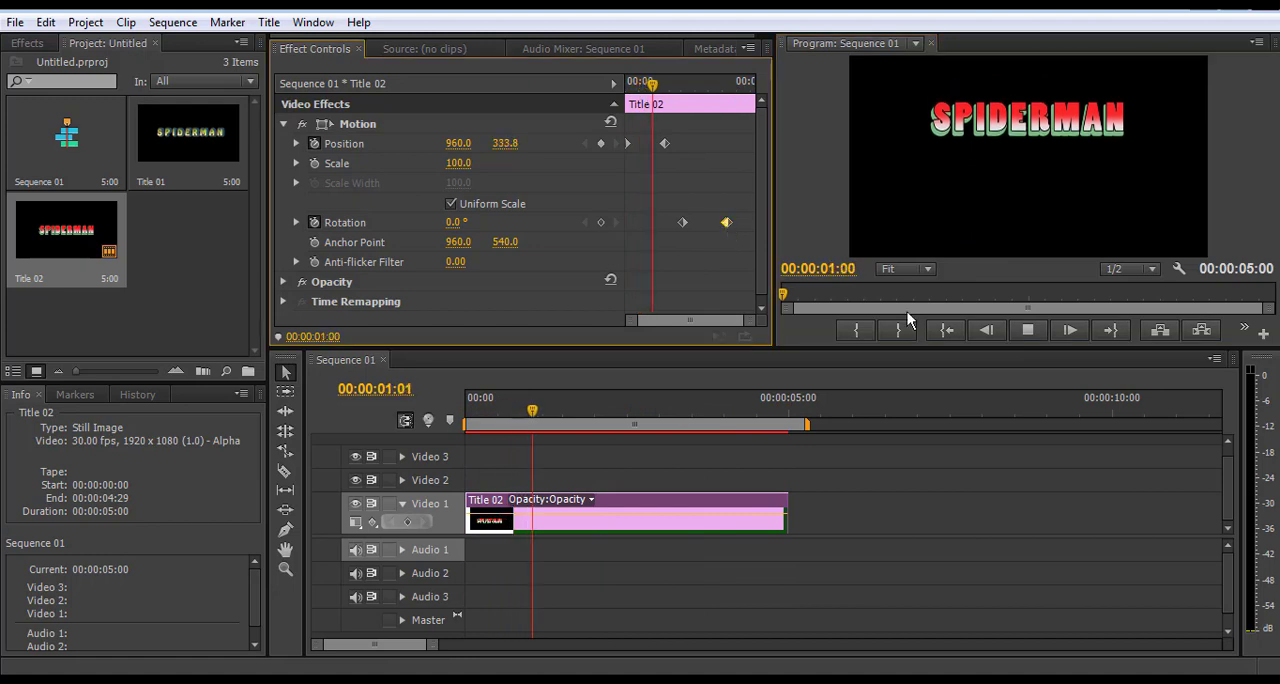
pyautogui.click(1027, 331)
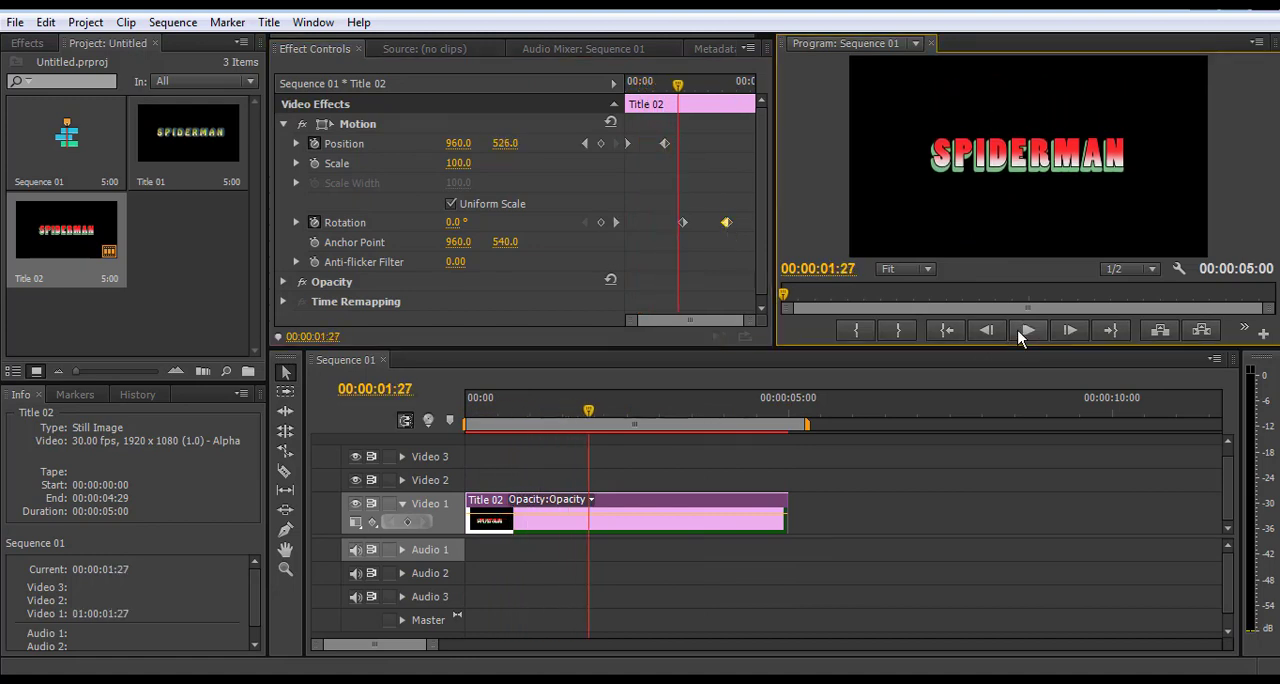
# Delete the extra 47° Rotation keyframe and place the full-turn Rotation keyframe at about 00:00:03:18
pyautogui.click(727, 223)
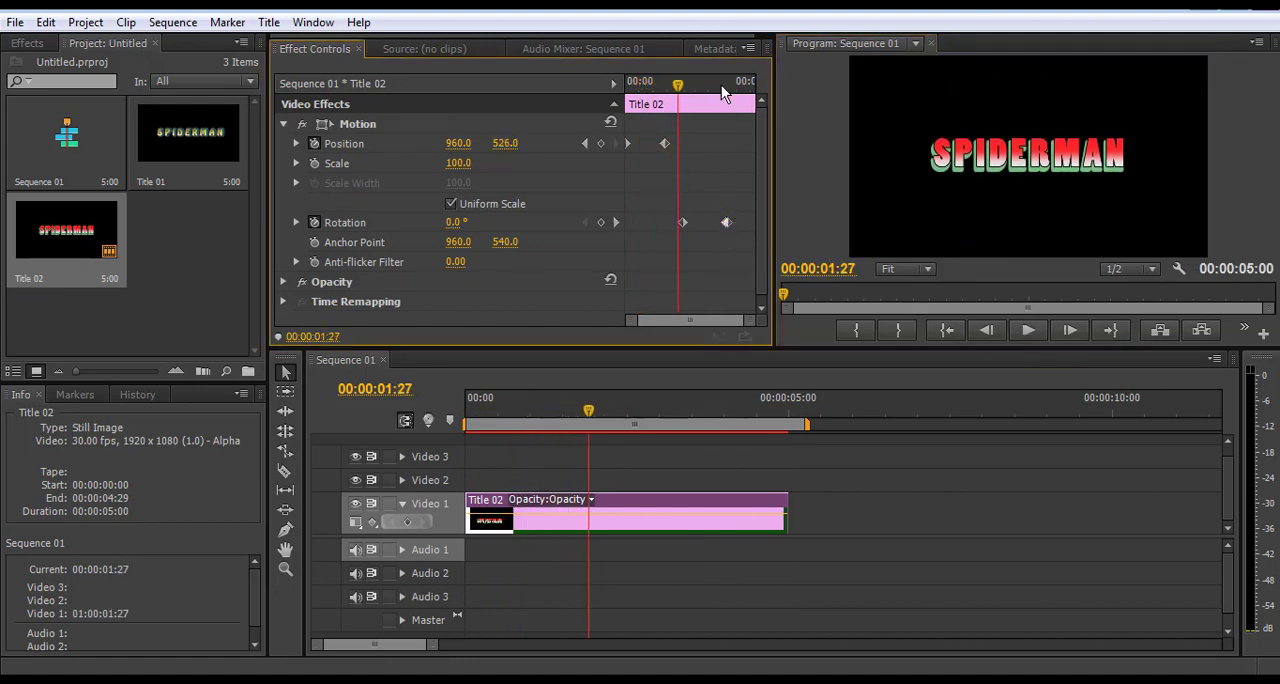
pyautogui.moveTo(721, 85); pyautogui.dragTo(724, 85)
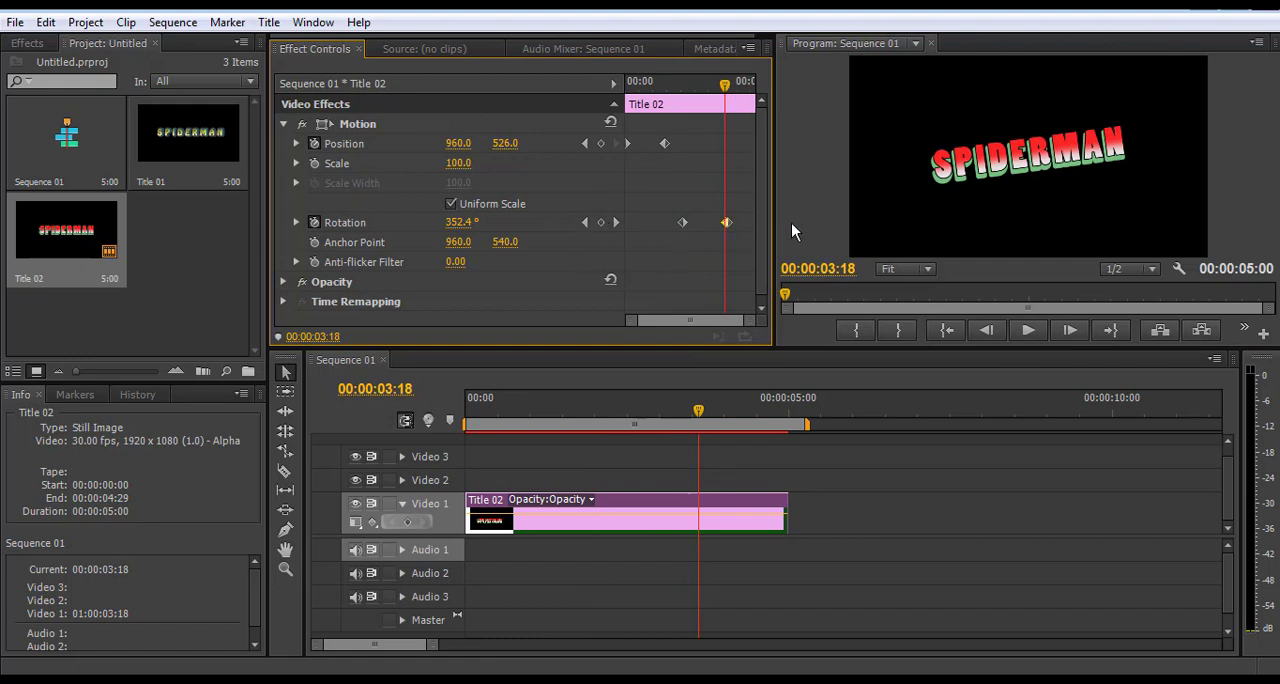
pyautogui.press('Delete')
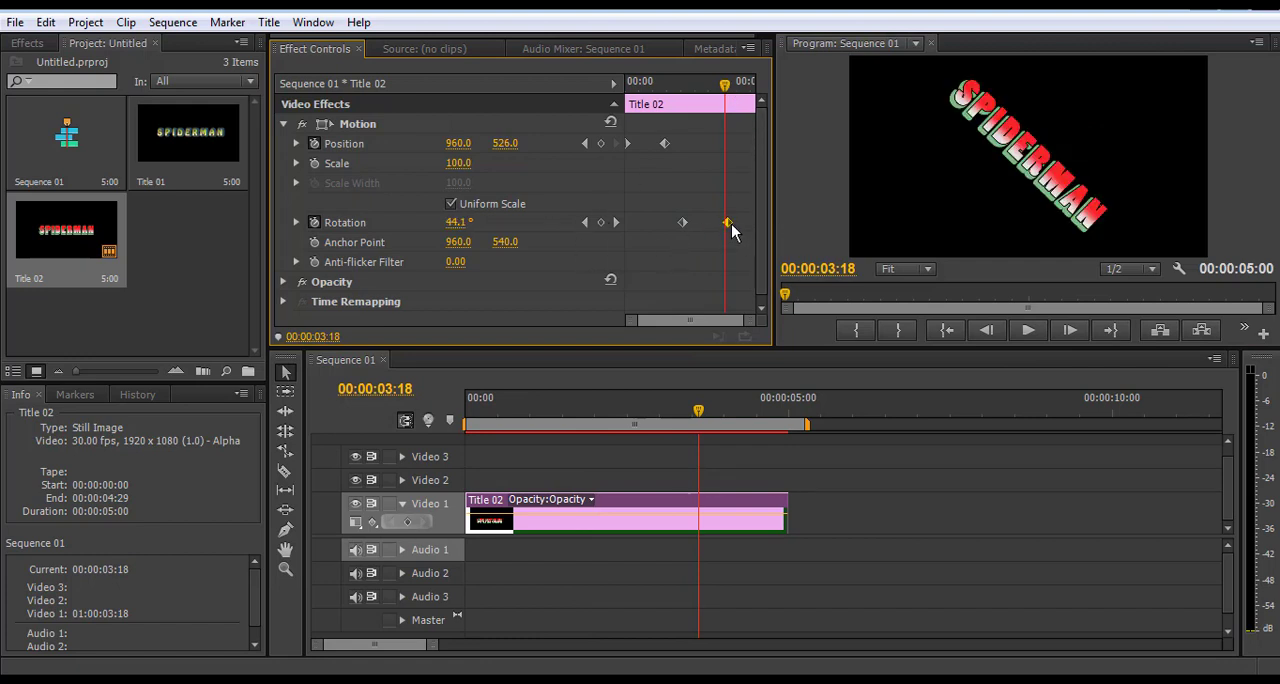
pyautogui.hotkey('ctrl', 'z')
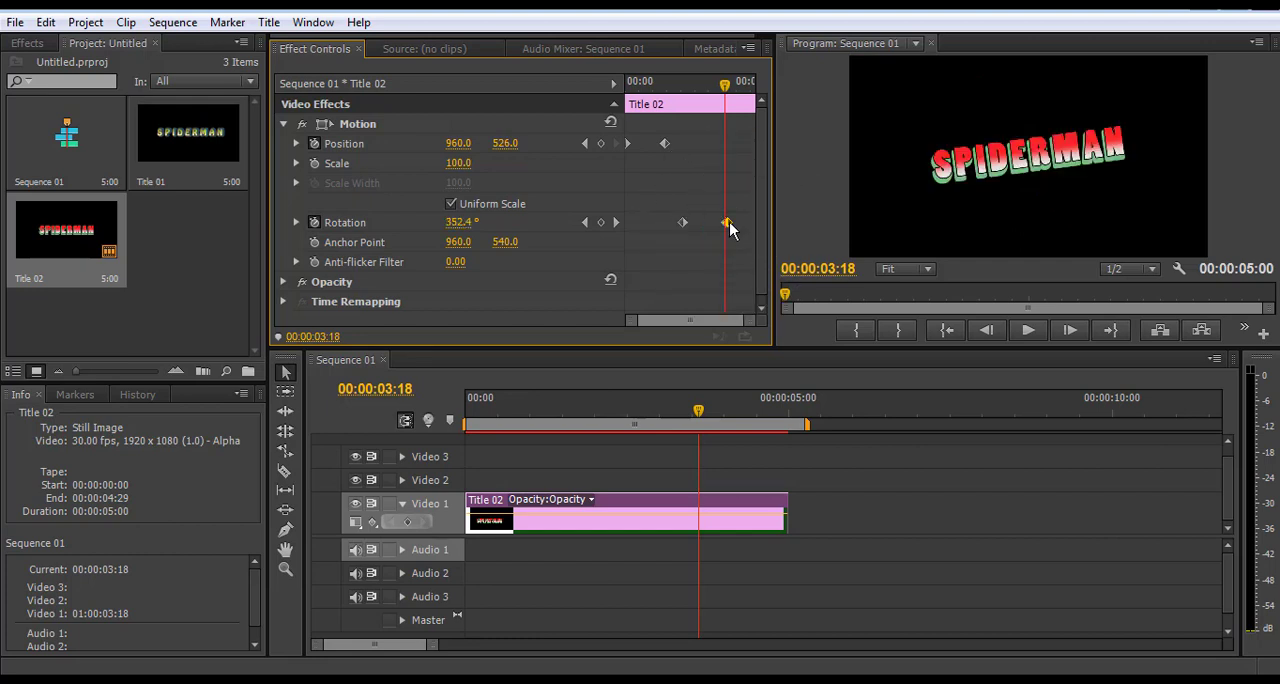
pyautogui.press('Delete')
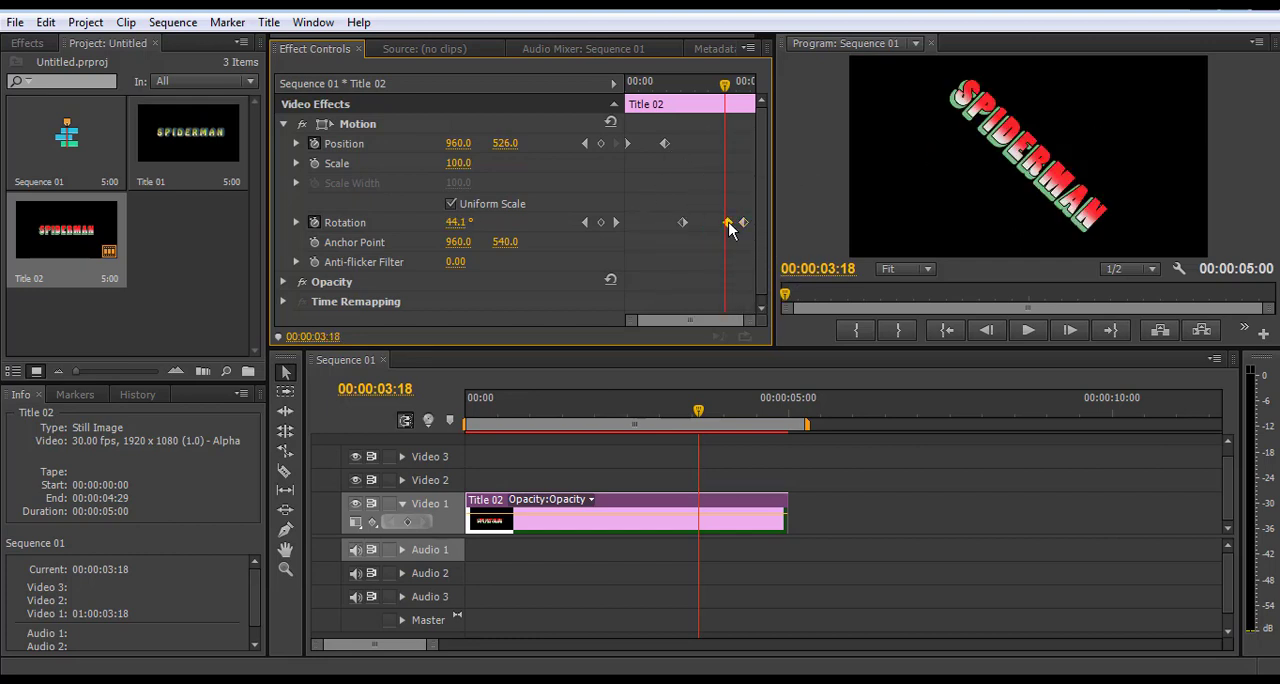
pyautogui.press('Delete')
pyautogui.moveTo(744, 222); pyautogui.dragTo(728, 224)
# Move the first Position keyframe to 00:00:00:22 and set its vertical position to 110
pyautogui.moveTo(725, 86); pyautogui.dragTo(645, 144)
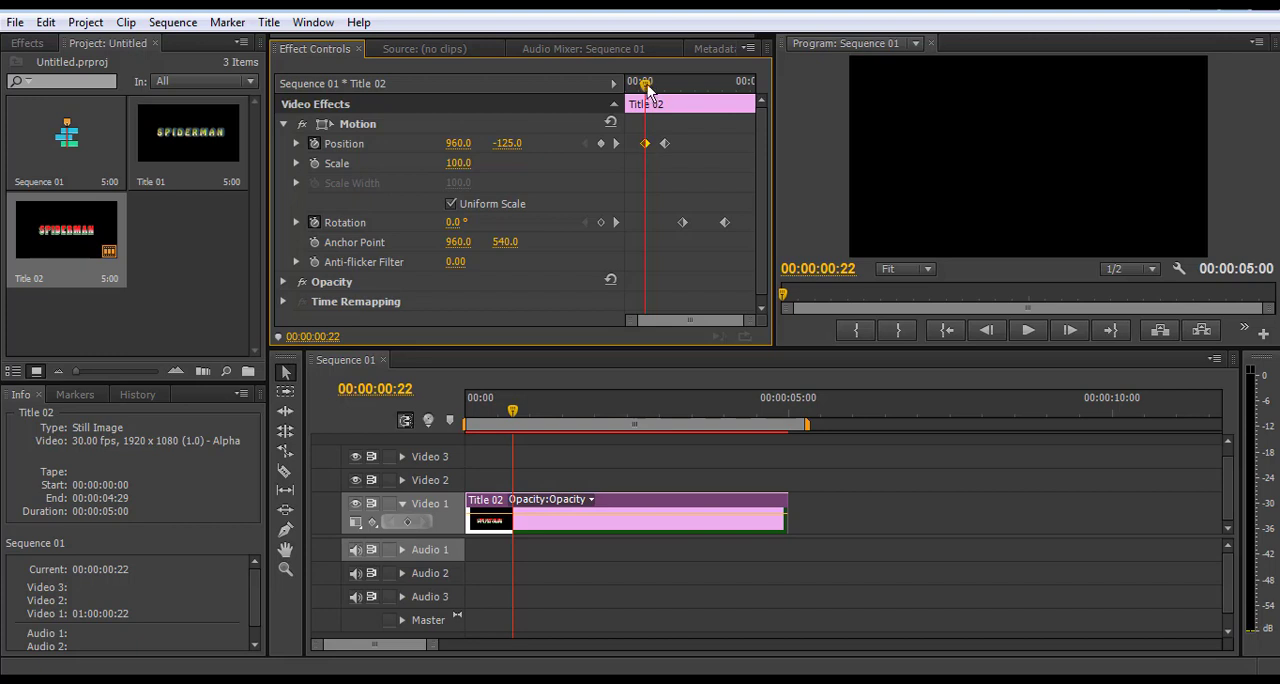
pyautogui.moveTo(643, 95); pyautogui.dragTo(650, 104)
pyautogui.moveTo(504, 143); pyautogui.dragTo(620, 143)
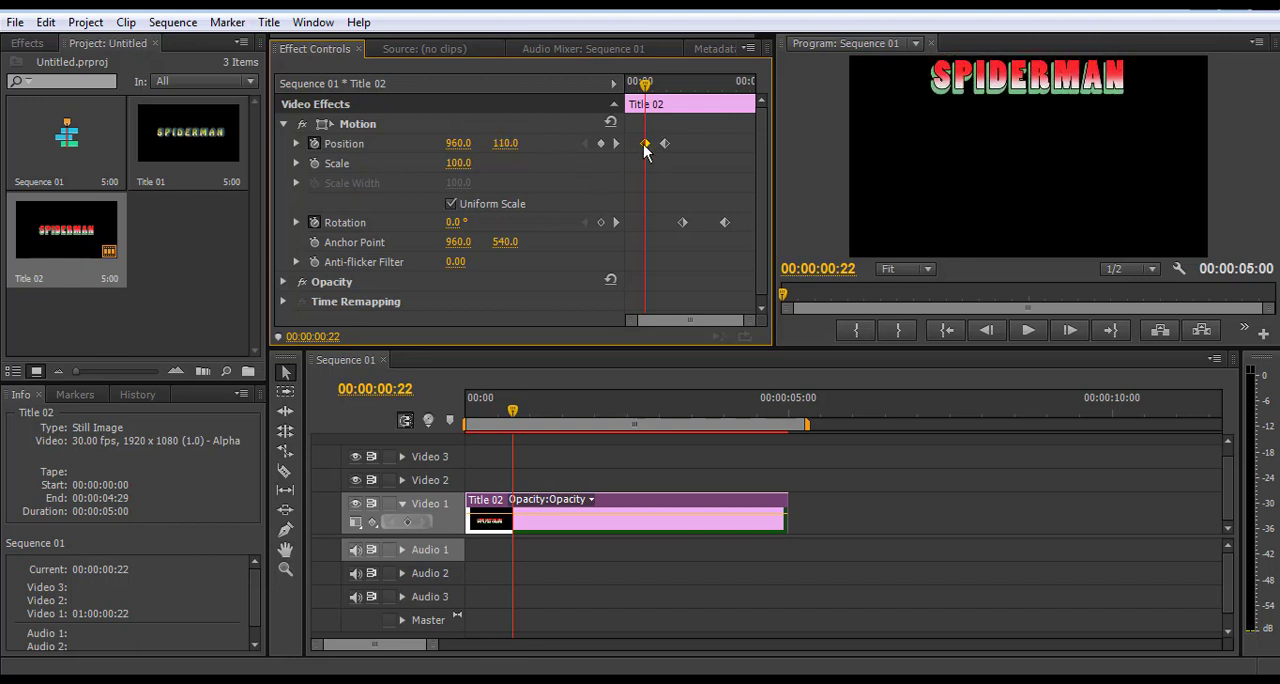
# Add a Position keyframe at 00:00:00:00 with the horizontal position set to 600
pyautogui.moveTo(646, 86); pyautogui.dragTo(627, 88)
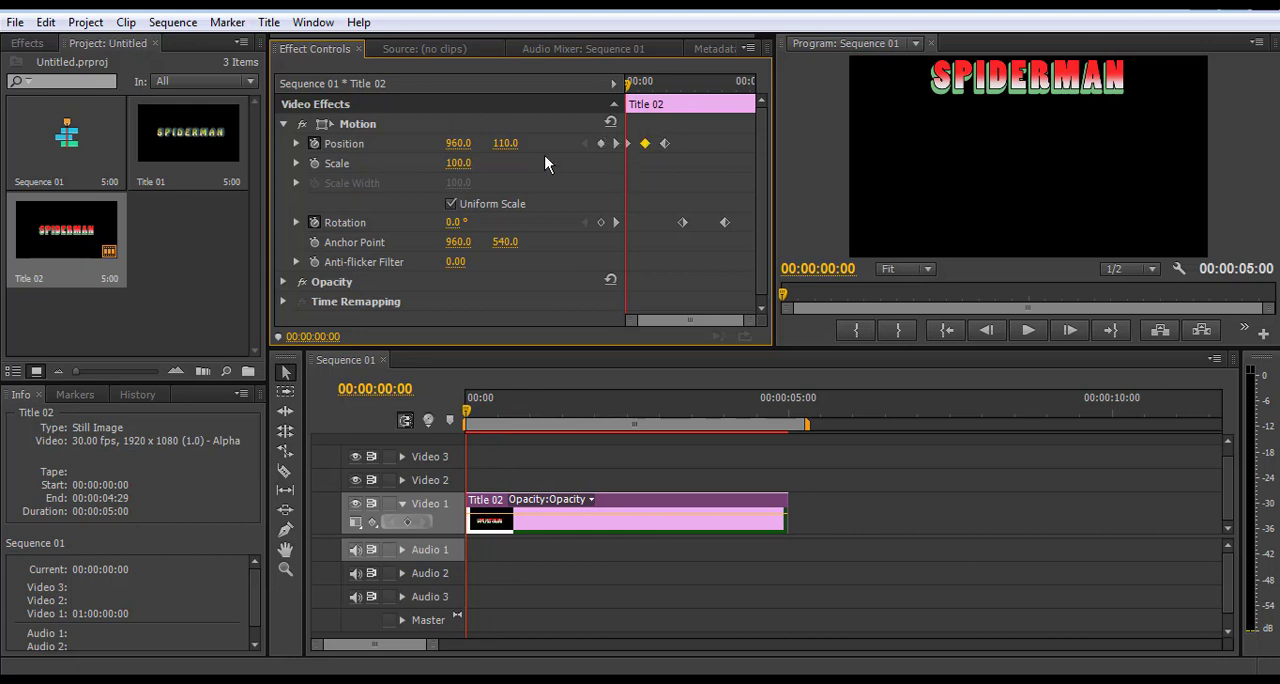
pyautogui.click(650, 86)
pyautogui.moveTo(650, 86)
pyautogui.mouseDown()
pyautogui.moveTo(671, 88)
pyautogui.moveTo(626, 88)
pyautogui.mouseUp()
pyautogui.moveTo(462, 148); pyautogui.dragTo(523, 148)
pyautogui.click(461, 145)
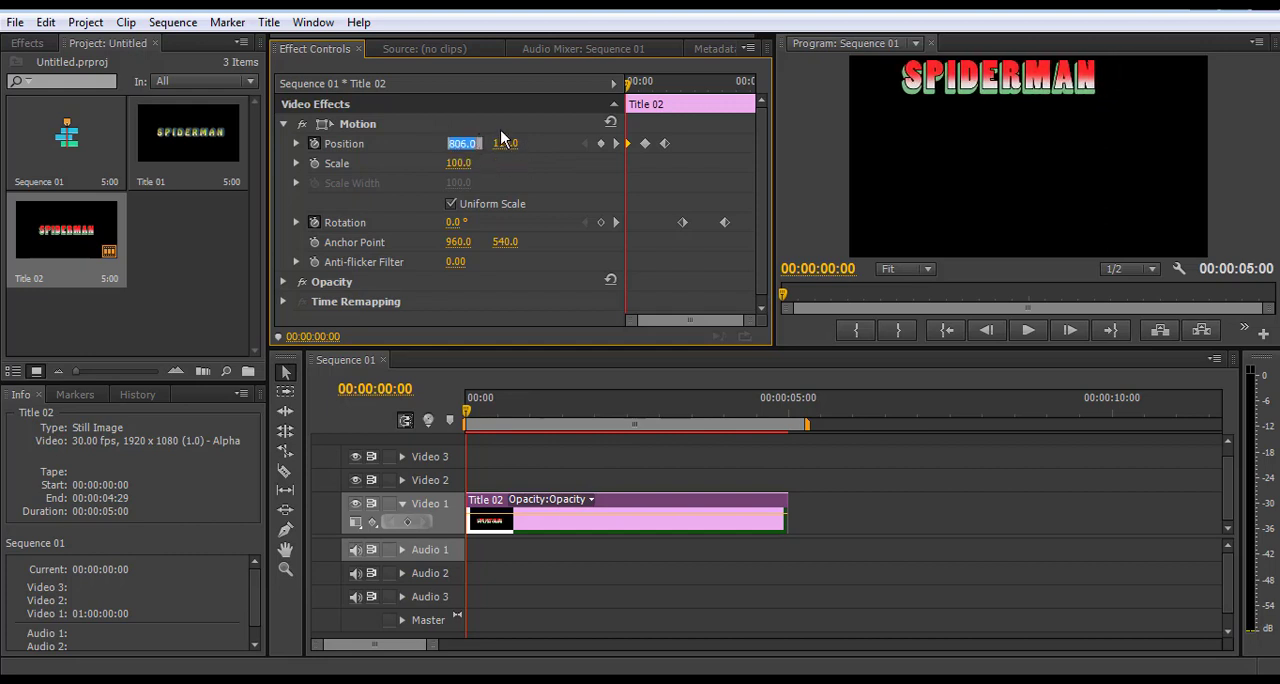
pyautogui.write('700')
pyautogui.press('Return')
pyautogui.click(461, 144)
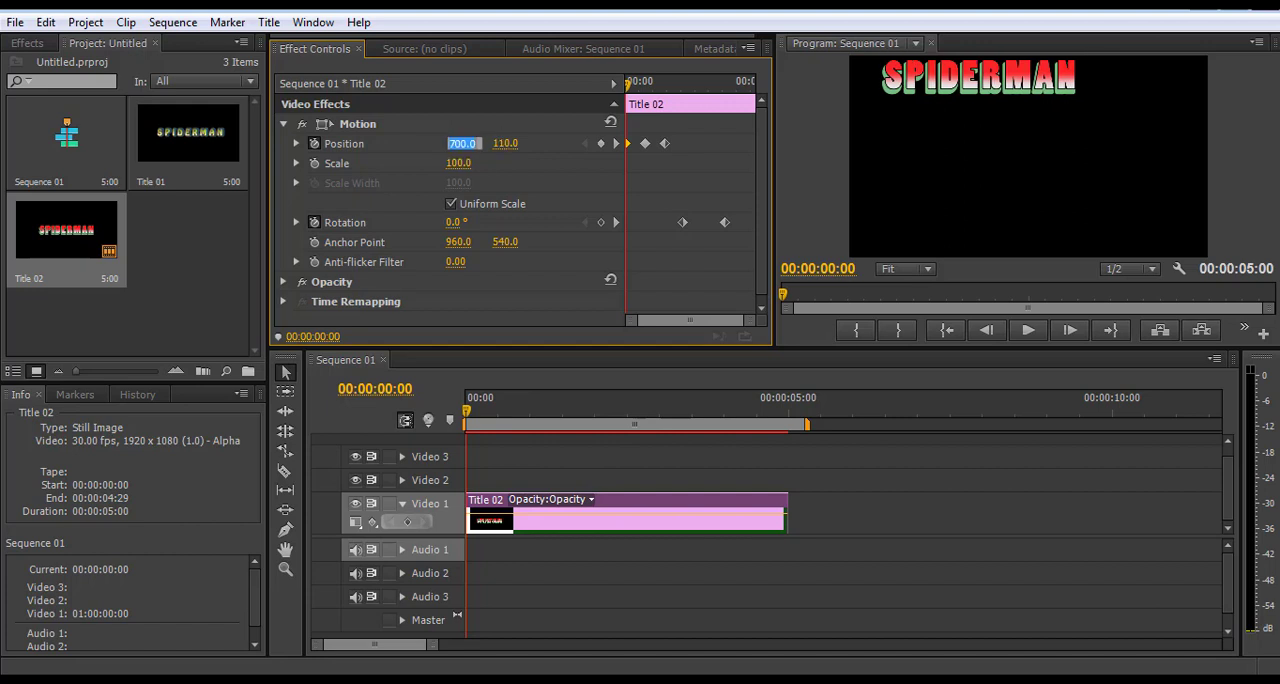
pyautogui.write('600')
pyautogui.press('Return')
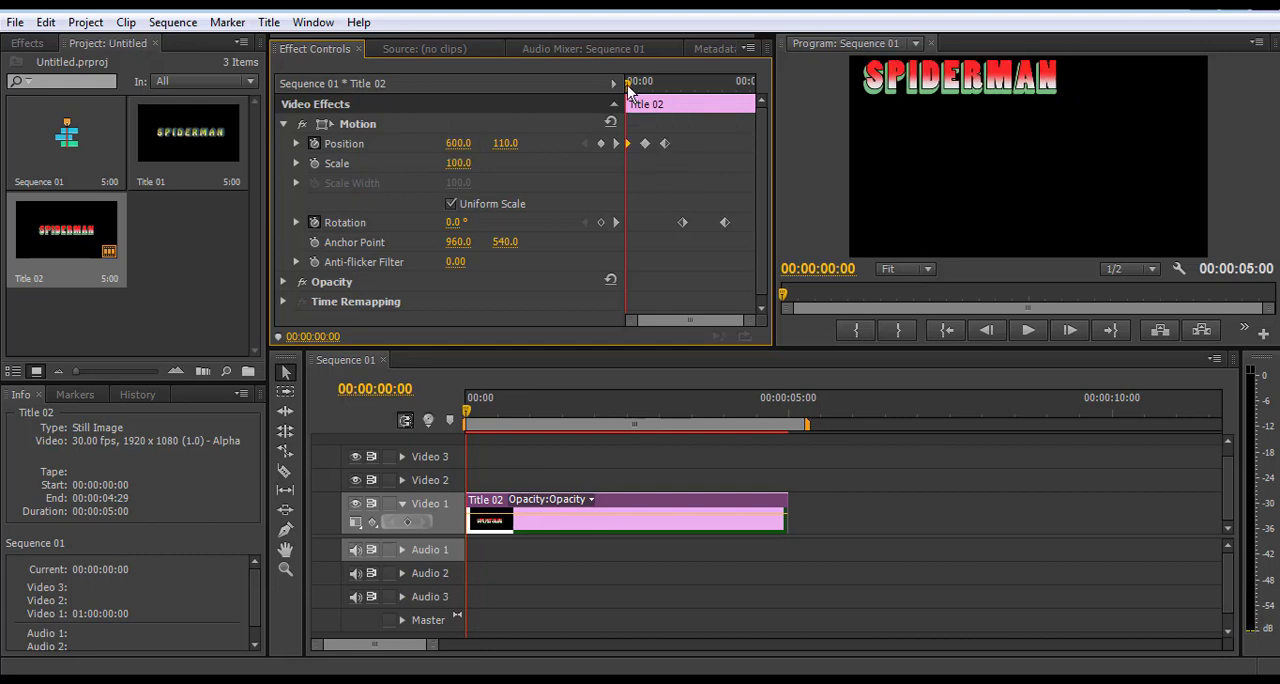
# Play the sequence from its start to review the title's motion and full turn, and return the playhead to the start
pyautogui.moveTo(626, 83); pyautogui.dragTo(731, 84)
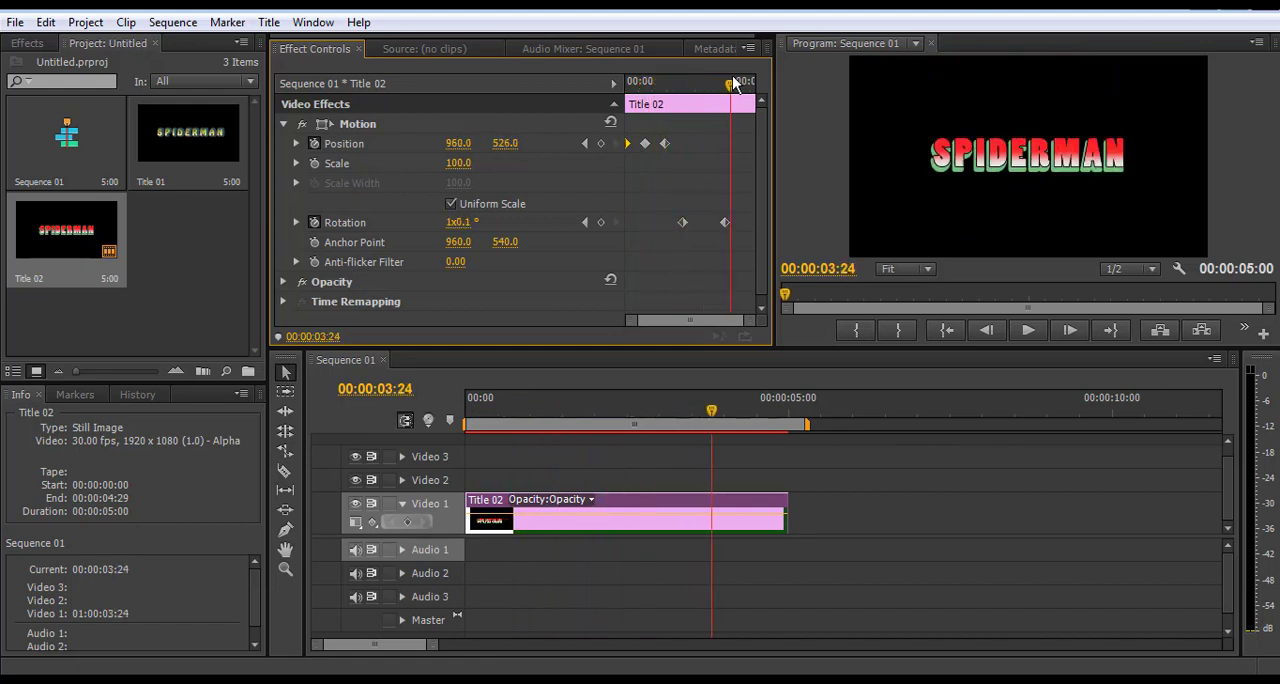
pyautogui.press('Home')
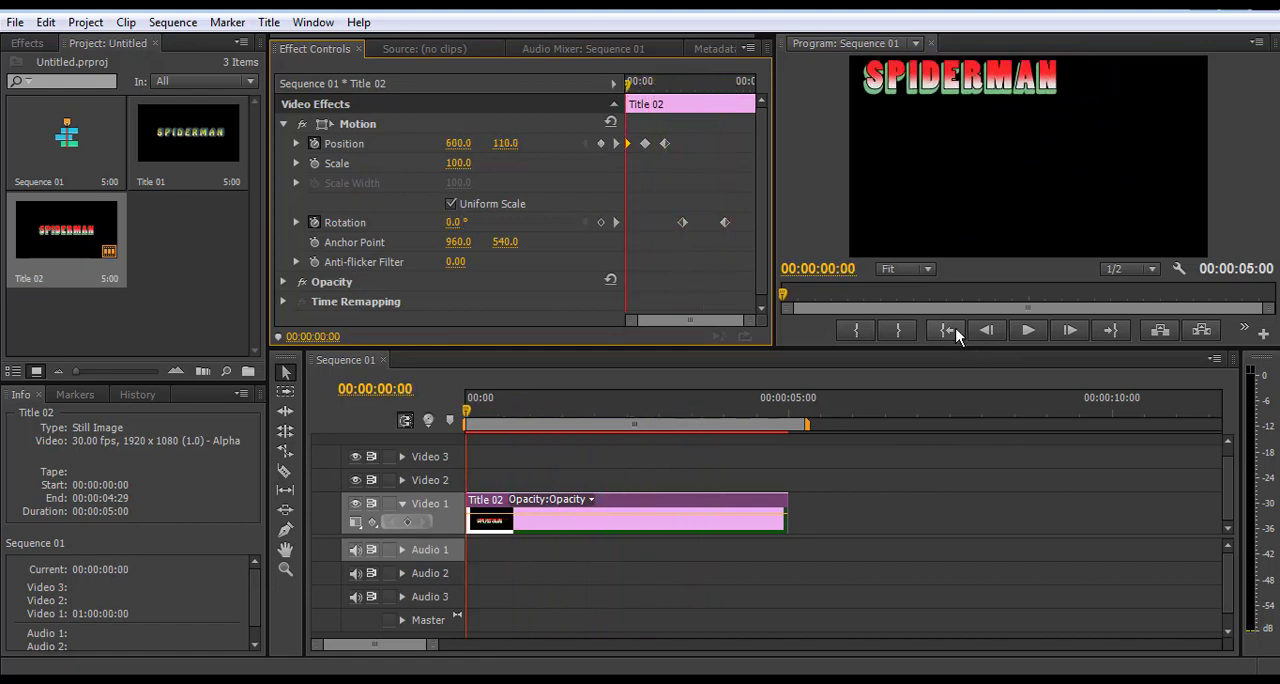
pyautogui.click(1028, 332)
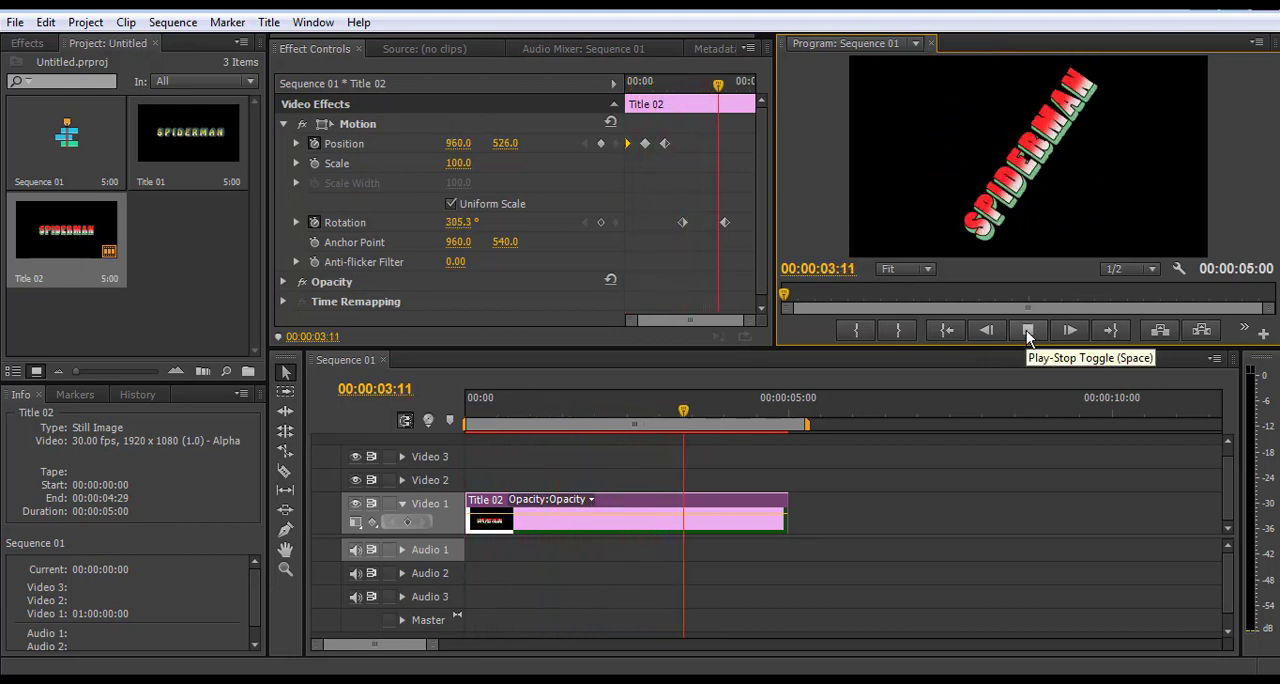
pyautogui.click(1030, 332)
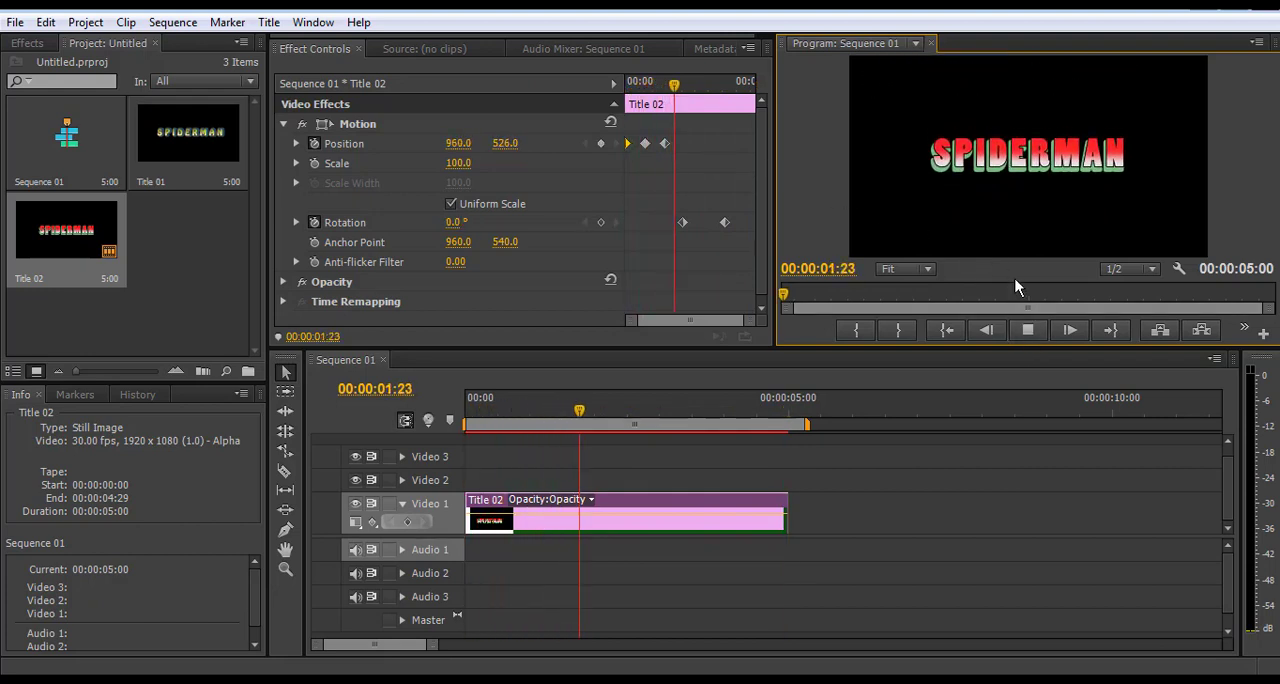
pyautogui.click(1027, 332)
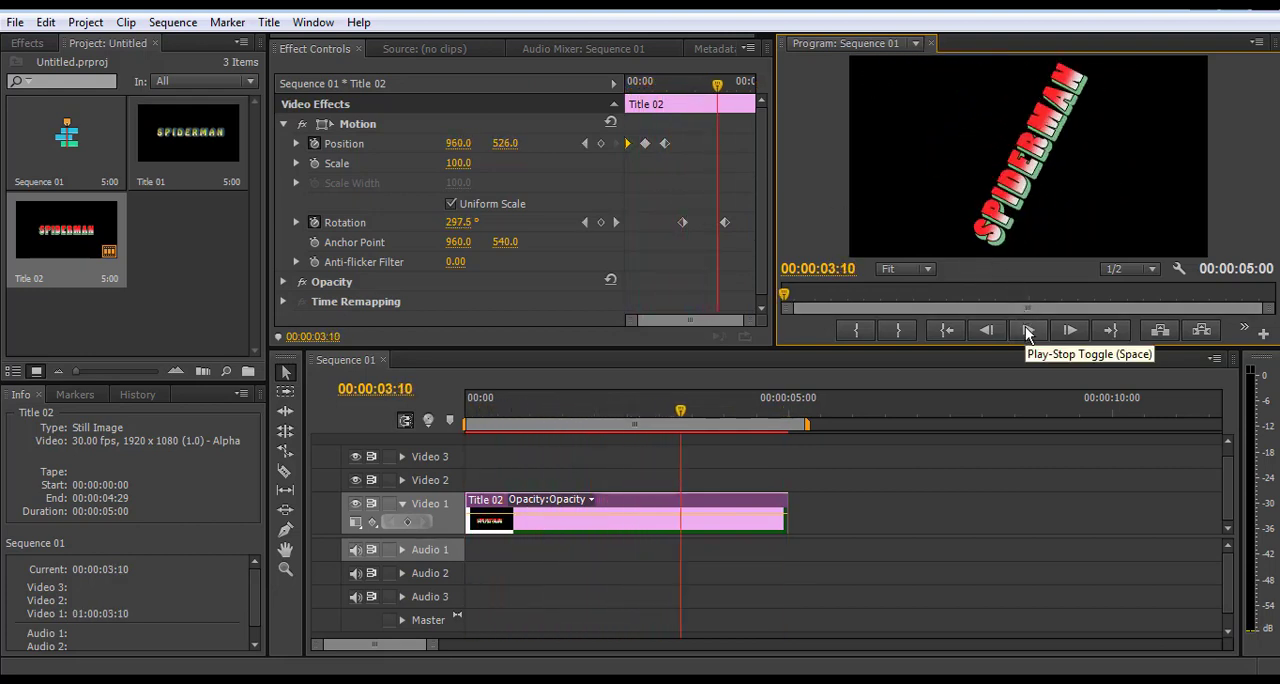
pyautogui.click(1027, 332)
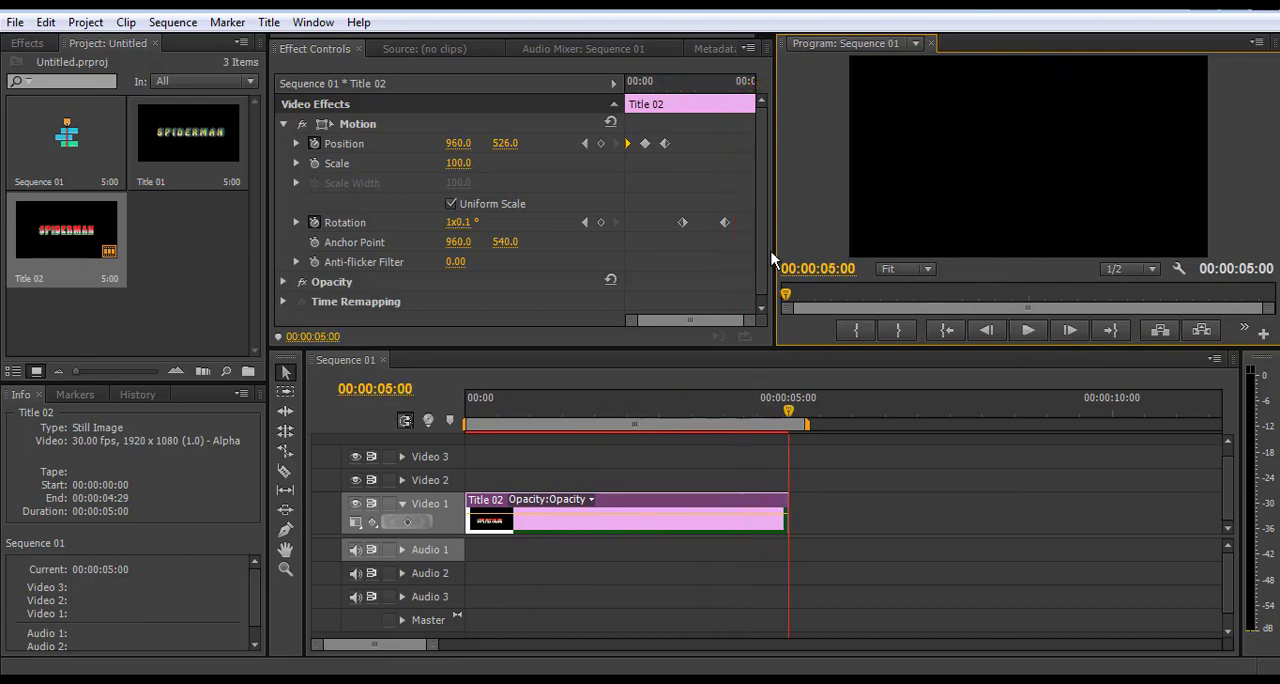
pyautogui.moveTo(792, 411); pyautogui.dragTo(462, 460)
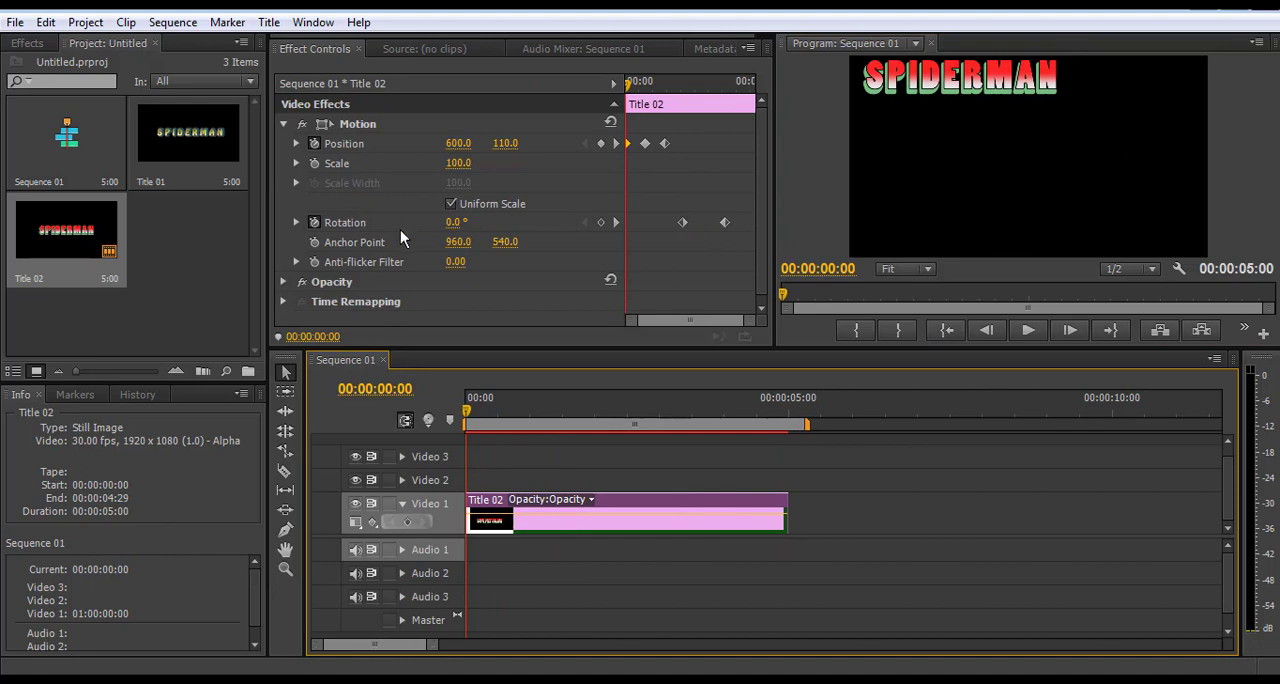